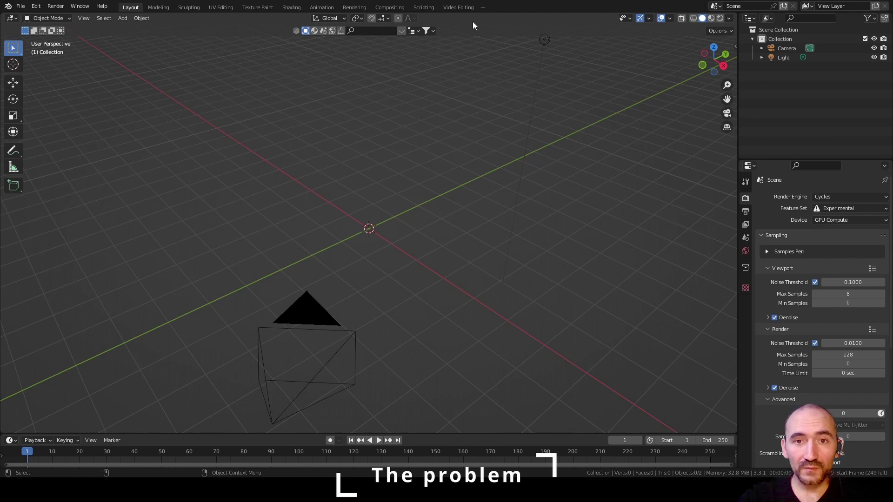
- Add a Geometry Nodes workspace and place a mesh plane in the scene
{"action": "left_click", "coordinate": [483, 7]}
{"action": "mouse_move", "coordinate": [490, 27]}
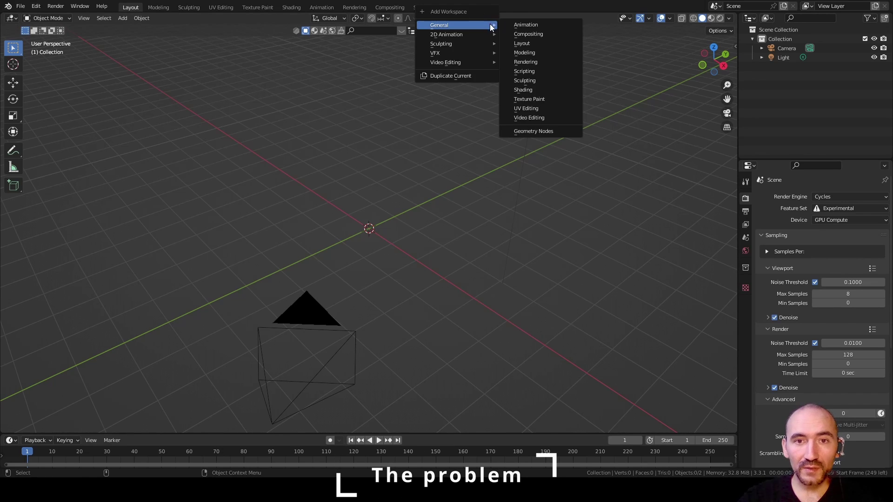
{"action": "left_click", "coordinate": [553, 134]}
{"action": "key", "text": "shift+a"}
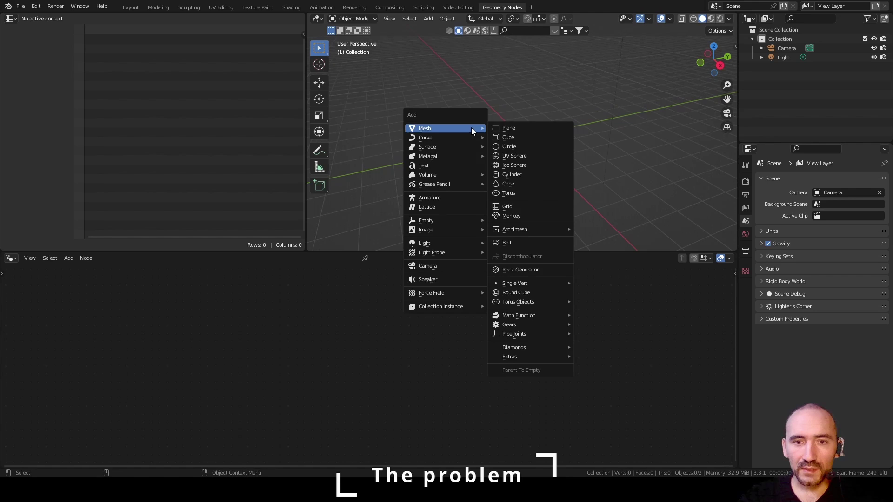
{"action": "left_click", "coordinate": [527, 129]}
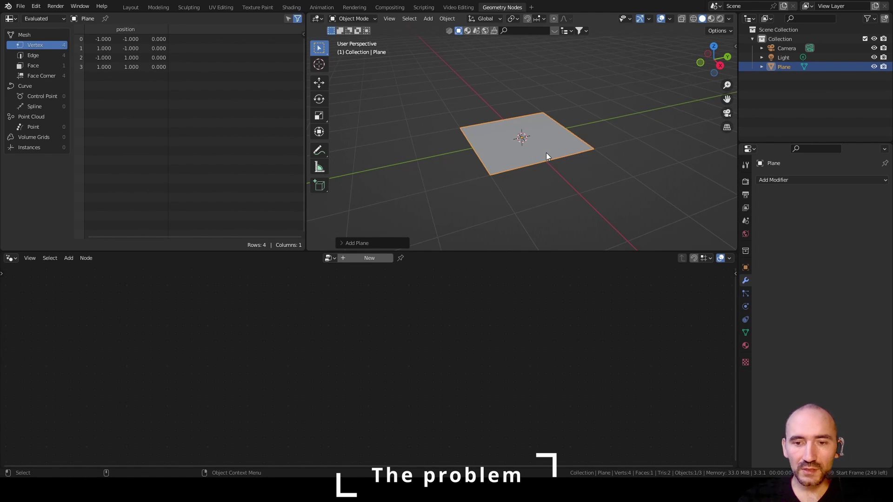
- Create a new geometry node tree on the plane and move the Group Output node far away from the Group Input
{"action": "left_click", "coordinate": [369, 258]}
{"action": "scroll", "coordinate": [402, 363], "scroll_direction": "down", "scroll_amount": 1}
{"action": "middle_click_drag", "start_coordinate": [379, 342], "coordinate": [292, 282]}
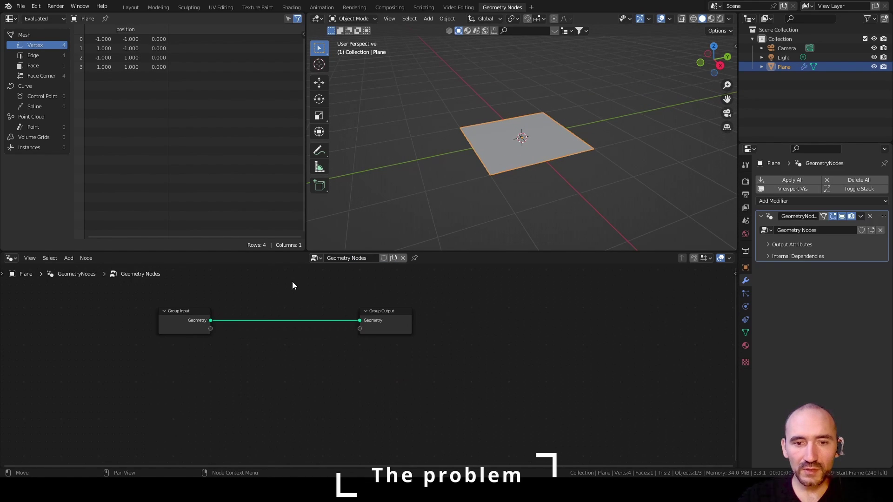
{"action": "left_click_drag", "start_coordinate": [386, 313], "coordinate": [672, 306]}
{"action": "key", "text": "Home"}
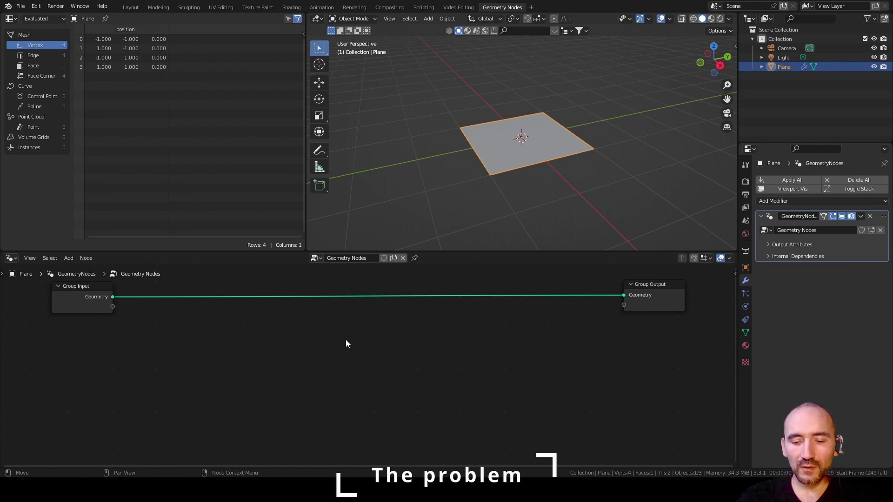
- Show the mesh indices of vertices, edges and polygons in the viewport overlays
{"action": "scroll", "coordinate": [539, 163], "scroll_direction": "up", "scroll_amount": 2}
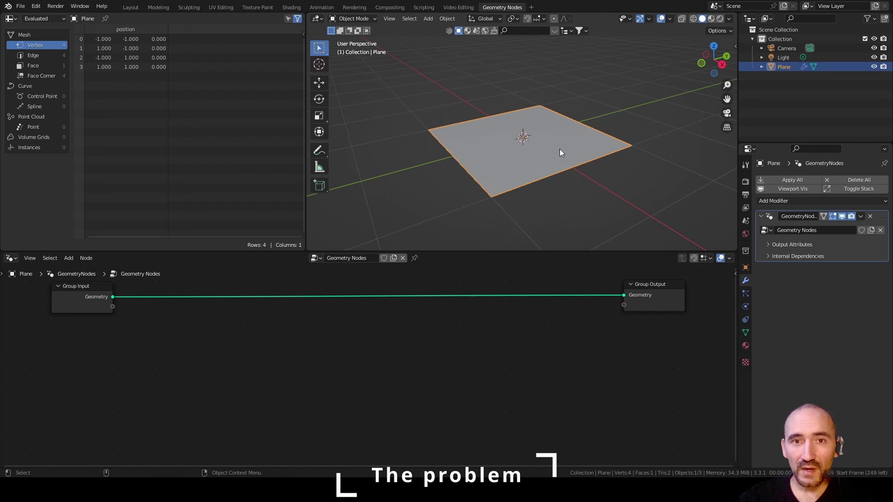
{"action": "scroll", "coordinate": [514, 155], "scroll_direction": "up", "scroll_amount": 1}
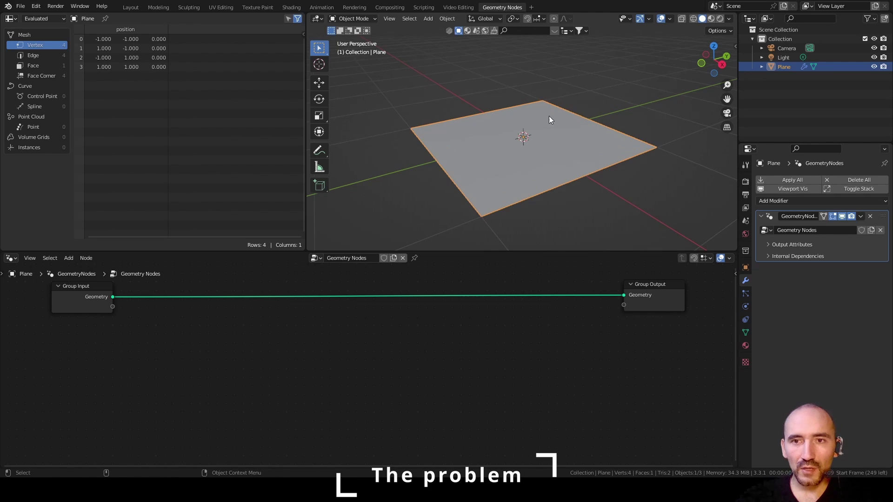
{"action": "left_click", "coordinate": [671, 19]}
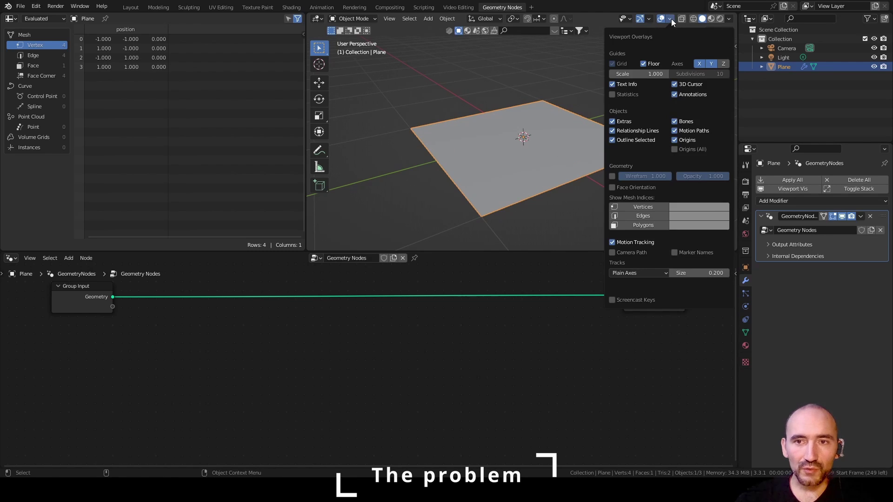
{"action": "left_click", "coordinate": [640, 208]}
{"action": "left_click", "coordinate": [643, 215]}
{"action": "left_click", "coordinate": [644, 225]}
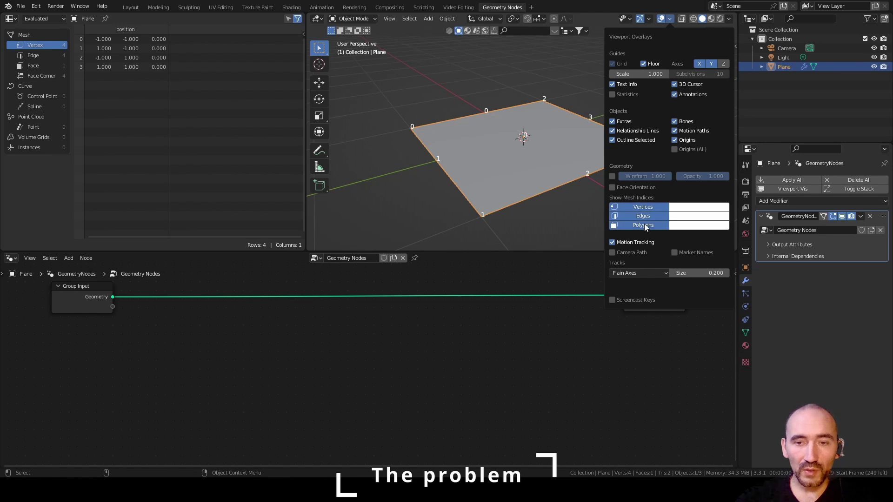
- Hide the edge and polygon indices so only the vertex indices of the plane are overlaid
{"action": "left_click", "coordinate": [643, 225]}
{"action": "left_click", "coordinate": [644, 216]}
{"action": "left_click", "coordinate": [643, 208]}
{"action": "left_click", "coordinate": [643, 208]}
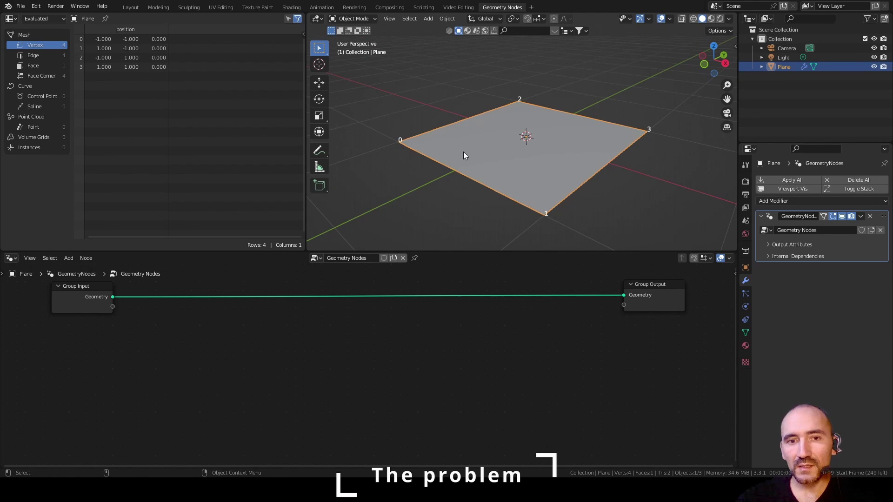
{"action": "middle_click_drag", "start_coordinate": [544, 138], "coordinate": [566, 137]}
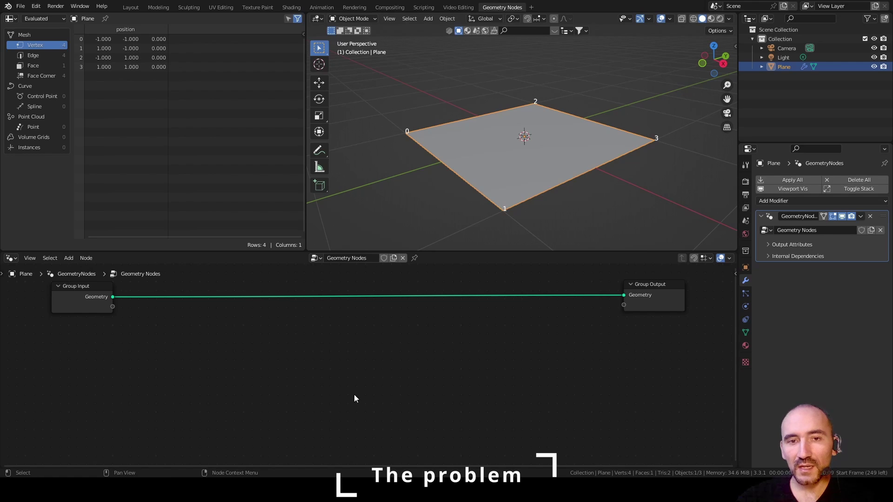
- Feed the Group Output from an added Curve Line node and turn off the vertex indices overlay
{"action": "key", "text": "F3"}
{"action": "type", "text": "curve l"}
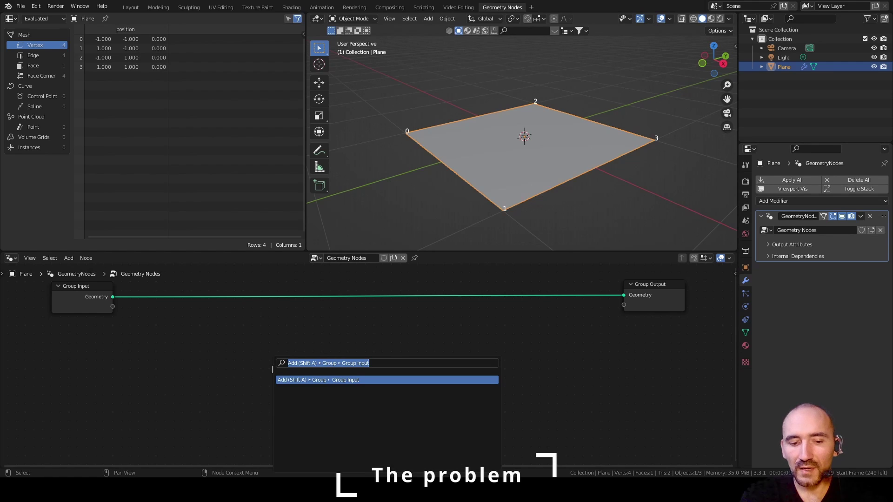
{"action": "type", "text": "ine"}
{"action": "key", "text": "Return"}
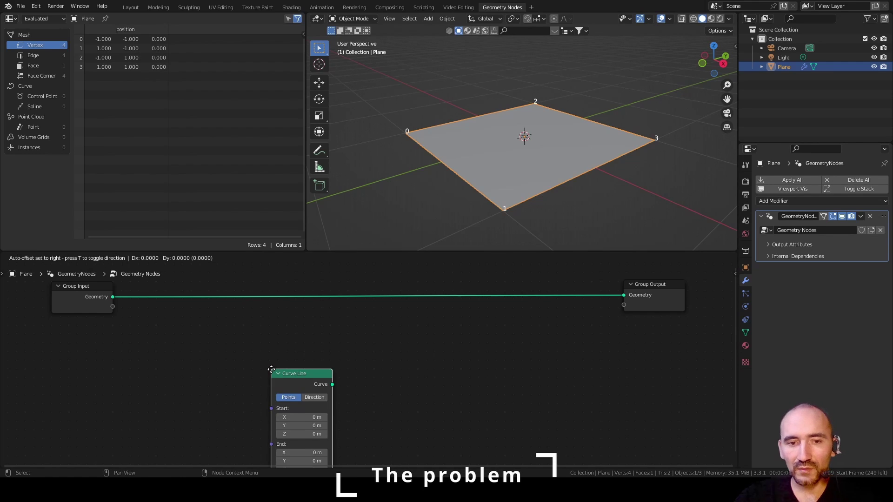
{"action": "left_click", "coordinate": [309, 330]}
{"action": "left_click_drag", "start_coordinate": [297, 330], "coordinate": [623, 295]}
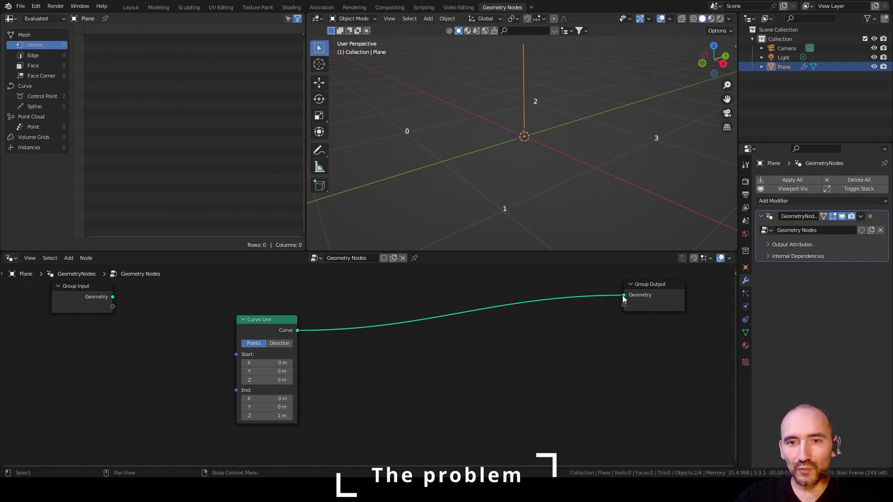
{"action": "mouse_move", "coordinate": [556, 140]}
{"action": "middle_mouse_down"}
{"action": "mouse_move", "coordinate": [496, 158]}
{"action": "mouse_move", "coordinate": [527, 148]}
{"action": "mouse_move", "coordinate": [530, 158]}
{"action": "mouse_move", "coordinate": [589, 156]}
{"action": "mouse_move", "coordinate": [559, 154]}
{"action": "middle_mouse_up"}
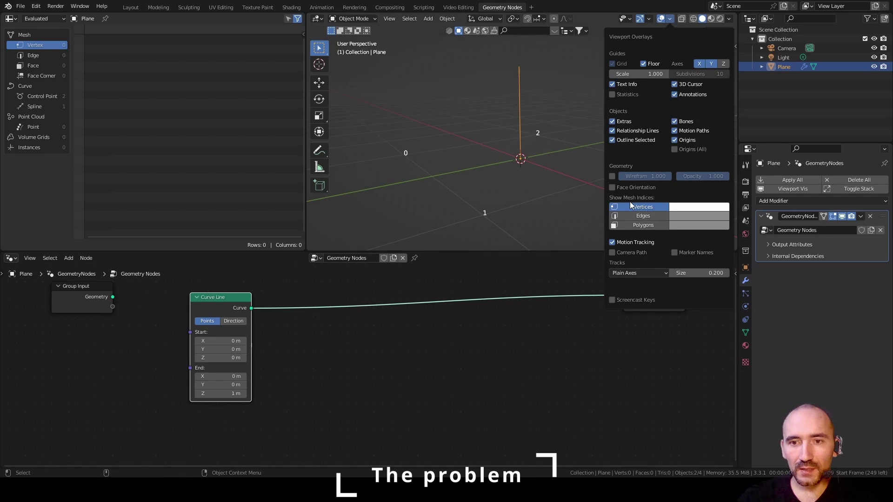
{"action": "left_click", "coordinate": [640, 206]}
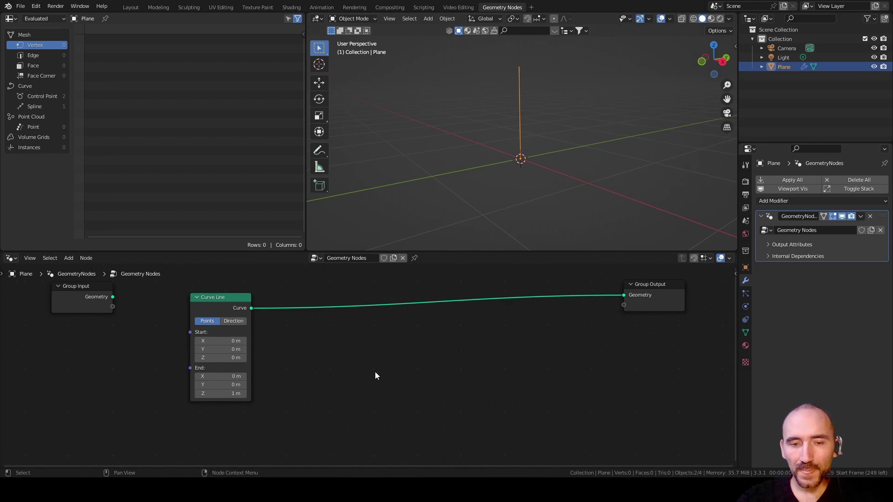
- Add a Value to String node between the Curve Line and Group Output nodes, below their link
{"action": "middle_click_drag", "start_coordinate": [403, 382], "coordinate": [359, 370]}
{"action": "key", "text": "F3"}
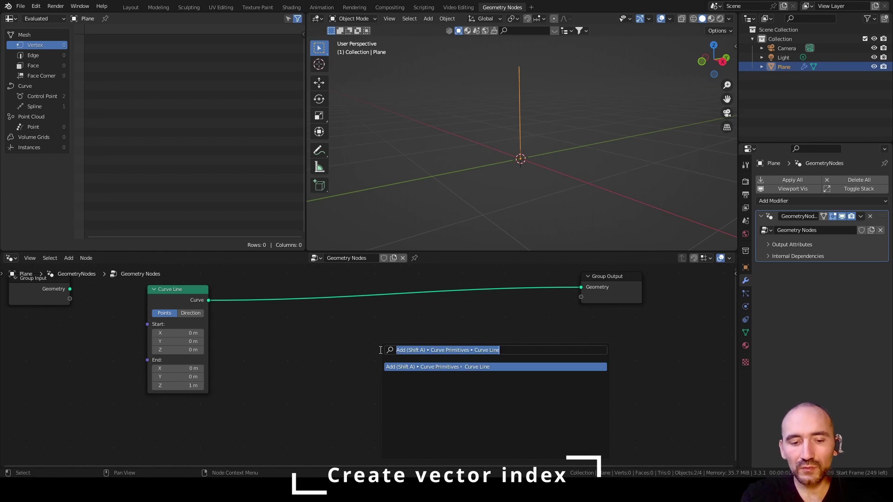
{"action": "type", "text": "string to"}
{"action": "key", "text": "ctrl+a"}
{"action": "type", "text": "value to string"}
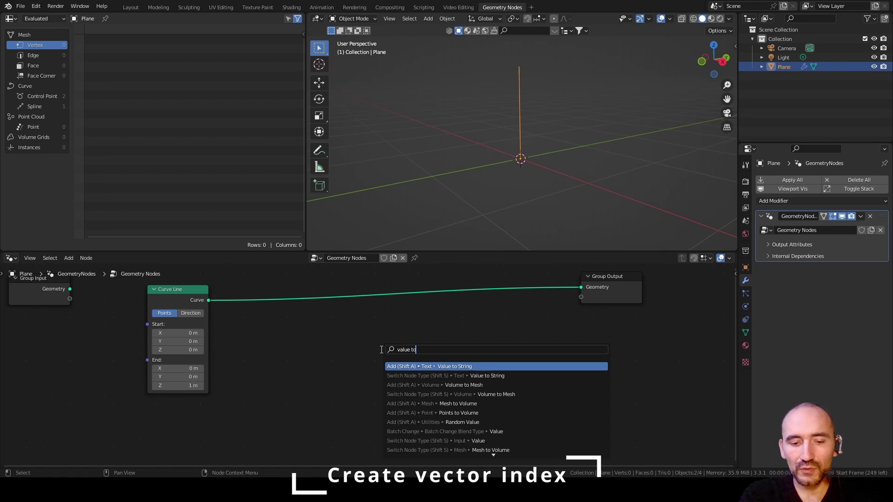
{"action": "key", "text": "Return"}
{"action": "left_click", "coordinate": [364, 347]}
{"action": "scroll", "coordinate": [364, 367], "scroll_direction": "down", "scroll_amount": 2}
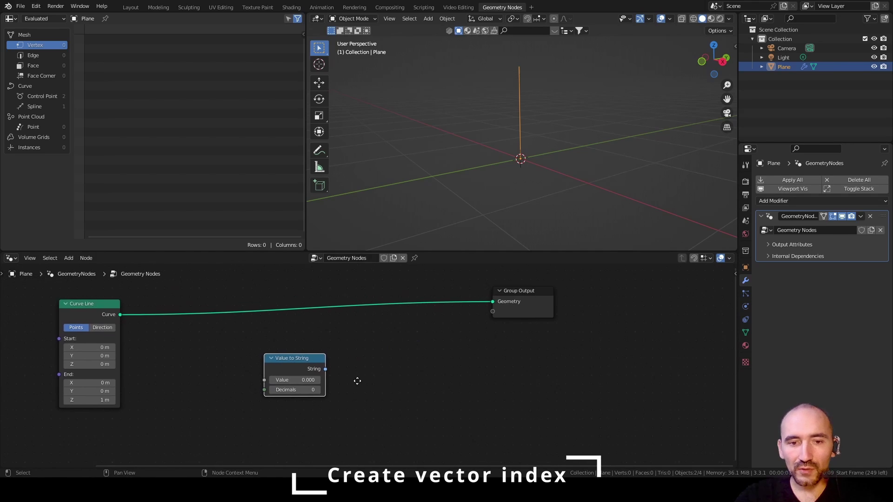
{"action": "left_click", "coordinate": [388, 357]}
- Add a String to Curves node beside the Value to String node
{"action": "key", "text": "F3"}
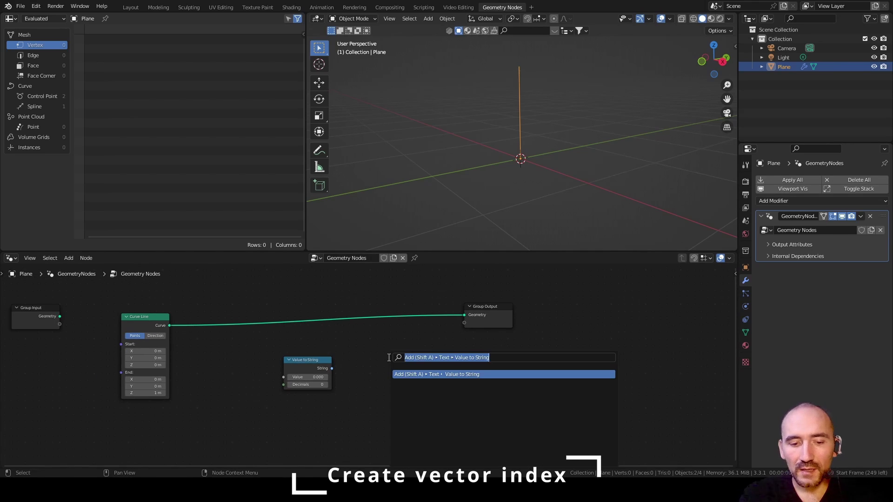
{"action": "type", "text": "string to"}
{"action": "key", "text": "Return"}
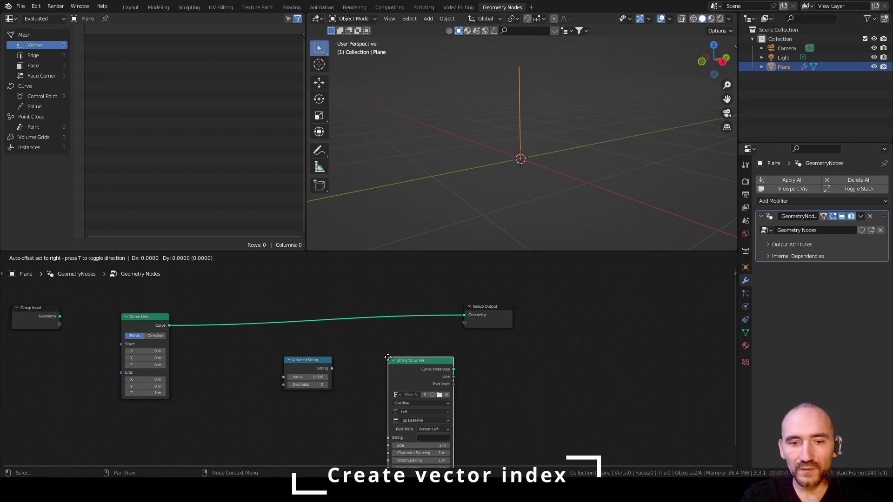
{"action": "left_click", "coordinate": [375, 379]}
{"action": "scroll", "coordinate": [381, 367], "scroll_direction": "up", "scroll_amount": 2}
{"action": "middle_click_drag", "start_coordinate": [386, 378], "coordinate": [402, 338]}
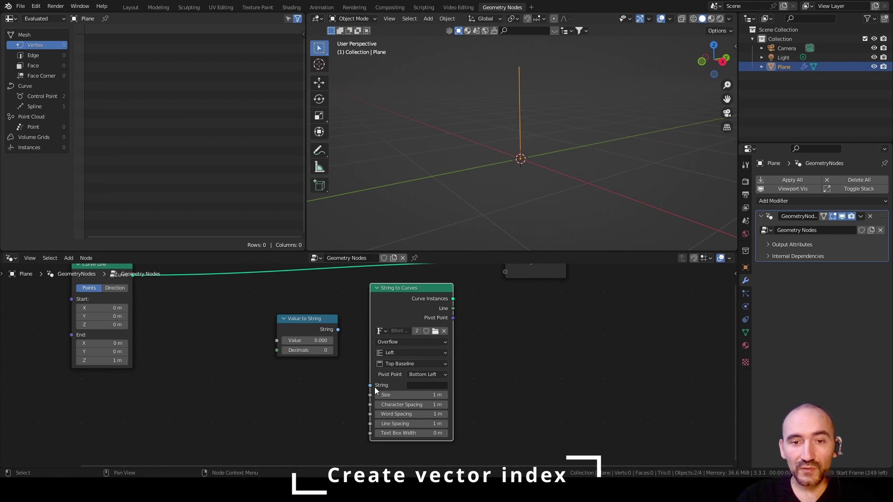
{"action": "scroll", "coordinate": [437, 340], "scroll_direction": "down", "scroll_amount": 2}
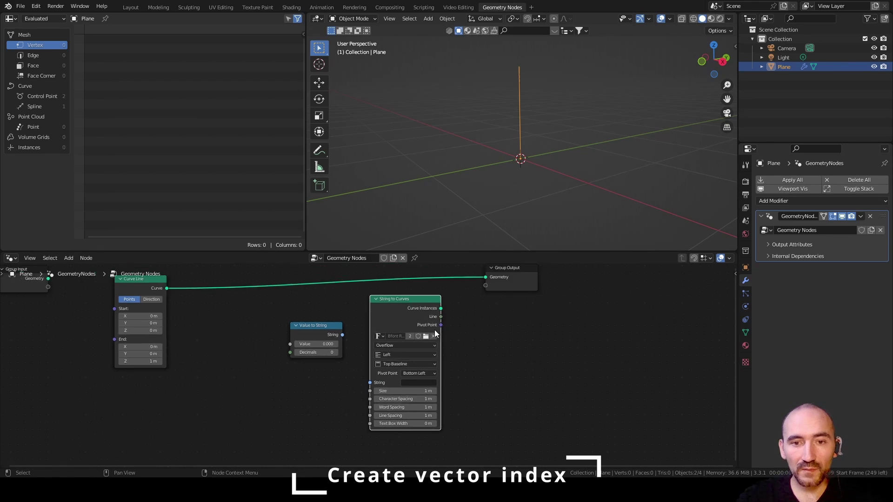
{"action": "scroll", "coordinate": [150, 303], "scroll_direction": "up", "scroll_amount": 1}
- Delete the Curve Line node and connect the Group Input geometry straight to the Group Output
{"action": "left_click", "coordinate": [149, 303]}
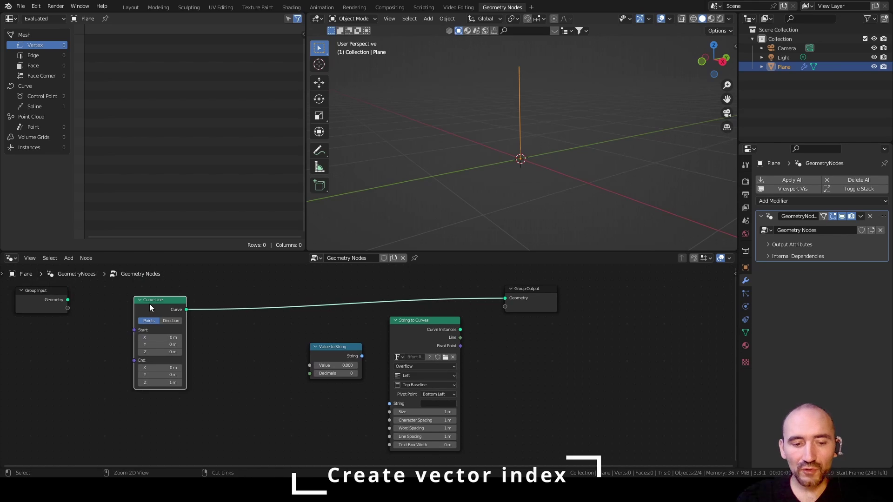
{"action": "key", "text": "x"}
{"action": "left_click_drag", "start_coordinate": [68, 300], "coordinate": [672, 297]}
- Combine the Value to String and String to Curves nodes into a new node group
{"action": "middle_click_drag", "start_coordinate": [295, 318], "coordinate": [320, 311]}
{"action": "left_click_drag", "start_coordinate": [319, 311], "coordinate": [539, 396]}
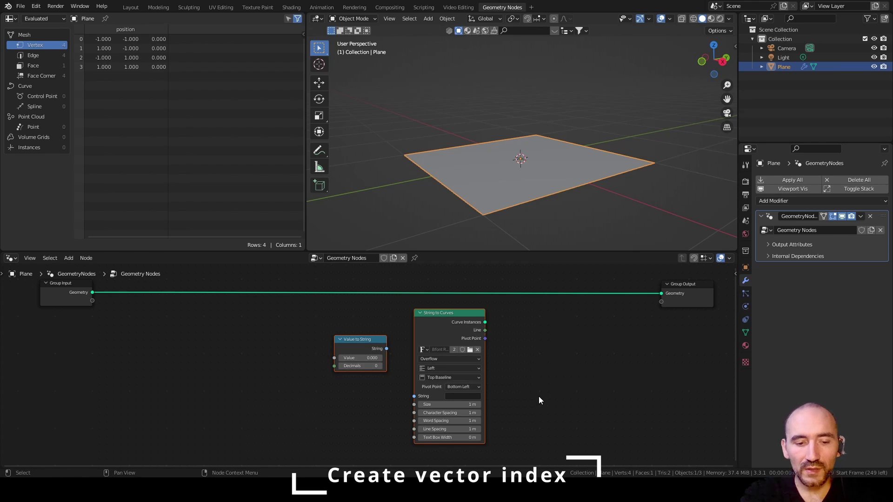
{"action": "key", "text": "ctrl+g"}
{"action": "middle_click_drag", "start_coordinate": [500, 385], "coordinate": [417, 331]}
{"action": "scroll", "coordinate": [417, 331], "scroll_direction": "up", "scroll_amount": 3}
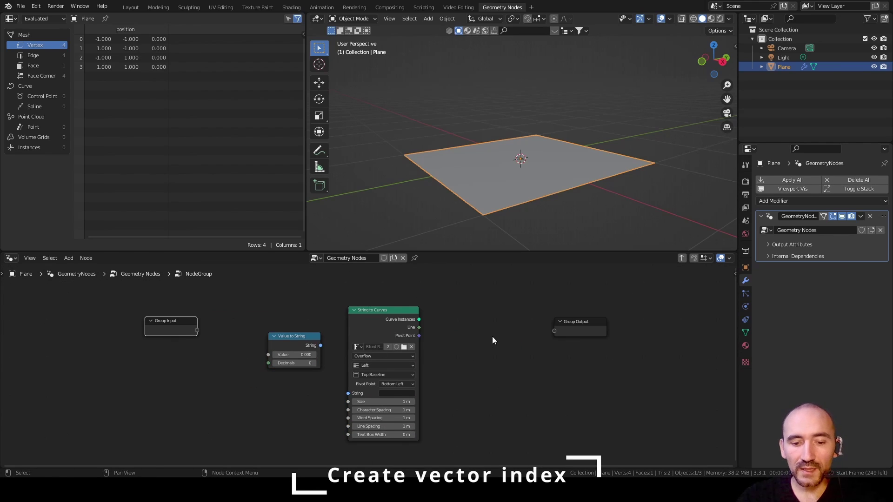
- Add a Geometry input named Source to the node group
{"action": "key", "text": "n"}
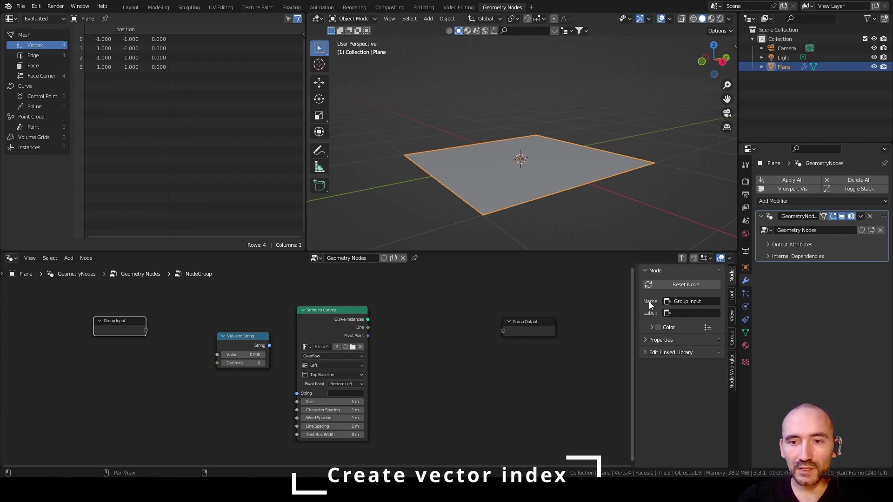
{"action": "left_click", "coordinate": [730, 337]}
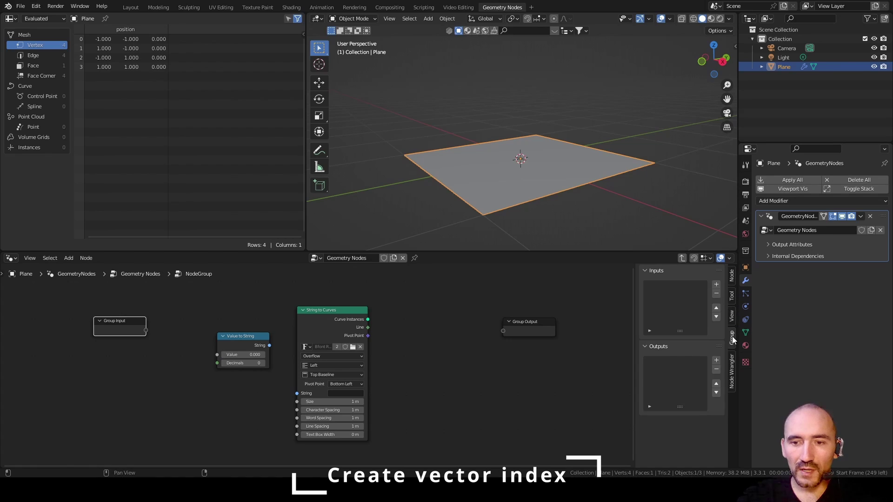
{"action": "left_click", "coordinate": [715, 284]}
{"action": "left_click", "coordinate": [697, 342]}
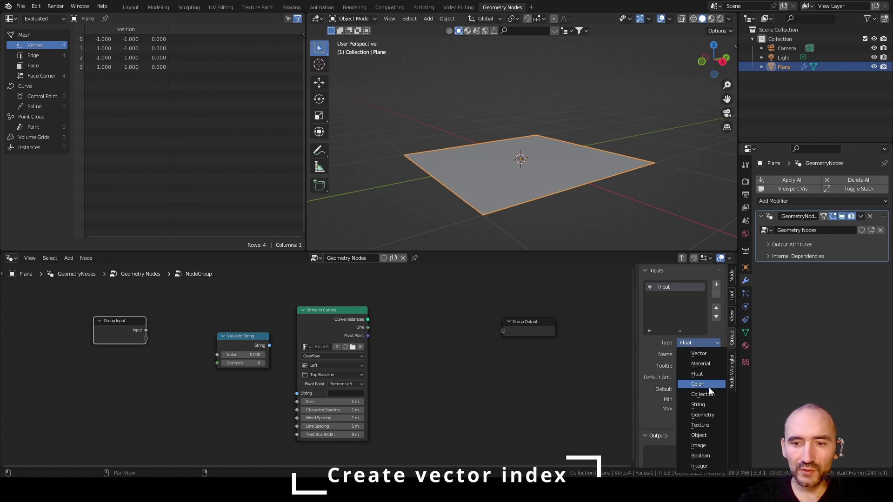
{"action": "left_click", "coordinate": [702, 415]}
{"action": "left_click", "coordinate": [691, 354]}
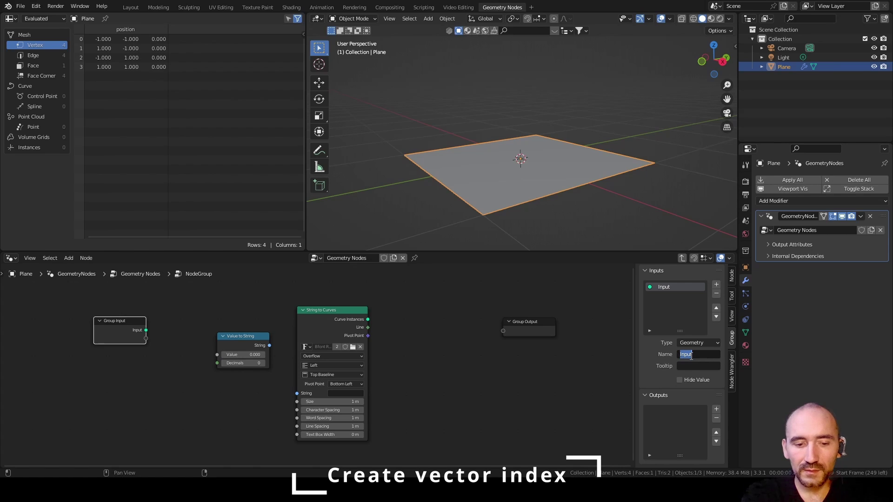
{"action": "type", "text": "Source"}
{"action": "key", "text": "Return"}
- Expose the Value to String node's Value as a group input of type Integer with a minimum of 0
{"action": "scroll", "coordinate": [139, 369], "scroll_direction": "up", "scroll_amount": 3}
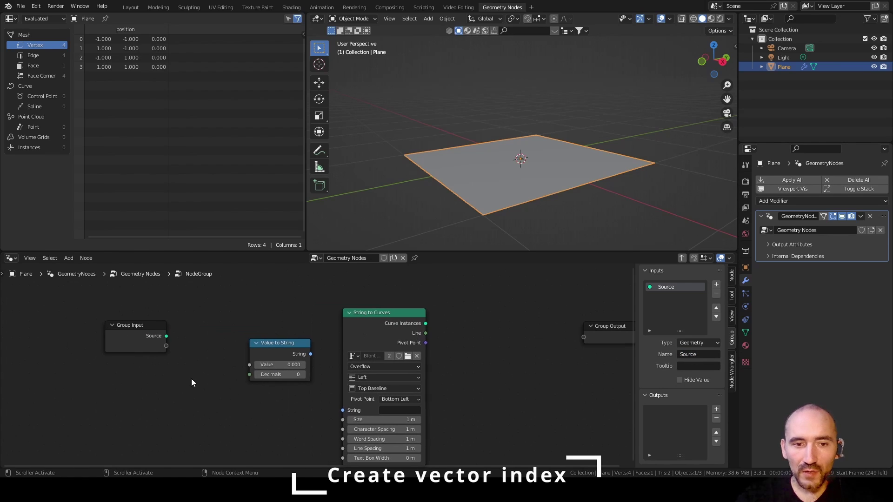
{"action": "left_click_drag", "start_coordinate": [249, 364], "coordinate": [167, 345]}
{"action": "left_click", "coordinate": [697, 342]}
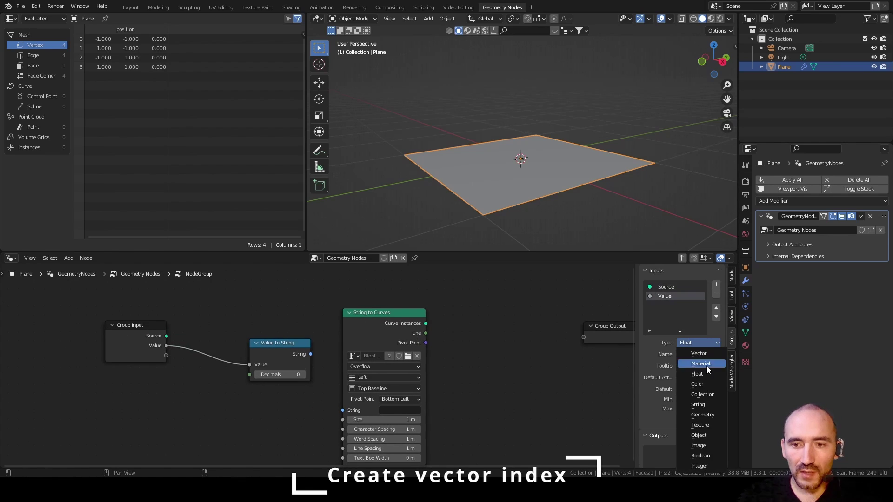
{"action": "left_click", "coordinate": [715, 464]}
{"action": "left_click", "coordinate": [696, 398]}
{"action": "type", "text": "0"}
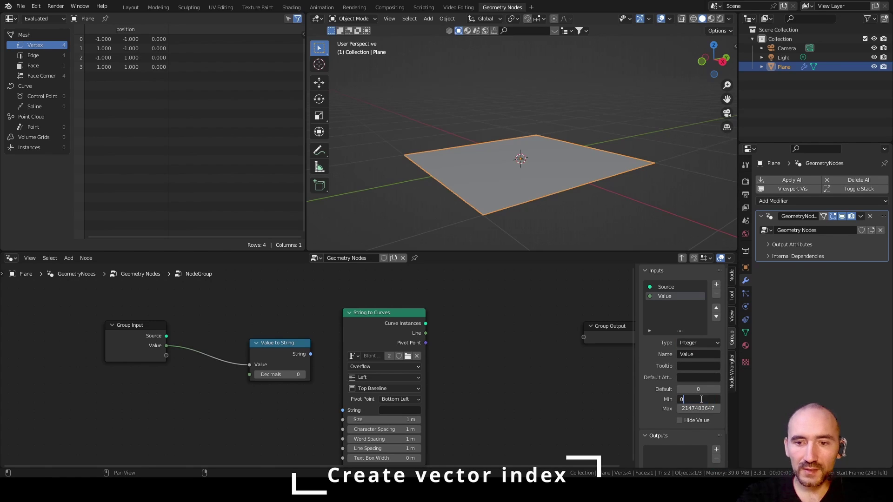
{"action": "key", "text": "Return"}
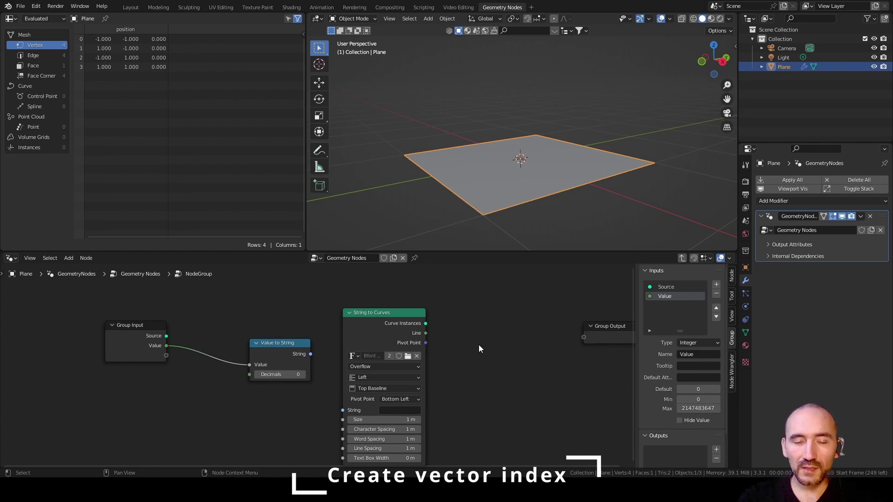
- Link the Value to String output to the String input of String to Curves and arrange the two nodes side by side
{"action": "left_click_drag", "start_coordinate": [279, 348], "coordinate": [347, 413]}
{"action": "left_click_drag", "start_coordinate": [404, 344], "coordinate": [391, 340]}
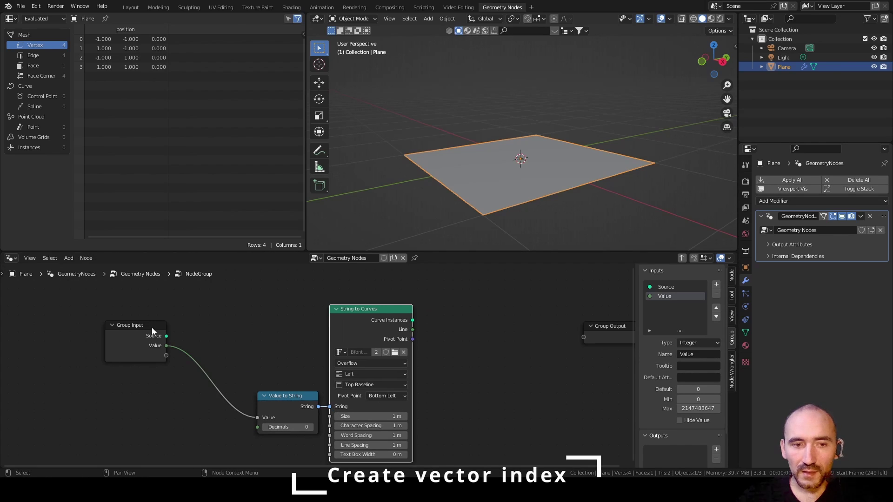
- Link the group's Source input straight to the Group Output and name that output Geometry
{"action": "left_click_drag", "start_coordinate": [166, 336], "coordinate": [589, 337]}
{"action": "scroll", "coordinate": [693, 414], "scroll_direction": "down", "scroll_amount": 2}
{"action": "scroll", "coordinate": [720, 434], "scroll_direction": "down", "scroll_amount": 2}
{"action": "double_click", "coordinate": [697, 433]}
{"action": "type", "text": "Geomtry"}
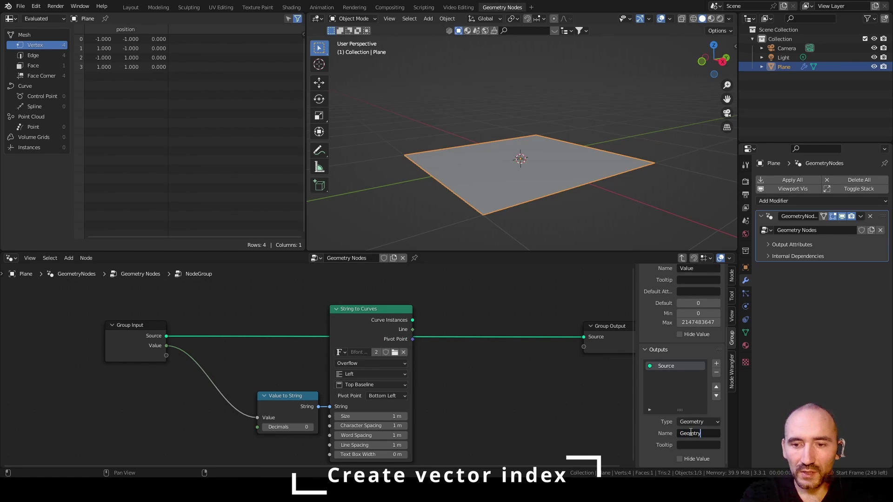
{"action": "key", "text": "Return"}
- Expose the Curve Instances of String to Curves as a second group output and name it Viewer
{"action": "left_click_drag", "start_coordinate": [413, 321], "coordinate": [583, 346]}
{"action": "left_click", "coordinate": [675, 375]}
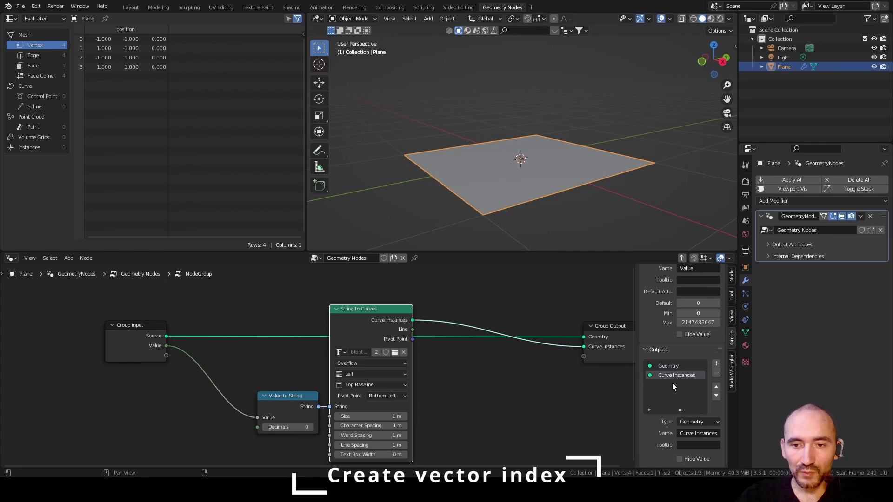
{"action": "type", "text": "Viewer"}
{"action": "key", "text": "Return"}
- Move the Group Output node farther away from String to Curves to make room for more nodes
{"action": "scroll", "coordinate": [531, 363], "scroll_direction": "down", "scroll_amount": 5}
{"action": "middle_click_drag", "start_coordinate": [531, 363], "coordinate": [334, 323]}
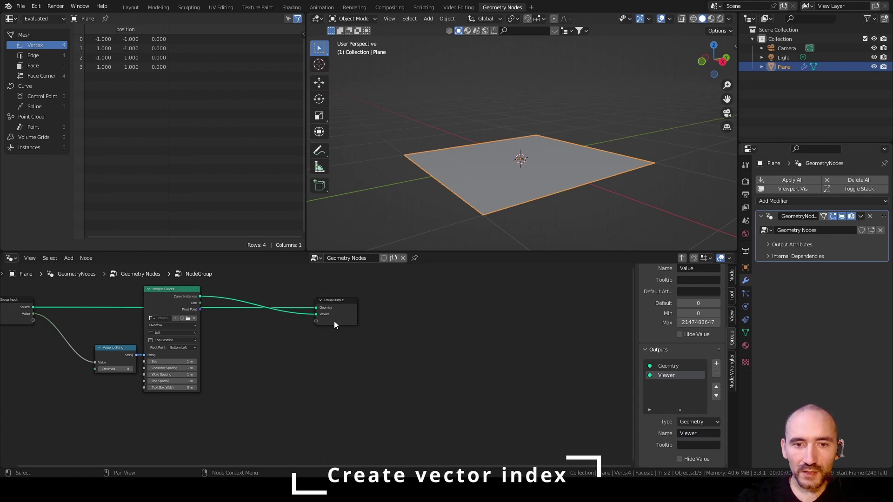
{"action": "left_click_drag", "start_coordinate": [342, 302], "coordinate": [500, 300]}
{"action": "middle_click_drag", "start_coordinate": [255, 361], "coordinate": [420, 368]}
{"action": "scroll", "coordinate": [419, 369], "scroll_direction": "up", "scroll_amount": 4}
{"action": "key", "text": "Home"}
- Return to the parent node tree and link the Group Input's Geometry to the node group's Source
{"action": "key", "text": "Tab"}
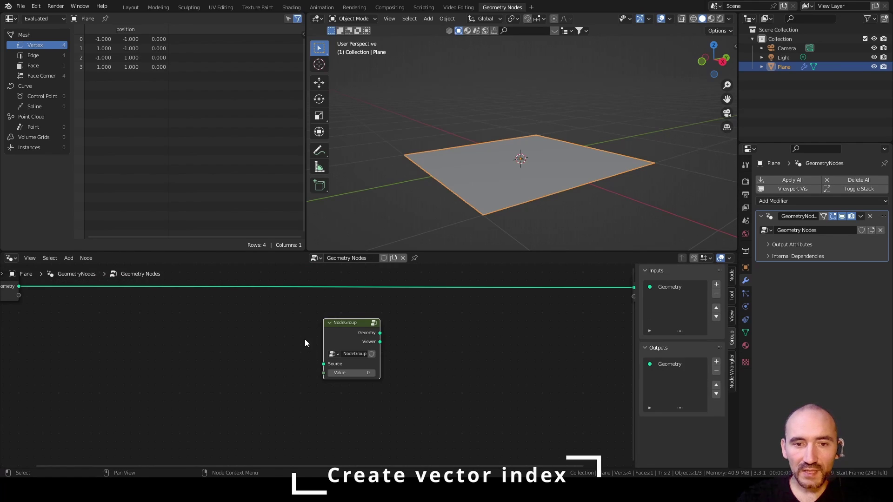
{"action": "scroll", "coordinate": [56, 279], "scroll_direction": "up", "scroll_amount": 2}
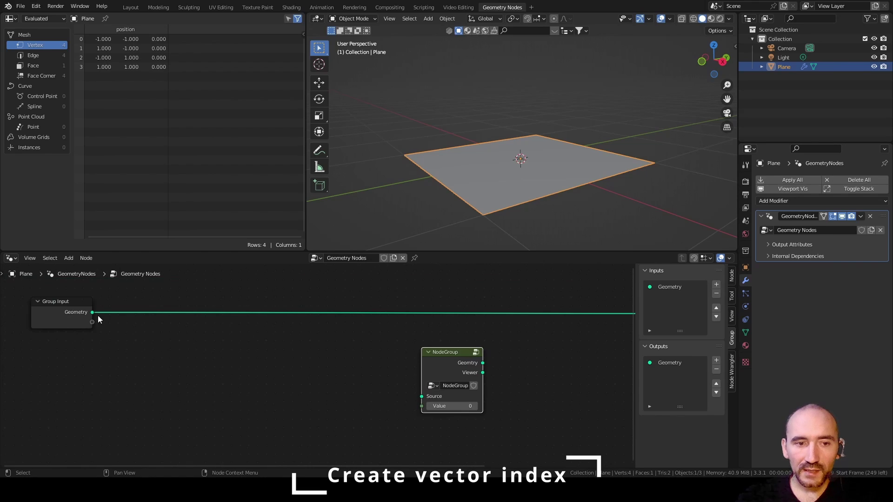
{"action": "left_click_drag", "start_coordinate": [92, 312], "coordinate": [421, 396]}
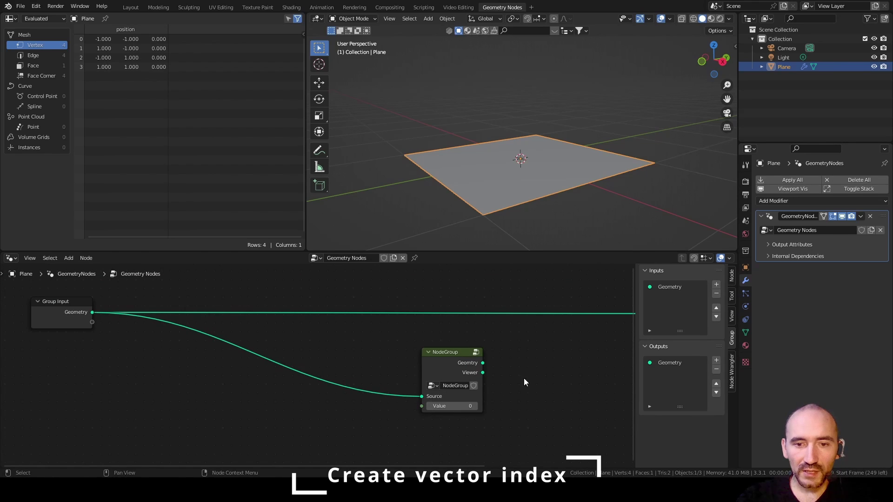
- Merge the node group's Geometry and Viewer outputs in a Join Geometry node and link it to the Group Output
{"action": "middle_click_drag", "start_coordinate": [524, 378], "coordinate": [214, 364]}
{"action": "left_click_drag", "start_coordinate": [204, 362], "coordinate": [260, 351]}
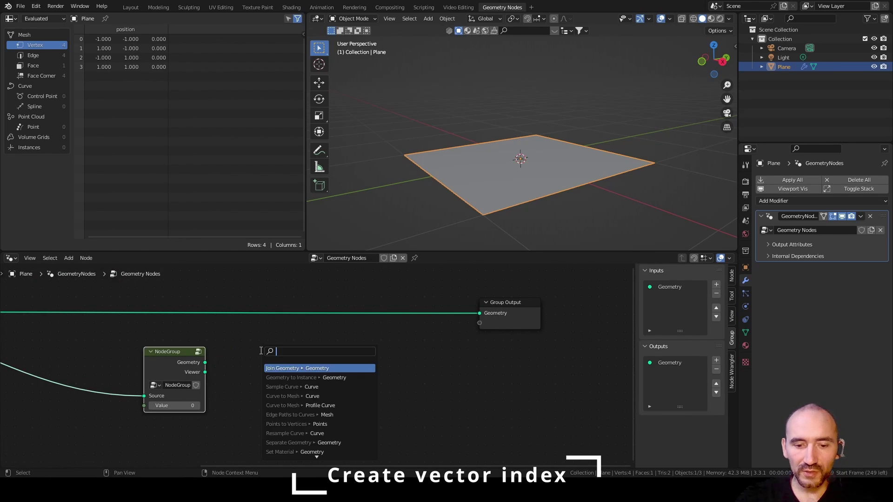
{"action": "type", "text": "join"}
{"action": "key", "text": "Return"}
{"action": "left_click", "coordinate": [258, 339]}
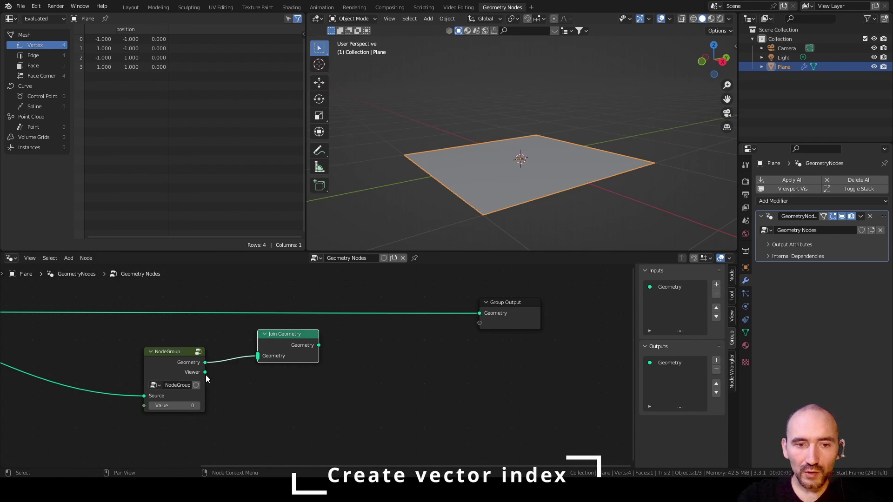
{"action": "left_click_drag", "start_coordinate": [206, 373], "coordinate": [260, 357]}
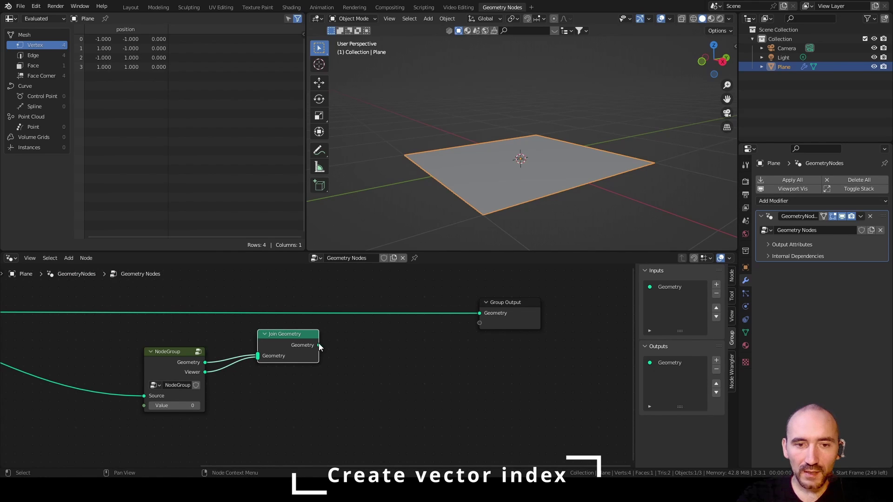
{"action": "left_click_drag", "start_coordinate": [319, 344], "coordinate": [487, 314]}
- Switch the 3D viewport to wireframe display and set the node group's Value to 2
{"action": "scroll", "coordinate": [585, 184], "scroll_direction": "up", "scroll_amount": 1}
{"action": "middle_click_drag", "start_coordinate": [585, 184], "coordinate": [583, 213]}
{"action": "scroll", "coordinate": [580, 183], "scroll_direction": "down", "scroll_amount": 2}
{"action": "key", "text": "shift+z"}
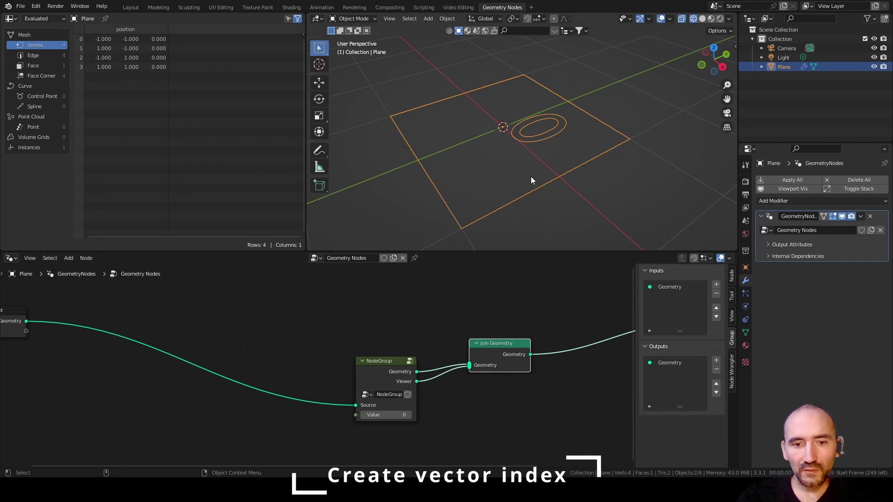
{"action": "mouse_move", "coordinate": [384, 414]}
{"action": "left_mouse_down"}
{"action": "mouse_move", "coordinate": [427, 415]}
{"action": "mouse_move", "coordinate": [384, 415]}
{"action": "left_mouse_up"}
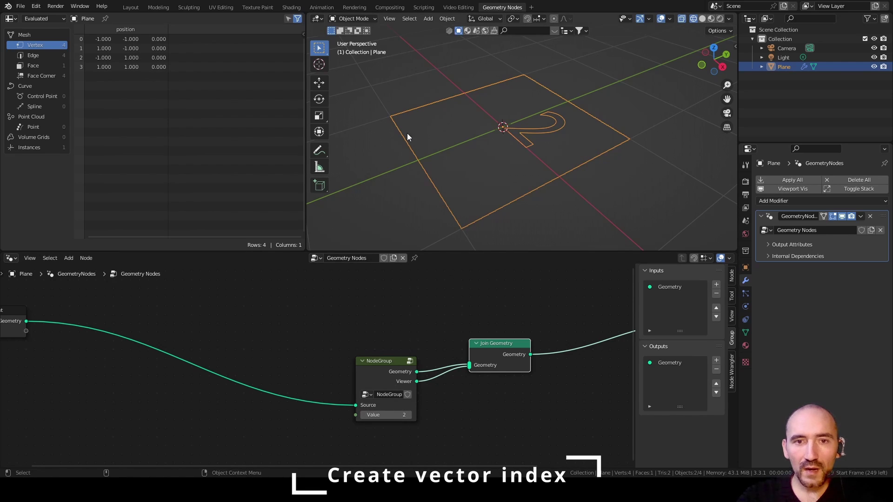
- Rename the node group as Index viewer
{"action": "left_click", "coordinate": [381, 375]}
{"action": "double_click", "coordinate": [390, 395]}
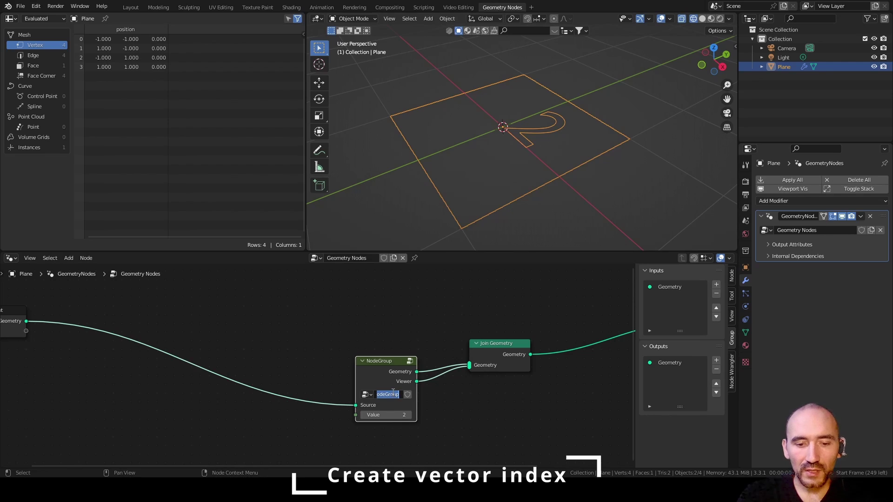
{"action": "type", "text": "Inde"}
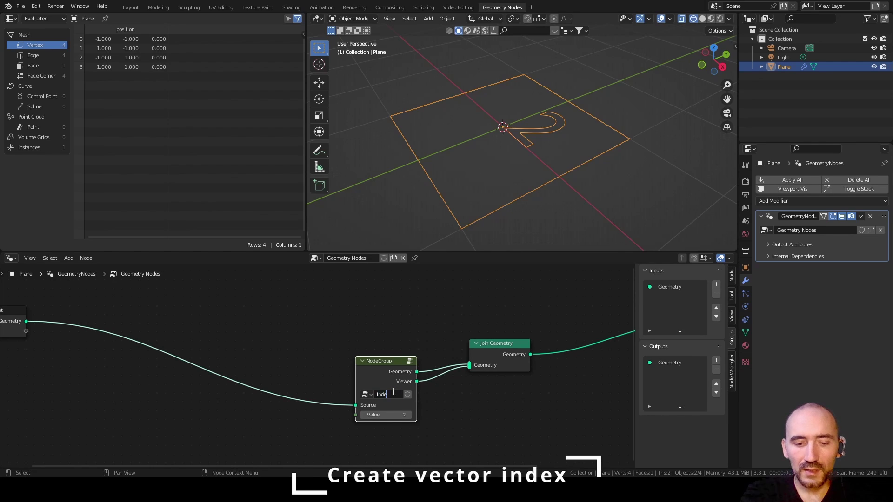
{"action": "type", "text": "x viewer"}
{"action": "key", "text": "Return"}
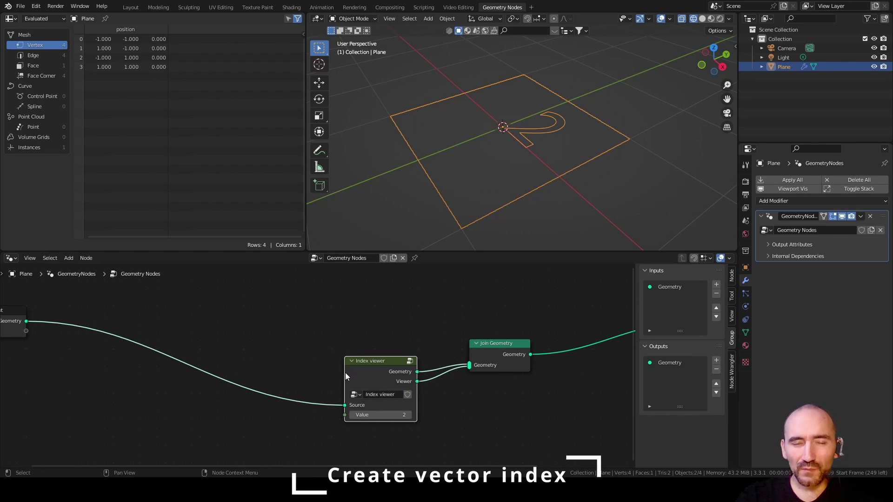
{"action": "left_click", "coordinate": [300, 337]}
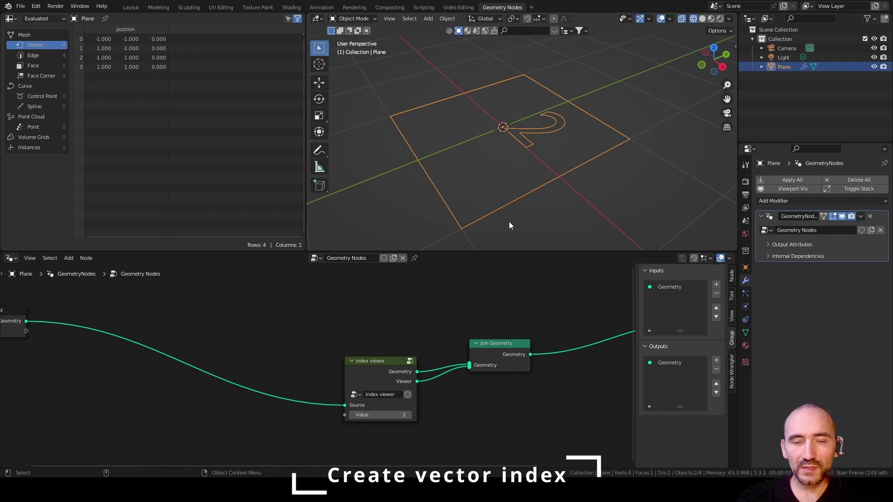
- Open the Index viewer node group for editing
{"action": "scroll", "coordinate": [305, 358], "scroll_direction": "down", "scroll_amount": 1}
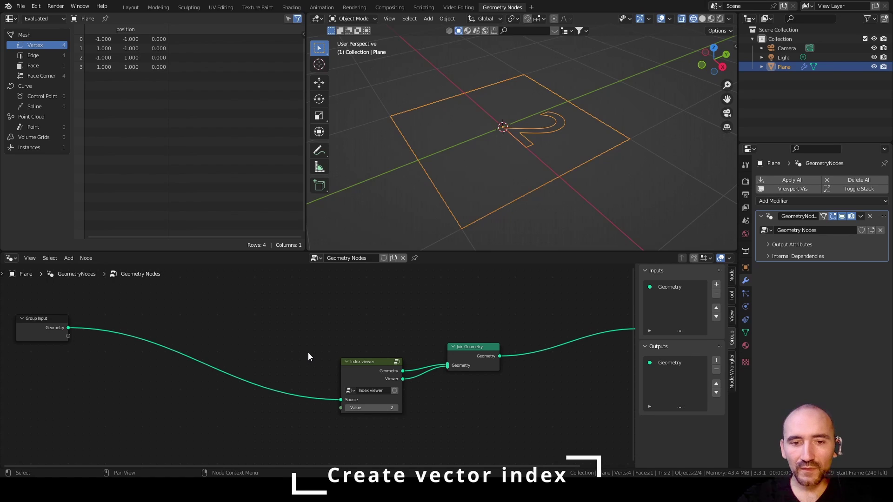
{"action": "middle_click_drag", "start_coordinate": [304, 353], "coordinate": [338, 337]}
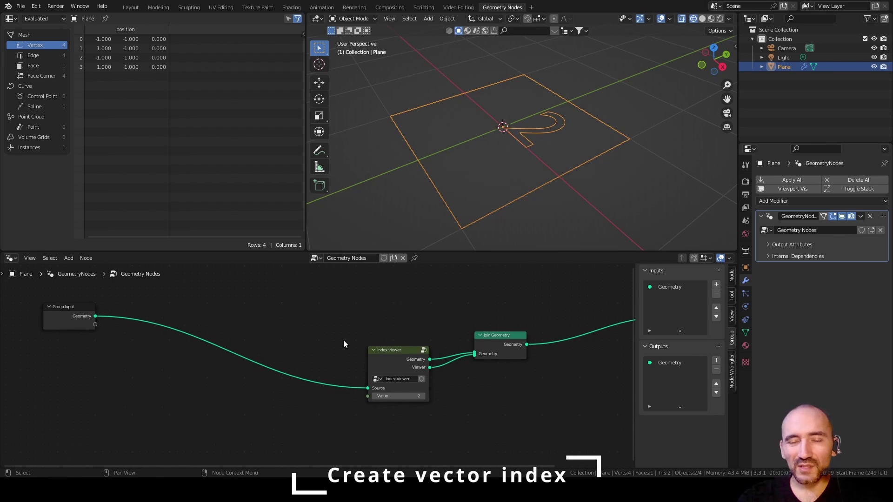
{"action": "scroll", "coordinate": [344, 343], "scroll_direction": "up", "scroll_amount": 1}
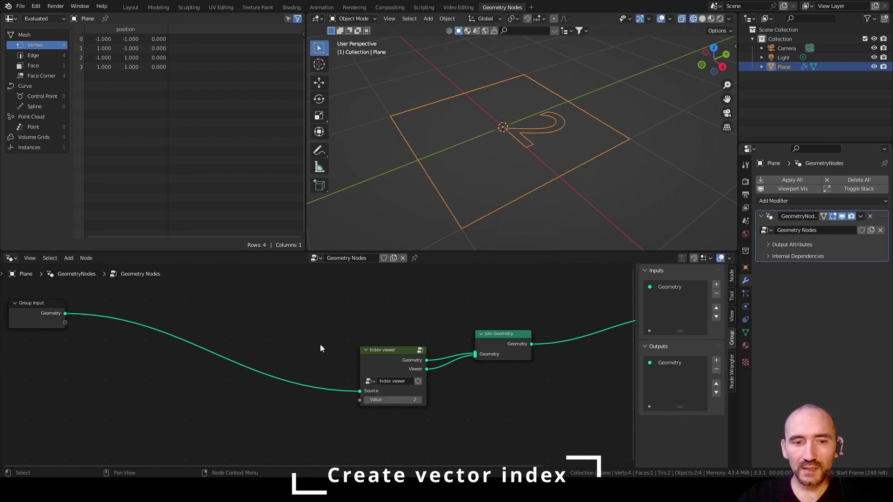
{"action": "middle_click_drag", "start_coordinate": [320, 348], "coordinate": [336, 337]}
{"action": "left_click", "coordinate": [388, 366]}
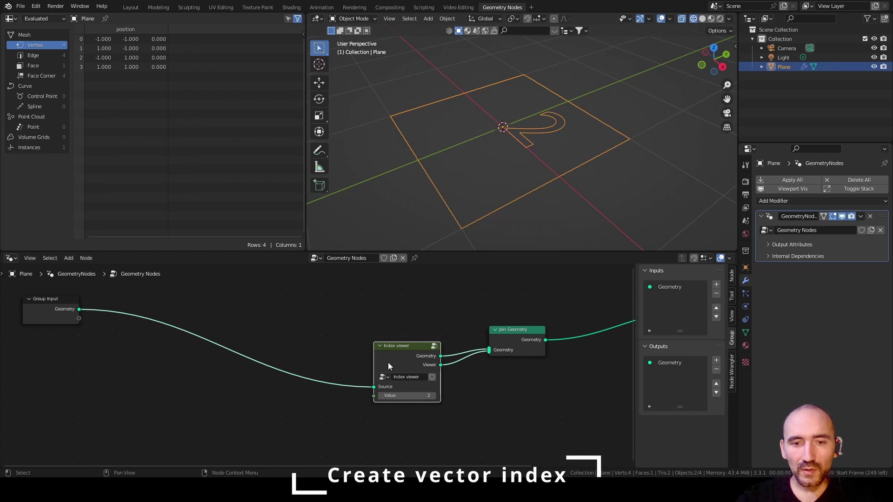
{"action": "key", "text": "Tab"}
- Insert a Set Position node between Curve Instances and the Viewer output, and rearrange it and the Group Output
{"action": "middle_click_drag", "start_coordinate": [228, 364], "coordinate": [374, 386]}
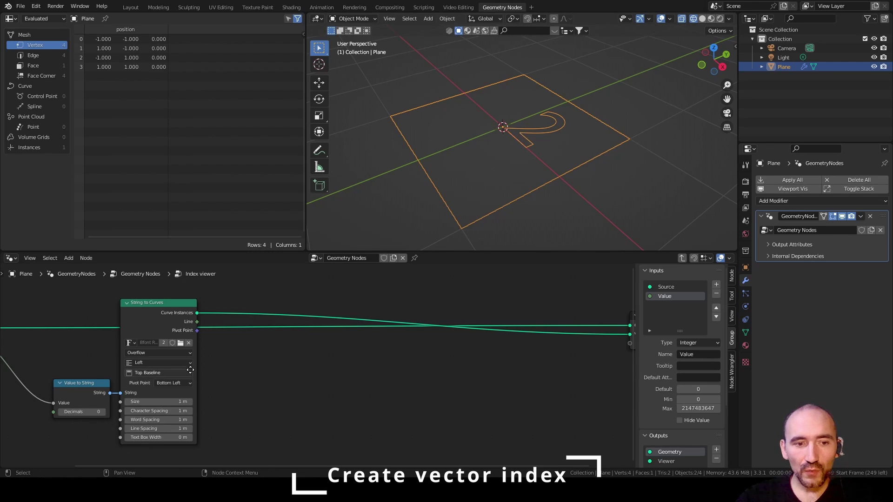
{"action": "middle_click_drag", "start_coordinate": [183, 379], "coordinate": [376, 355]}
{"action": "scroll", "coordinate": [375, 356], "scroll_direction": "up", "scroll_amount": 2}
{"action": "middle_click_drag", "start_coordinate": [215, 320], "coordinate": [152, 361]}
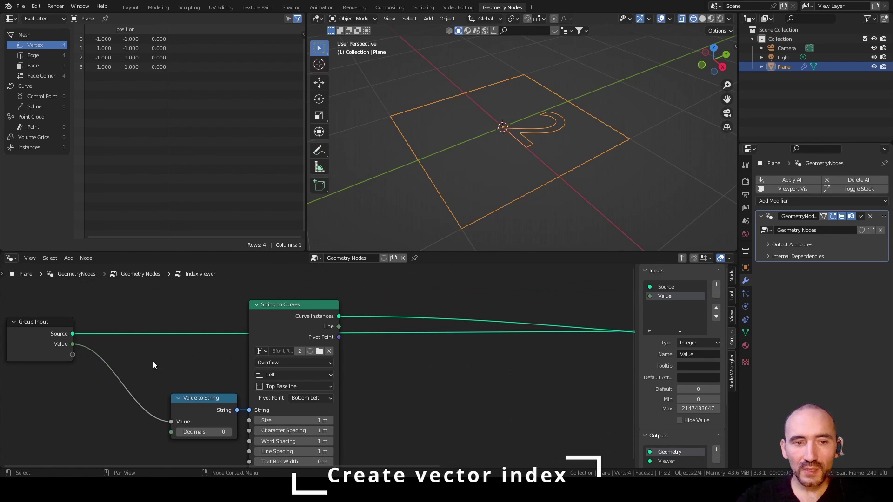
{"action": "scroll", "coordinate": [160, 358], "scroll_direction": "down", "scroll_amount": 5}
{"action": "middle_click_drag", "start_coordinate": [395, 379], "coordinate": [342, 379]}
{"action": "key", "text": "F3"}
{"action": "type", "text": "set pos"}
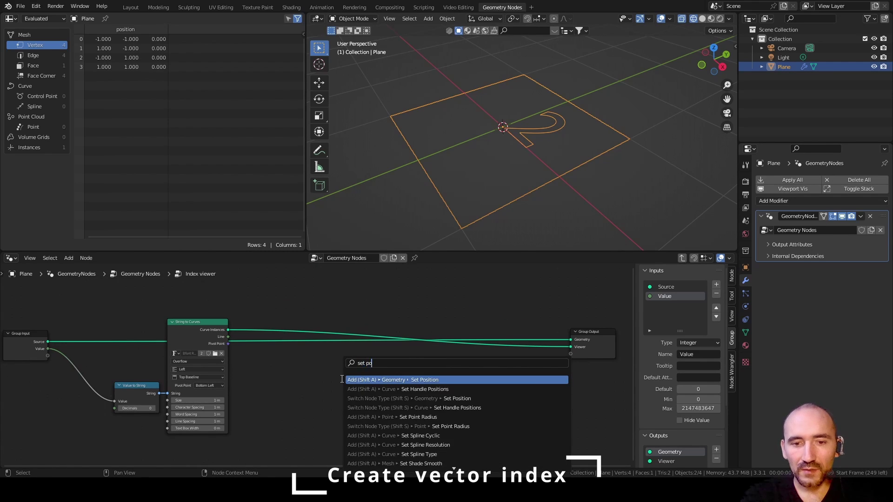
{"action": "key", "text": "Return"}
{"action": "left_click", "coordinate": [375, 344]}
{"action": "left_click_drag", "start_coordinate": [375, 341], "coordinate": [423, 371]}
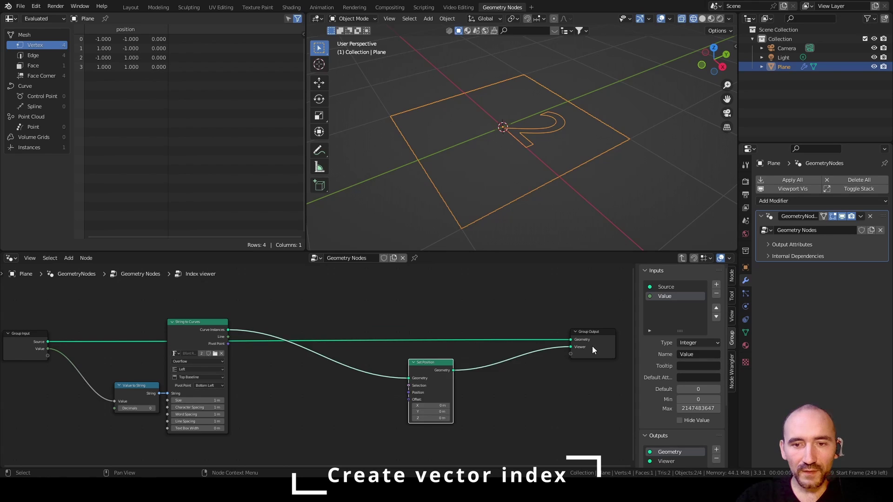
{"action": "left_click_drag", "start_coordinate": [592, 345], "coordinate": [561, 312]}
- Add a Transfer Attribute node beside the Set Position node
{"action": "left_click", "coordinate": [308, 400]}
{"action": "middle_click_drag", "start_coordinate": [309, 399], "coordinate": [364, 364]}
{"action": "scroll", "coordinate": [363, 364], "scroll_direction": "up", "scroll_amount": 2}
{"action": "key", "text": "F3"}
{"action": "type", "text": "trans"}
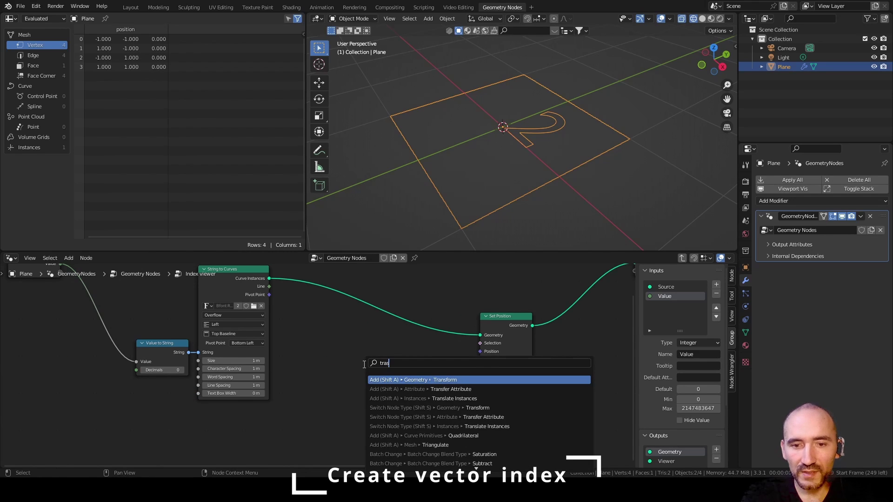
{"action": "key", "text": "Return"}
{"action": "left_click", "coordinate": [386, 346]}
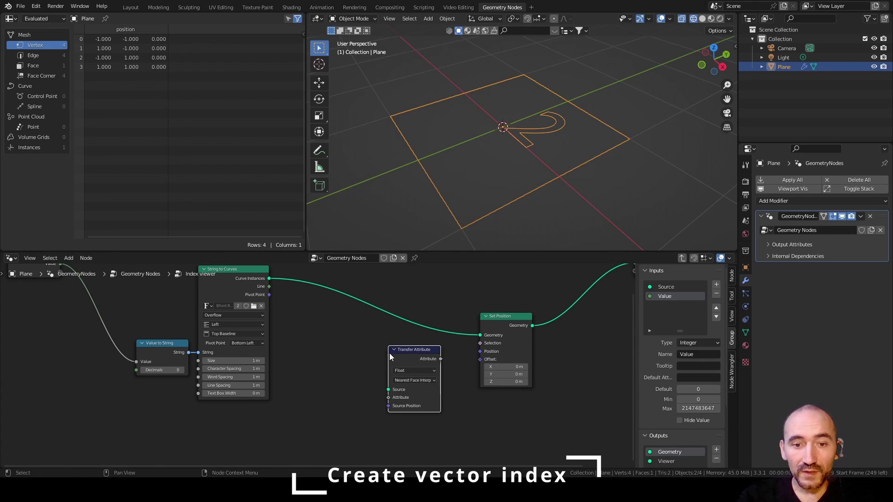
- Configure Transfer Attribute with data type Vector and mapping Index, keeping the domain at Point
{"action": "scroll", "coordinate": [389, 355], "scroll_direction": "up", "scroll_amount": 3}
{"action": "left_click", "coordinate": [426, 373]}
{"action": "left_click", "coordinate": [427, 403]}
{"action": "left_click", "coordinate": [432, 384]}
{"action": "left_click", "coordinate": [433, 413]}
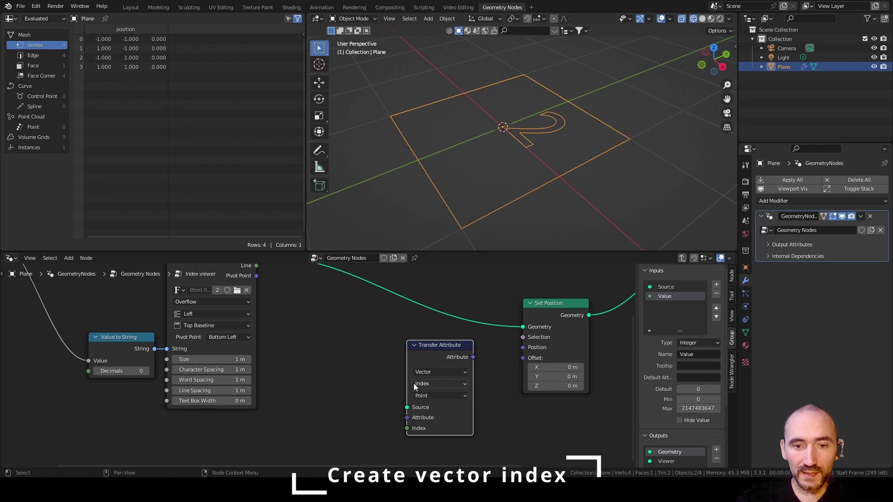
{"action": "left_click", "coordinate": [442, 395]}
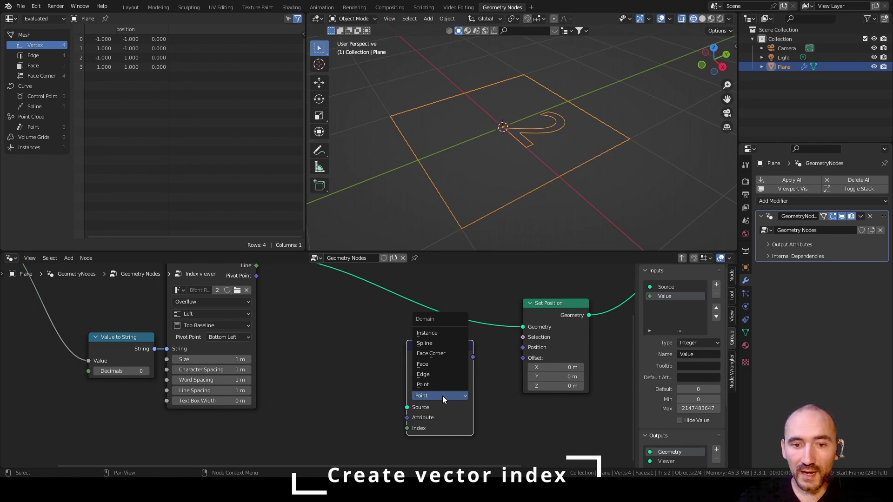
{"action": "left_click", "coordinate": [442, 396]}
- Add another input to the Index viewer group and name it P/E/F
{"action": "scroll", "coordinate": [442, 396], "scroll_direction": "down", "scroll_amount": 2}
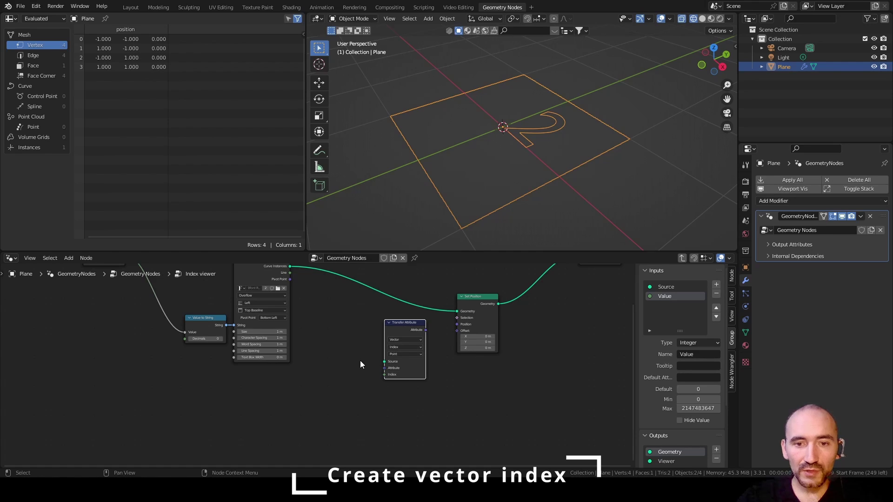
{"action": "scroll", "coordinate": [360, 365], "scroll_direction": "up", "scroll_amount": 1}
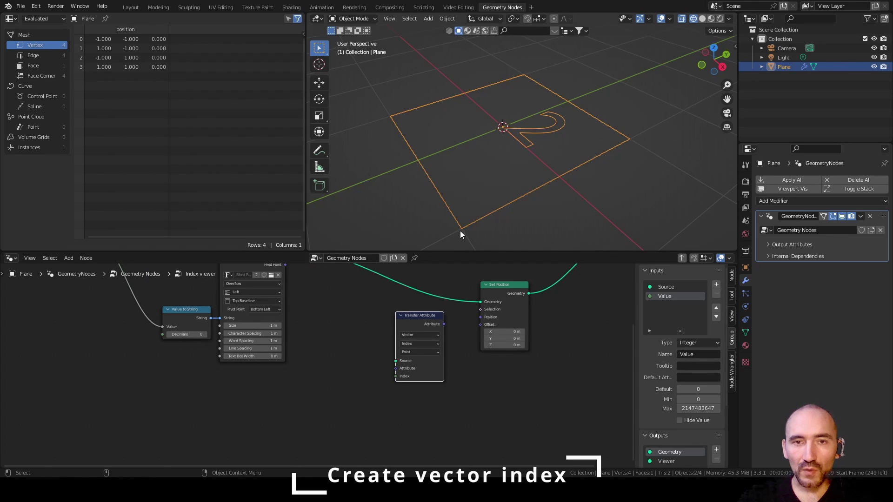
{"action": "middle_click_drag", "start_coordinate": [318, 338], "coordinate": [400, 391]}
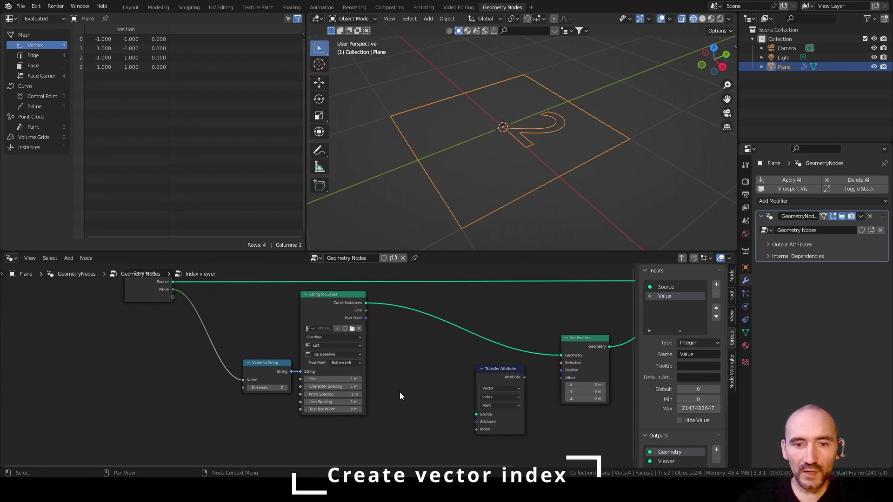
{"action": "left_click", "coordinate": [716, 284]}
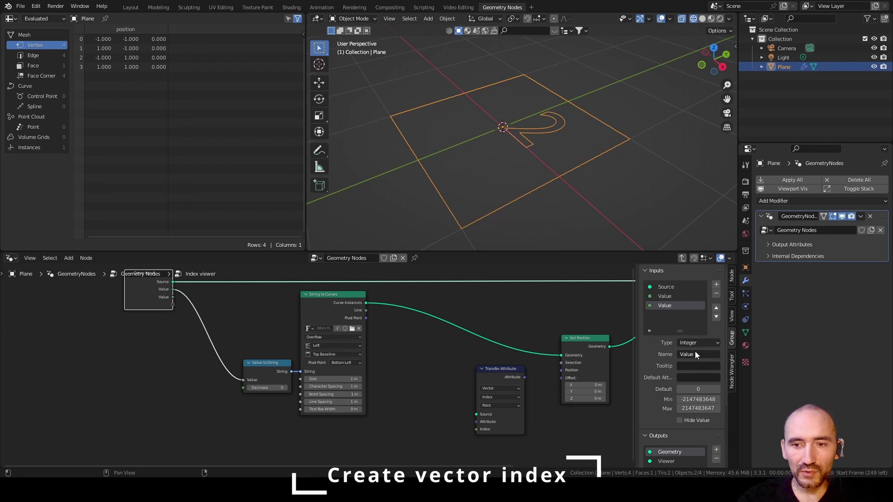
{"action": "left_click", "coordinate": [697, 353]}
{"action": "type", "text": "P/E/F"}
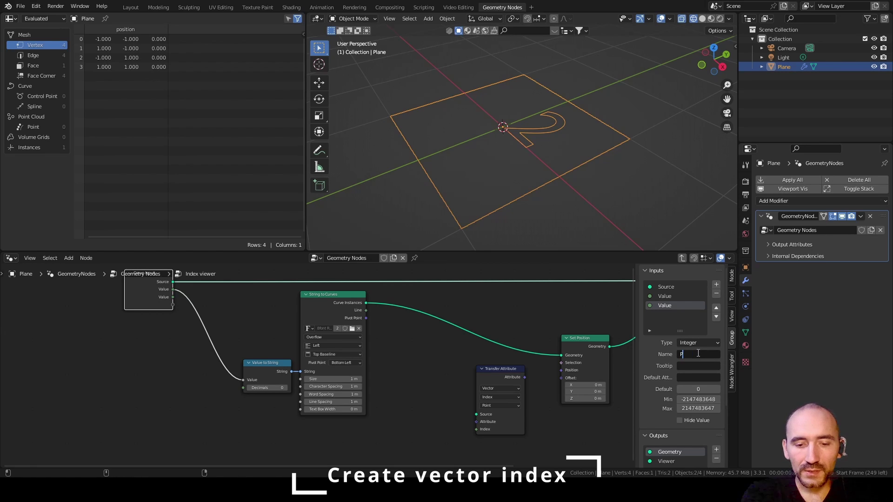
- Set the P/E/F input's default to 1, minimum to 1 and maximum to 3
{"action": "key", "text": "Tab"}
{"action": "key", "text": "Tab"}
{"action": "key", "text": "Tab"}
{"action": "key", "text": "Tab"}
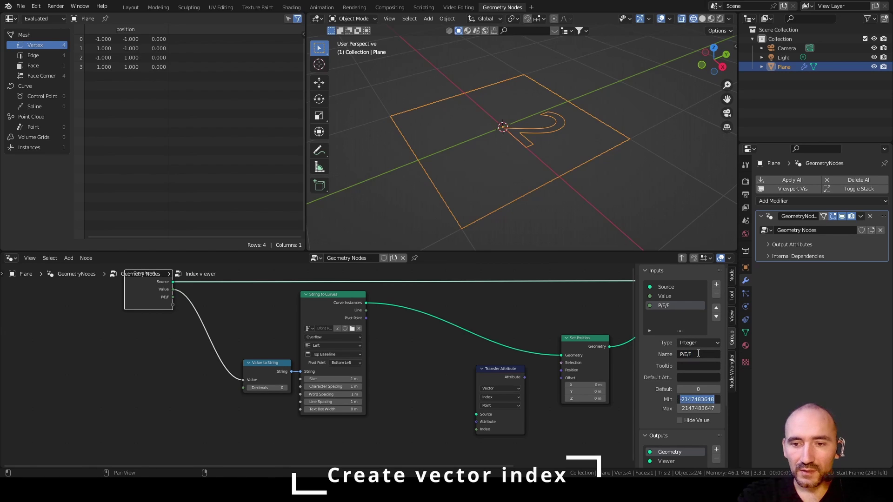
{"action": "key", "text": "shift+Tab"}
{"action": "type", "text": "1"}
{"action": "key", "text": "Tab"}
{"action": "type", "text": "1"}
{"action": "key", "text": "Tab"}
{"action": "type", "text": "3"}
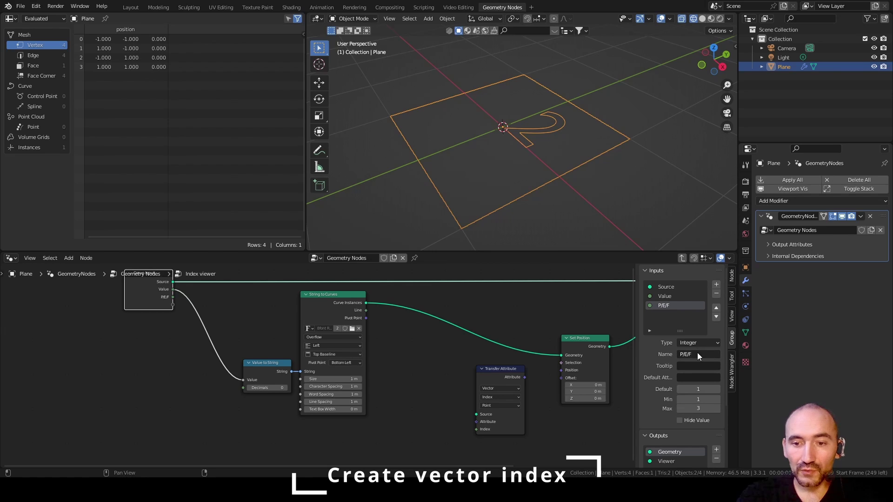
{"action": "key", "text": "Return"}
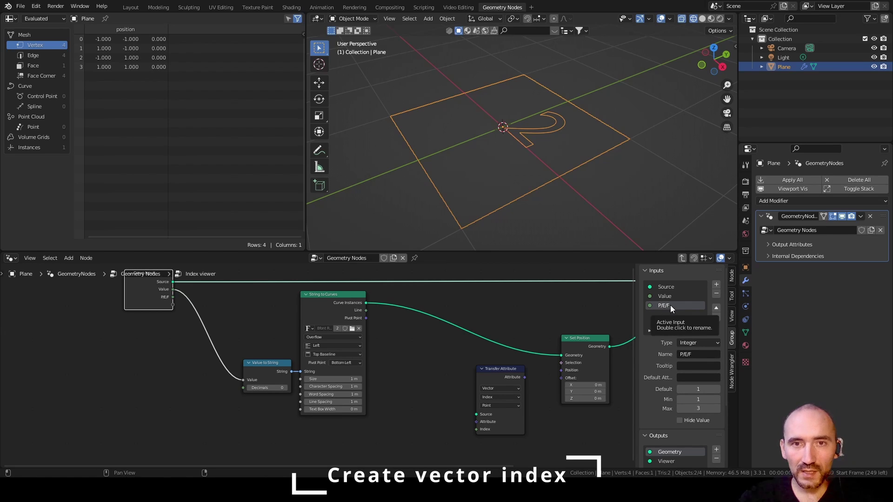
- Add another Group Input node and a Switch node fed from its P/E/F output near Transfer Attribute
{"action": "middle_click_drag", "start_coordinate": [392, 420], "coordinate": [283, 350]}
{"action": "key", "text": "F3"}
{"action": "type", "text": "group in"}
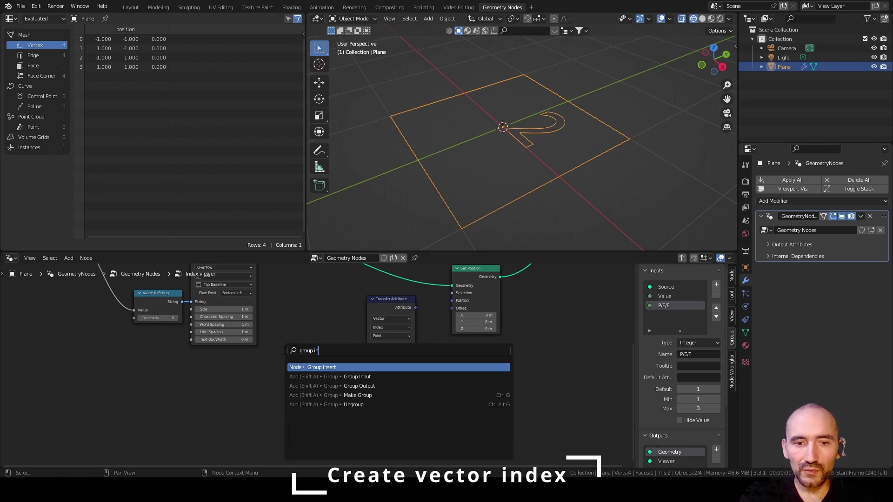
{"action": "type", "text": "p"}
{"action": "key", "text": "Return"}
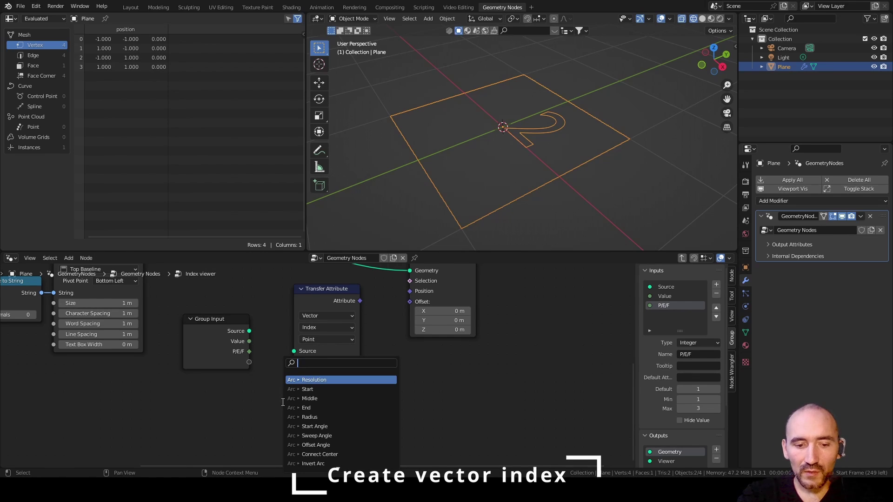
{"action": "type", "text": "swi"}
{"action": "key", "text": "Return"}
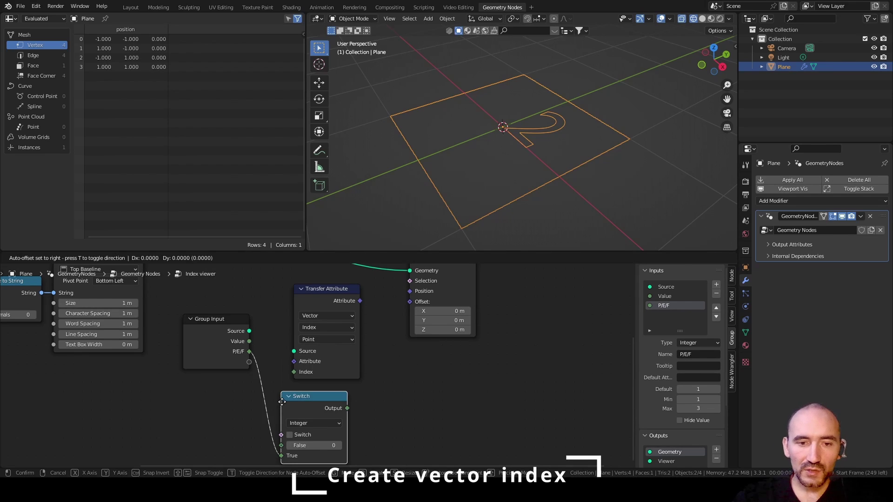
{"action": "left_click", "coordinate": [289, 396]}
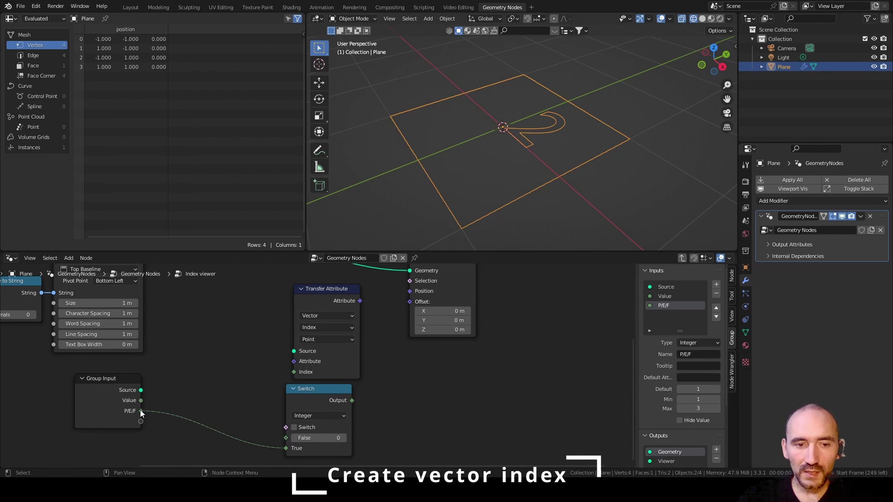
- Add an Equal compare node fed by the P/E/F output and set its B value to 1
{"action": "left_click_drag", "start_coordinate": [141, 411], "coordinate": [195, 361]}
{"action": "type", "text": "equal"}
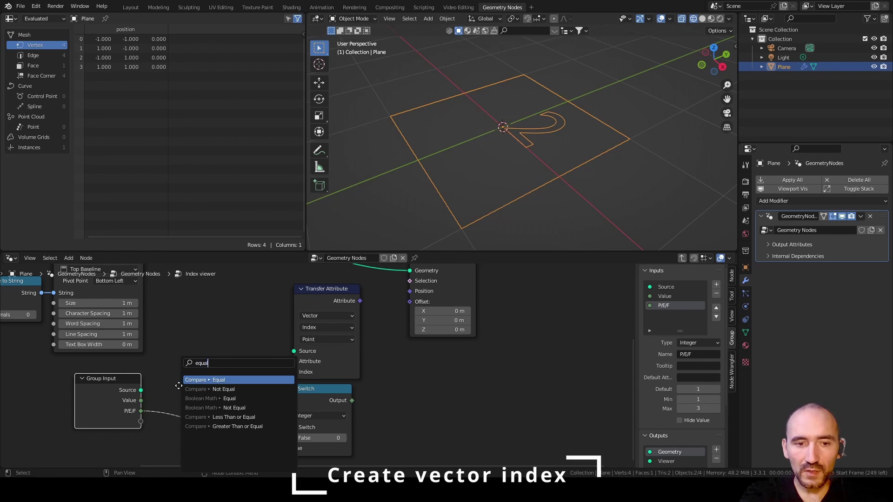
{"action": "key", "text": "Return"}
{"action": "double_click", "coordinate": [205, 431]}
{"action": "type", "text": "1"}
- Set the Switch node's type to Vector and space out the Switch, Transfer Attribute, Equal and Group Input nodes
{"action": "left_click", "coordinate": [334, 396]}
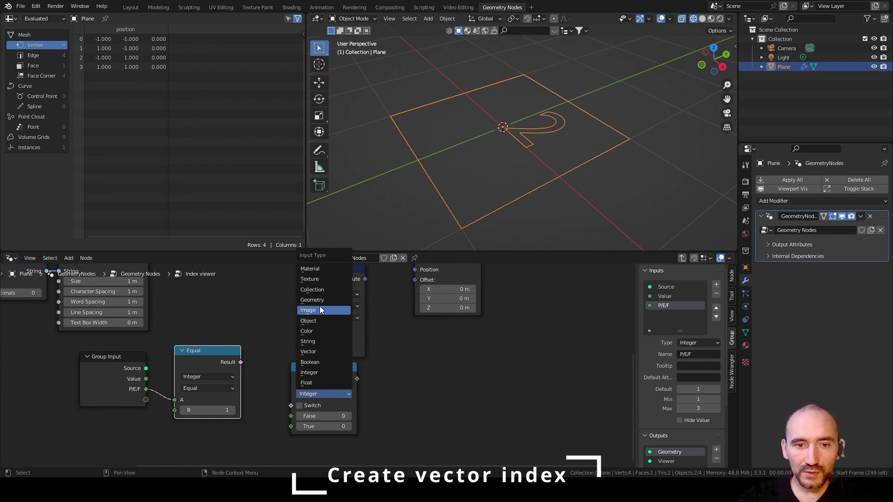
{"action": "left_click", "coordinate": [322, 350]}
{"action": "left_click_drag", "start_coordinate": [322, 367], "coordinate": [445, 338]}
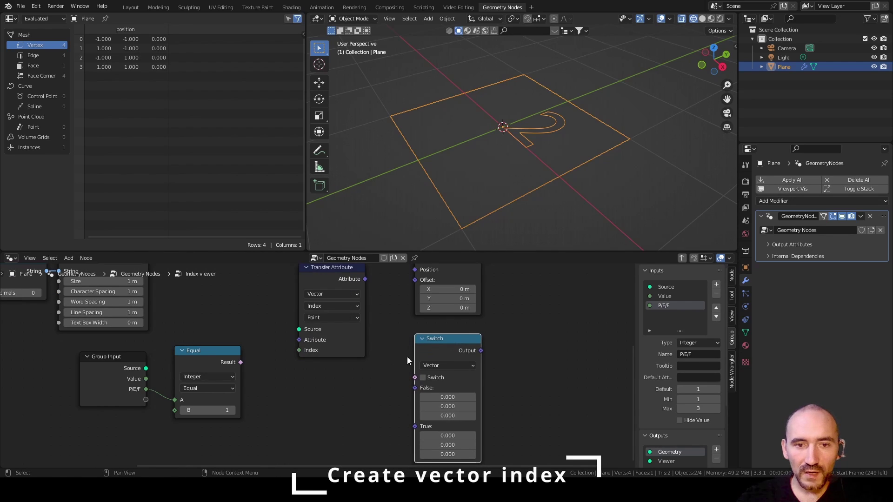
{"action": "left_click_drag", "start_coordinate": [333, 271], "coordinate": [347, 288]}
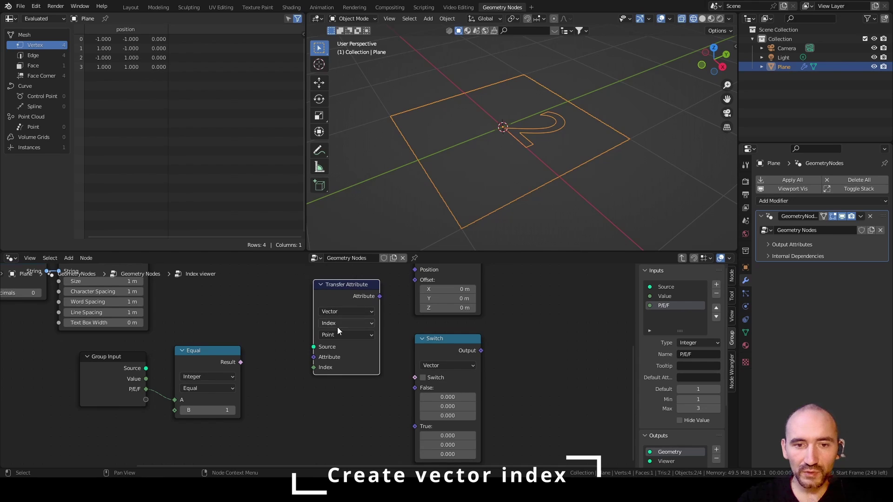
{"action": "left_click_drag", "start_coordinate": [119, 370], "coordinate": [149, 420]}
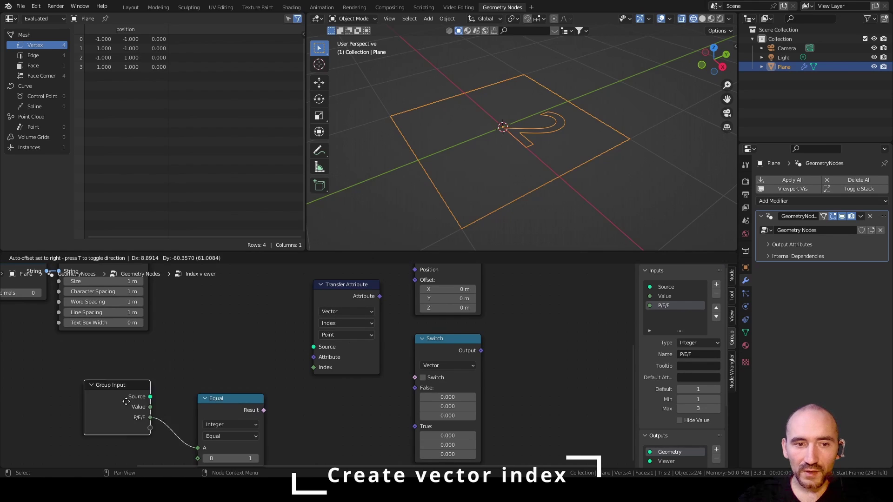
- Duplicate the original Group Input beside Transfer Attribute and connect its Value output to Transfer Attribute's Index input
{"action": "scroll", "coordinate": [181, 355], "scroll_direction": "down", "scroll_amount": 4}
{"action": "middle_click_drag", "start_coordinate": [181, 352], "coordinate": [368, 423]}
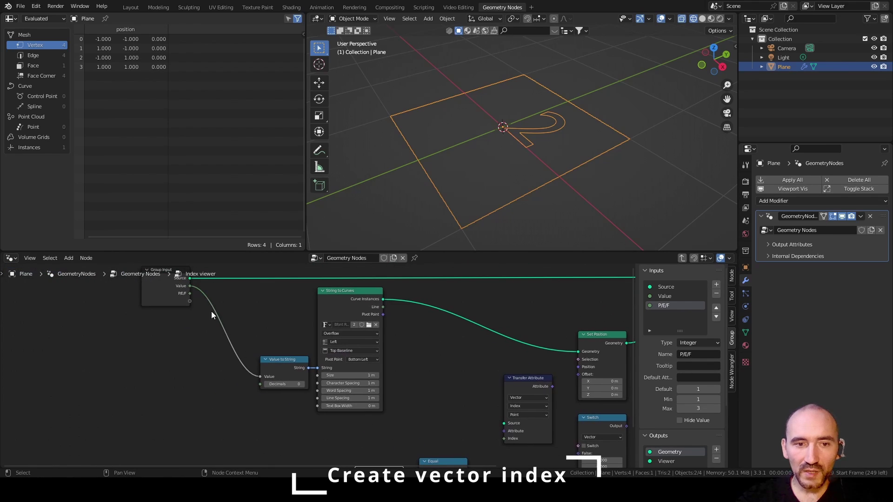
{"action": "left_click", "coordinate": [152, 285]}
{"action": "key", "text": "shift+d"}
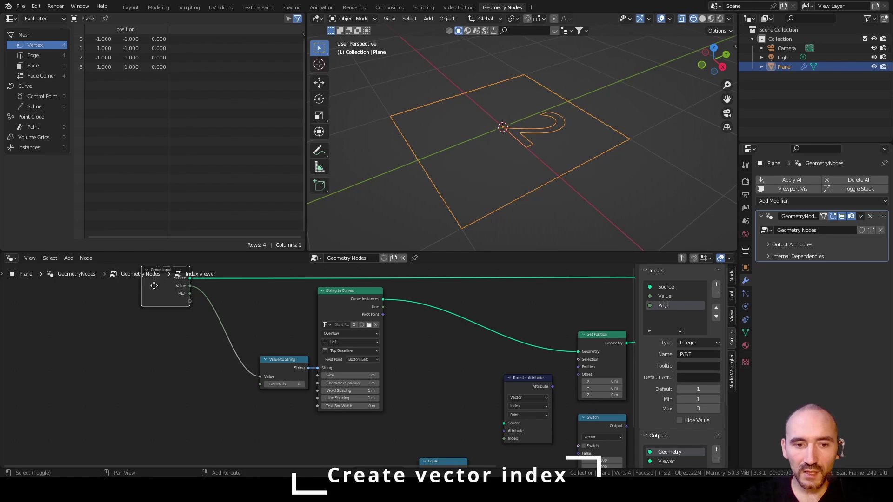
{"action": "left_click", "coordinate": [428, 401]}
{"action": "middle_click_drag", "start_coordinate": [489, 428], "coordinate": [300, 370]}
{"action": "scroll", "coordinate": [346, 333], "scroll_direction": "up", "scroll_amount": 5}
{"action": "left_click", "coordinate": [280, 328]}
{"action": "left_click_drag", "start_coordinate": [269, 319], "coordinate": [325, 378]}
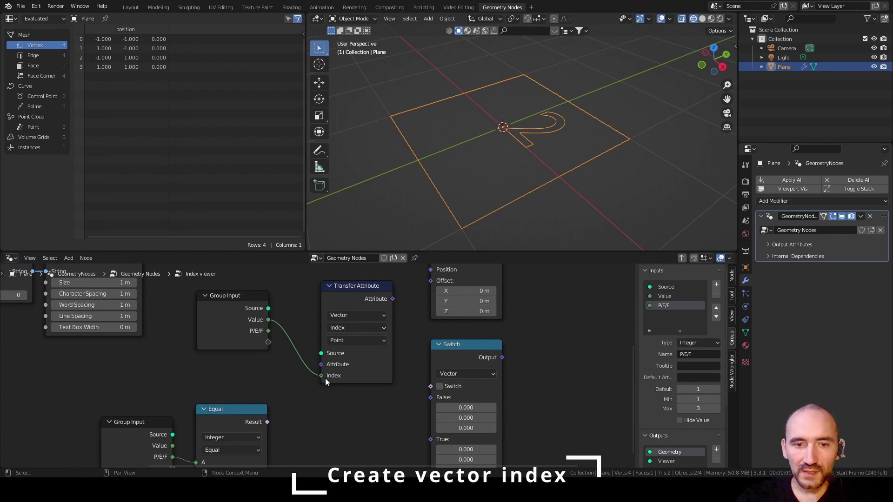
- Rename the group's Value input to Index
{"action": "left_click", "coordinate": [233, 324]}
{"action": "left_click", "coordinate": [676, 296]}
{"action": "left_click", "coordinate": [699, 354]}
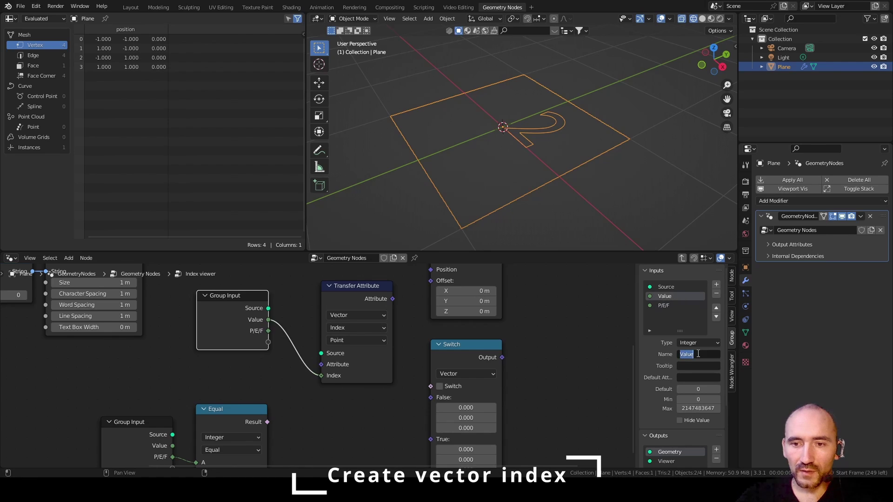
{"action": "type", "text": "Index"}
{"action": "key", "text": "Return"}
- Add a Position node and connect it to Transfer Attribute's Attribute input
{"action": "key", "text": "F3"}
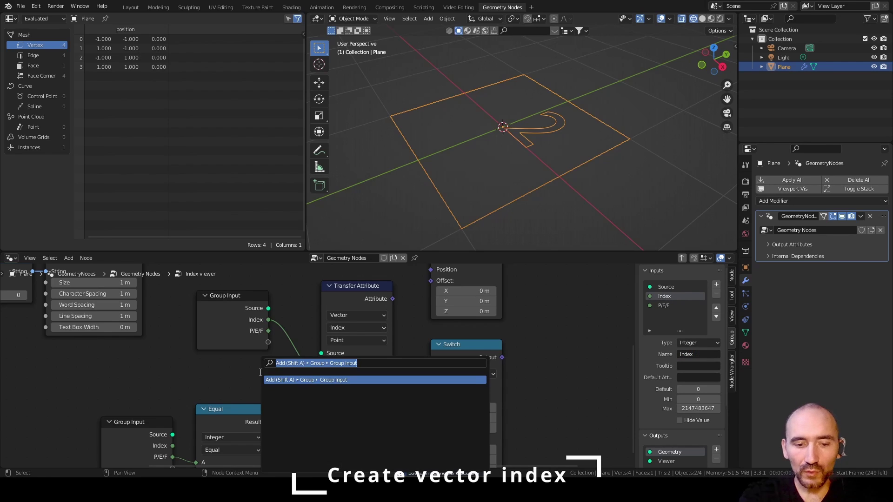
{"action": "type", "text": "position"}
{"action": "key", "text": "Return"}
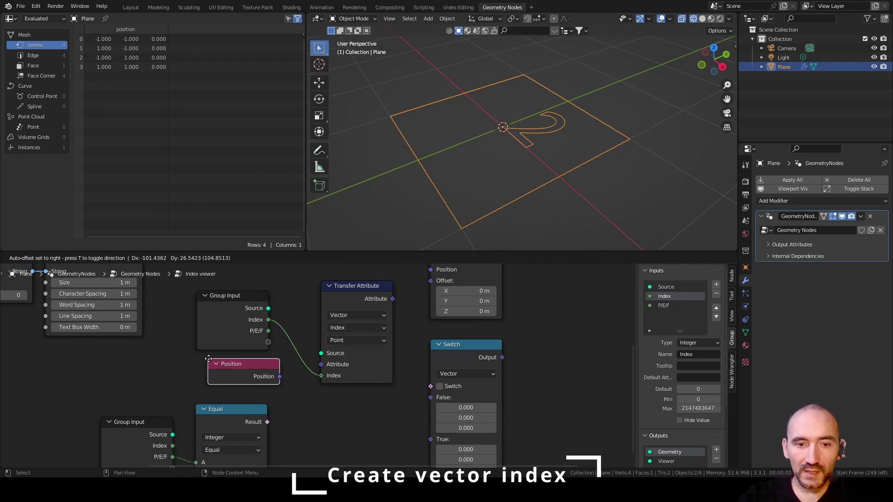
{"action": "left_click", "coordinate": [258, 368]}
- Insert a reroute point on the long Source link and branch it to Transfer Attribute's Source input
{"action": "scroll", "coordinate": [281, 375], "scroll_direction": "down", "scroll_amount": 2}
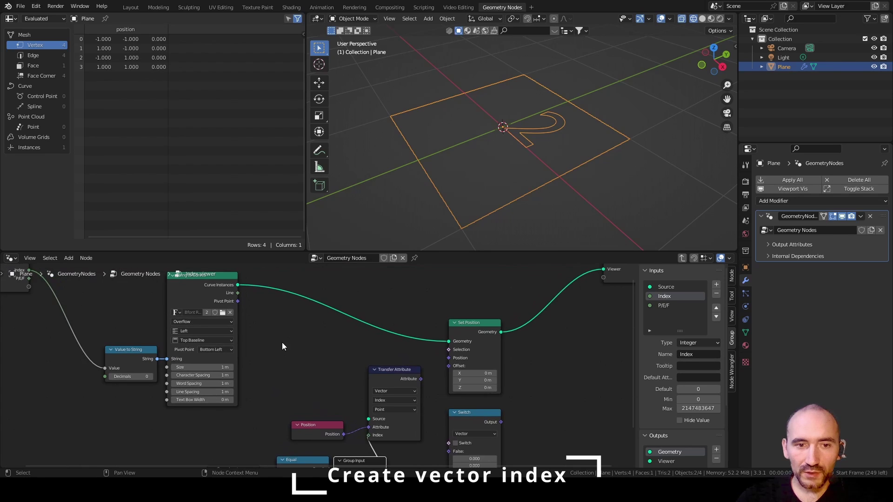
{"action": "middle_click_drag", "start_coordinate": [302, 288], "coordinate": [298, 315]}
{"action": "right_click_drag", "start_coordinate": [292, 288], "coordinate": [292, 294], "text": "shift"}
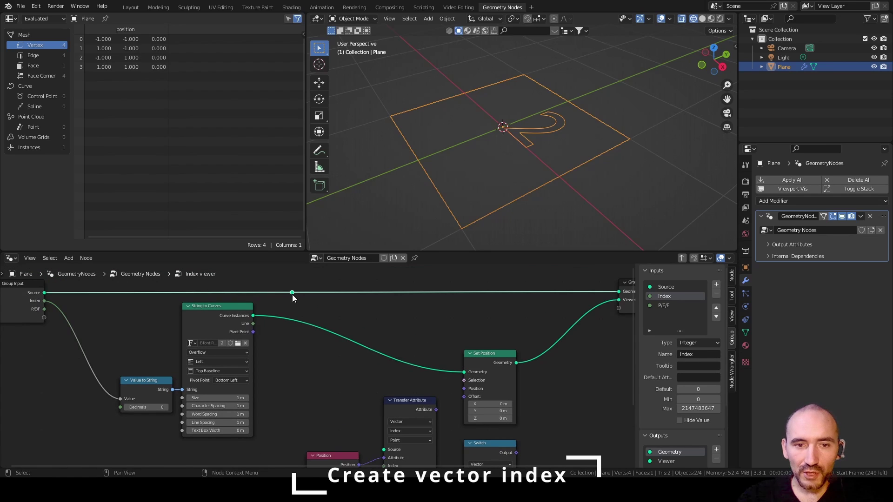
{"action": "left_click_drag", "start_coordinate": [292, 292], "coordinate": [390, 456]}
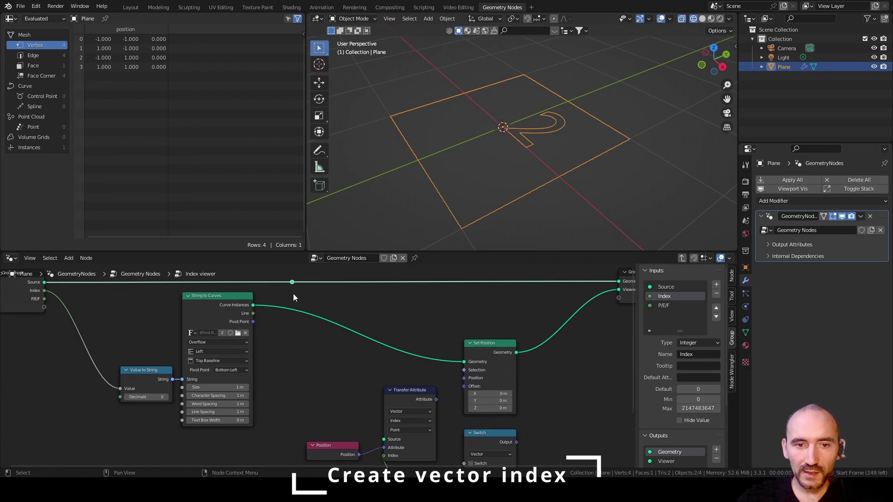
{"action": "left_click_drag", "start_coordinate": [292, 285], "coordinate": [384, 439]}
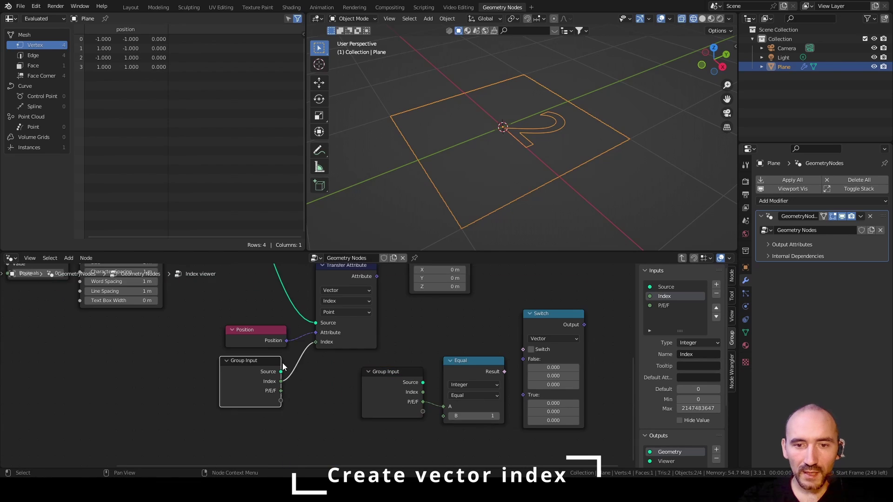
- Connect Transfer Attribute's Attribute output to the Switch node's True input
{"action": "middle_click_drag", "start_coordinate": [450, 311], "coordinate": [324, 351]}
{"action": "left_click", "coordinate": [324, 351]}
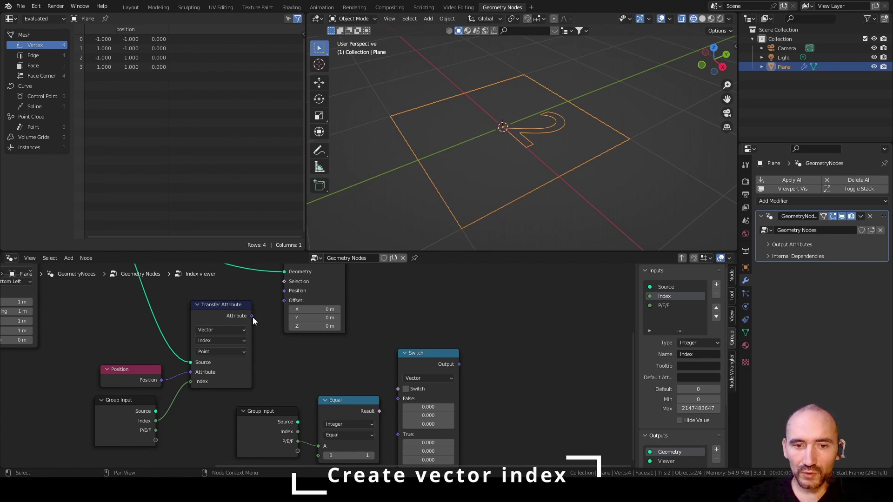
{"action": "left_click_drag", "start_coordinate": [251, 316], "coordinate": [398, 434]}
- Replace the Equal node's Group Input with P/E/F from the one beside Transfer Attribute, and feed Equal's result into the Switch condition
{"action": "middle_click_drag", "start_coordinate": [282, 412], "coordinate": [345, 348]}
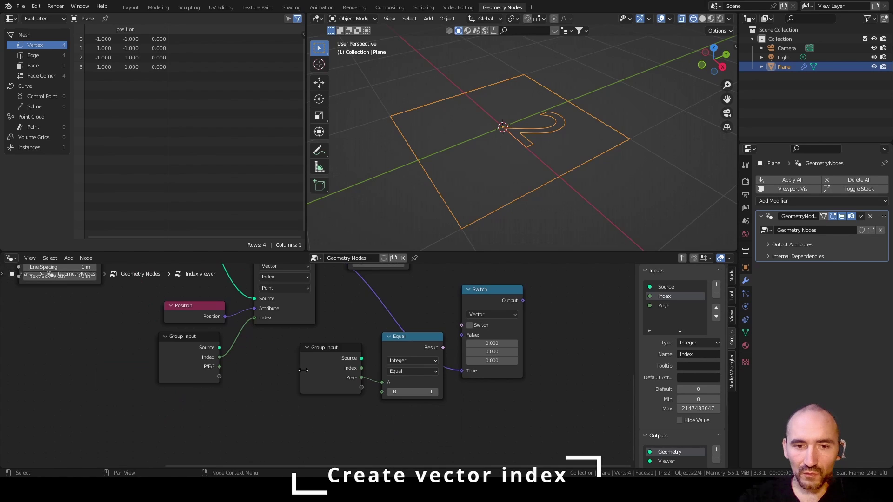
{"action": "left_click", "coordinate": [330, 370]}
{"action": "key", "text": "x"}
{"action": "left_click_drag", "start_coordinate": [219, 366], "coordinate": [383, 381]}
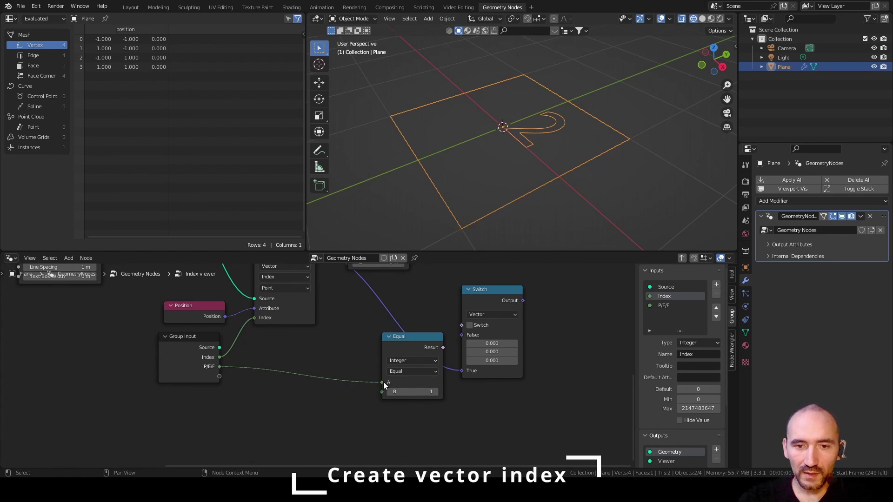
{"action": "left_click_drag", "start_coordinate": [400, 339], "coordinate": [347, 330]}
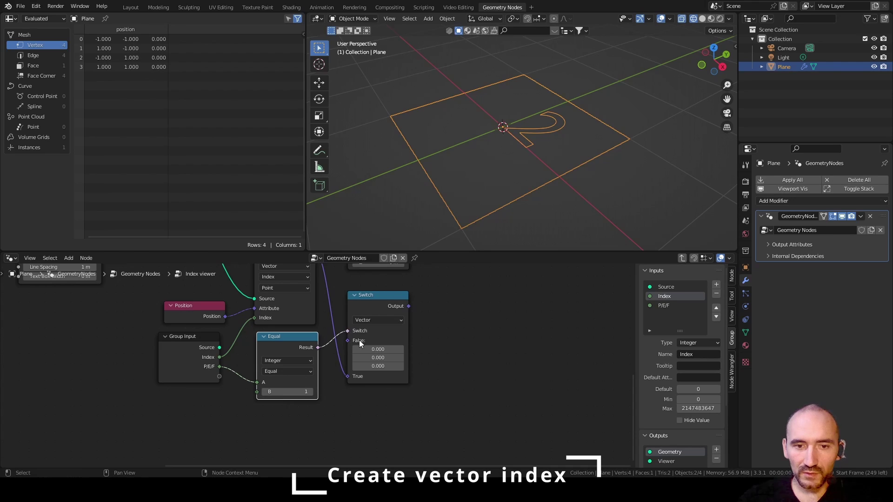
- Space out Set Position and Group Output, connect the Switch output to Set Position's Position input, and save the file
{"action": "left_click_drag", "start_coordinate": [354, 310], "coordinate": [390, 304]}
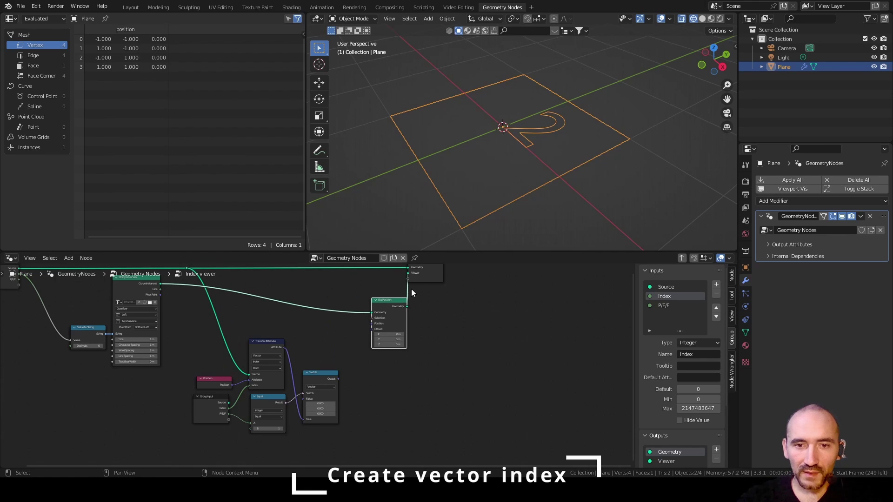
{"action": "left_click_drag", "start_coordinate": [421, 274], "coordinate": [532, 275]}
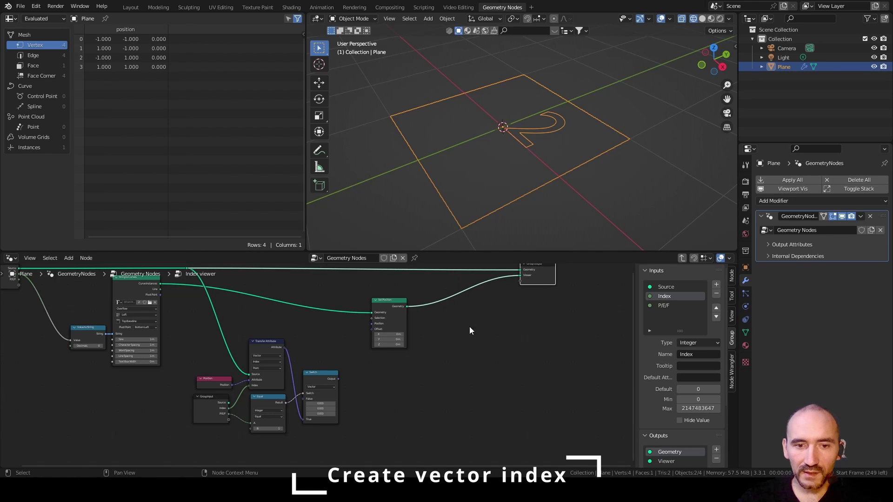
{"action": "scroll", "coordinate": [470, 326], "scroll_direction": "up", "scroll_amount": 7}
{"action": "scroll", "coordinate": [389, 387], "scroll_direction": "down", "scroll_amount": 1}
{"action": "middle_click_drag", "start_coordinate": [372, 386], "coordinate": [374, 407]}
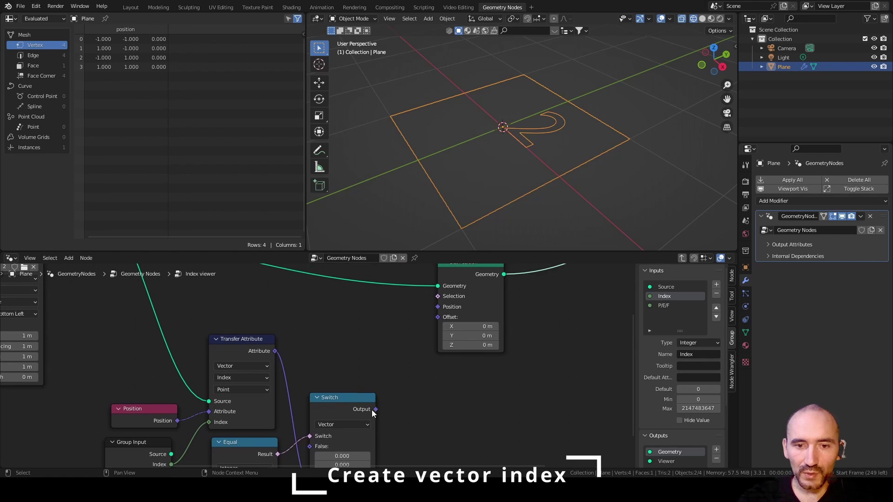
{"action": "left_click_drag", "start_coordinate": [375, 409], "coordinate": [436, 307]}
{"action": "key", "text": "ctrl+s"}
- Collapse the Switch node and duplicate the Position, Transfer Attribute and Equal nodes below the originals
{"action": "middle_click_drag", "start_coordinate": [154, 283], "coordinate": [432, 333]}
{"action": "scroll", "coordinate": [322, 304], "scroll_direction": "down", "scroll_amount": 1}
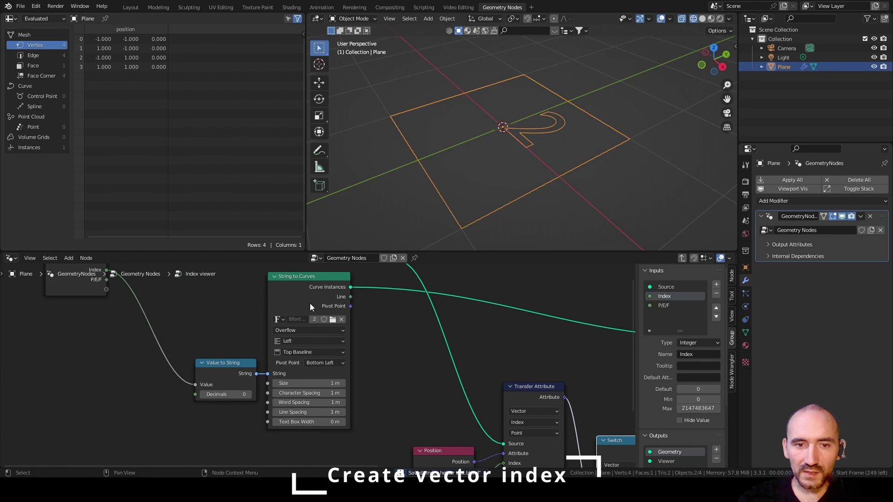
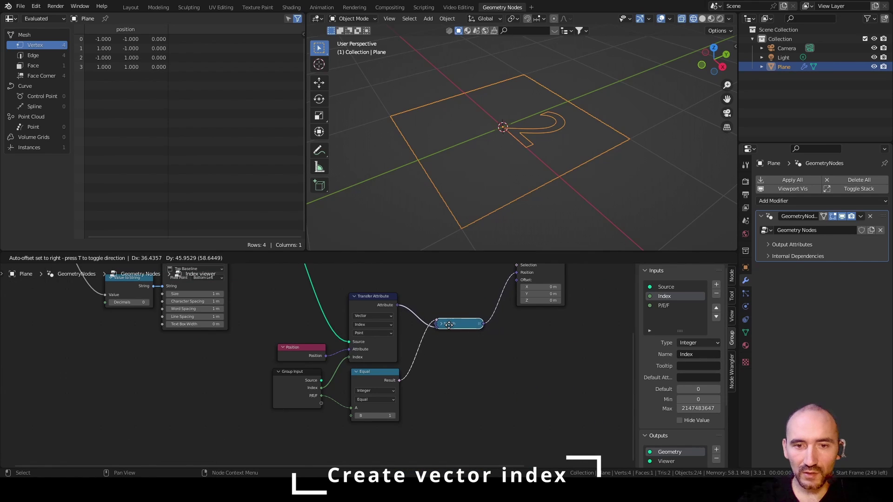
{"action": "middle_click_drag", "start_coordinate": [434, 363], "coordinate": [429, 312]}
{"action": "left_click_drag", "start_coordinate": [272, 270], "coordinate": [379, 362]}
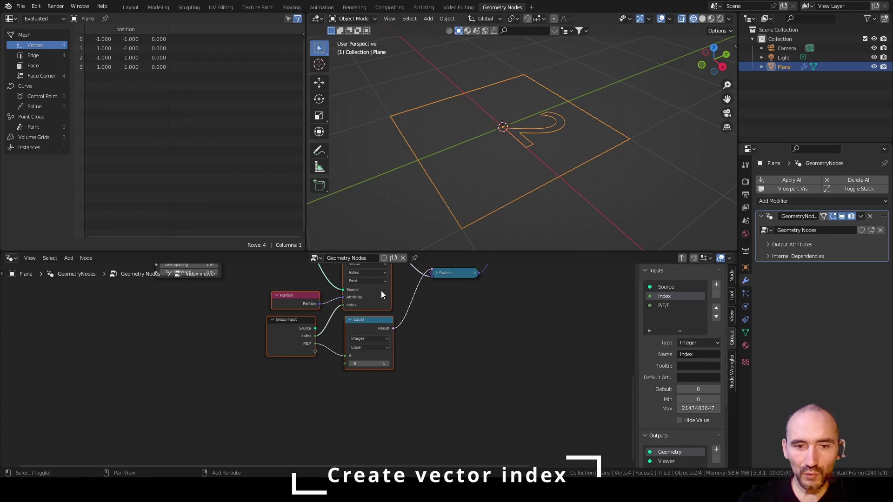
{"action": "key", "text": "shift+d"}
{"action": "left_click", "coordinate": [384, 428]}
- Move the lower Group Input away from the nodes and branch its Index link through a reroute to the duplicated Transfer Attribute's Index
{"action": "left_click", "coordinate": [285, 333]}
{"action": "left_click_drag", "start_coordinate": [284, 333], "coordinate": [179, 326]}
{"action": "middle_click_drag", "start_coordinate": [257, 317], "coordinate": [263, 286]}
{"action": "right_click_drag", "start_coordinate": [263, 285], "coordinate": [281, 300], "text": "shift"}
{"action": "left_click_drag", "start_coordinate": [270, 289], "coordinate": [358, 411]}
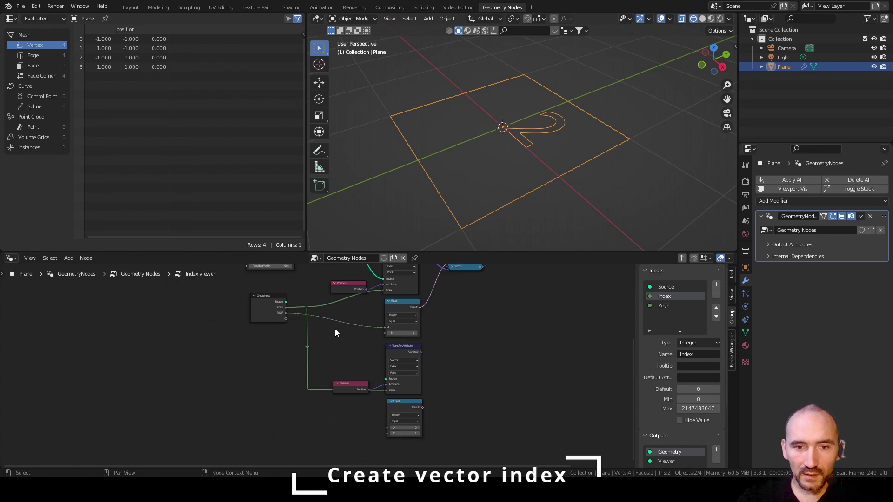
- Insert a reroute on the P/E/F link and branch it to the duplicated Equal node's A input
{"action": "scroll", "coordinate": [335, 329], "scroll_direction": "up", "scroll_amount": 1}
{"action": "right_click_drag", "start_coordinate": [341, 303], "coordinate": [317, 332], "text": "shift"}
{"action": "left_click_drag", "start_coordinate": [336, 306], "coordinate": [406, 444]}
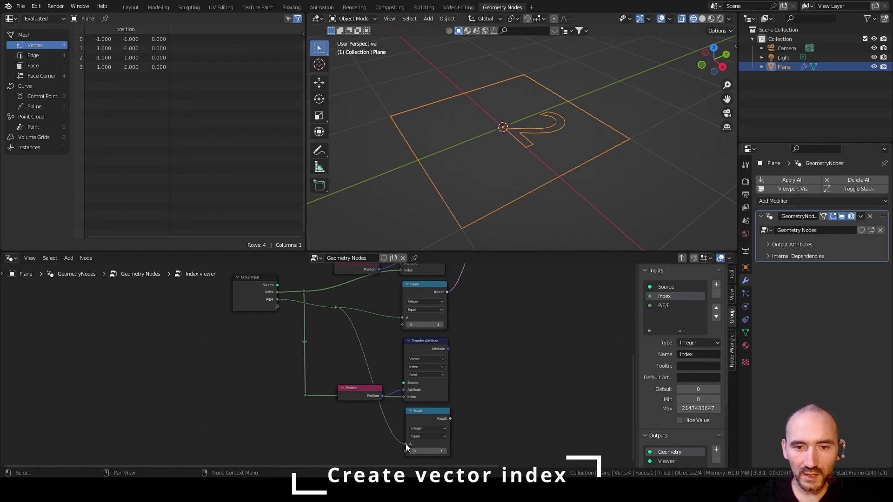
- Set the duplicated Equal node's B value to 2 and the duplicated Transfer Attribute's domain to Edge
{"action": "middle_click_drag", "start_coordinate": [428, 437], "coordinate": [386, 411]}
{"action": "scroll", "coordinate": [419, 384], "scroll_direction": "up", "scroll_amount": 5}
{"action": "left_click", "coordinate": [379, 443]}
{"action": "type", "text": "2"}
{"action": "key", "text": "Return"}
{"action": "left_click", "coordinate": [383, 330]}
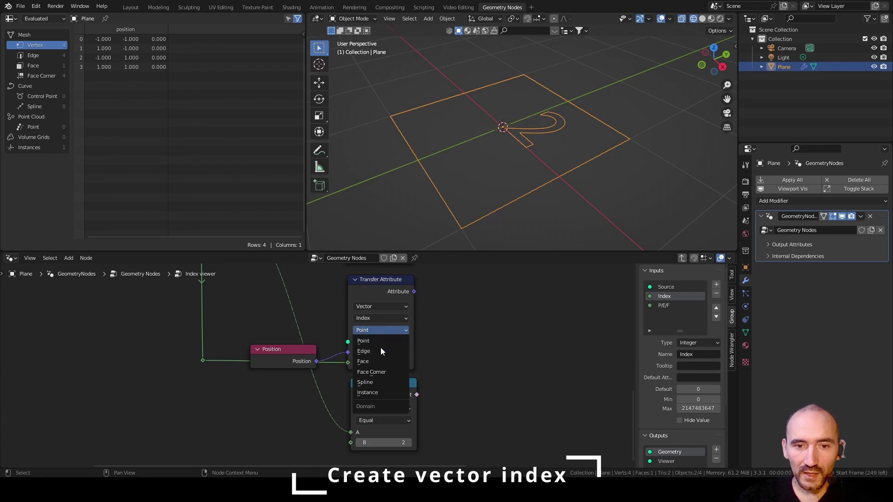
{"action": "left_click", "coordinate": [372, 351]}
- Branch the Source link through a reroute to the duplicated Transfer Attribute's Source input and tidy the surrounding links with reroutes
{"action": "scroll", "coordinate": [369, 346], "scroll_direction": "down", "scroll_amount": 3}
{"action": "middle_click_drag", "start_coordinate": [307, 275], "coordinate": [348, 370]}
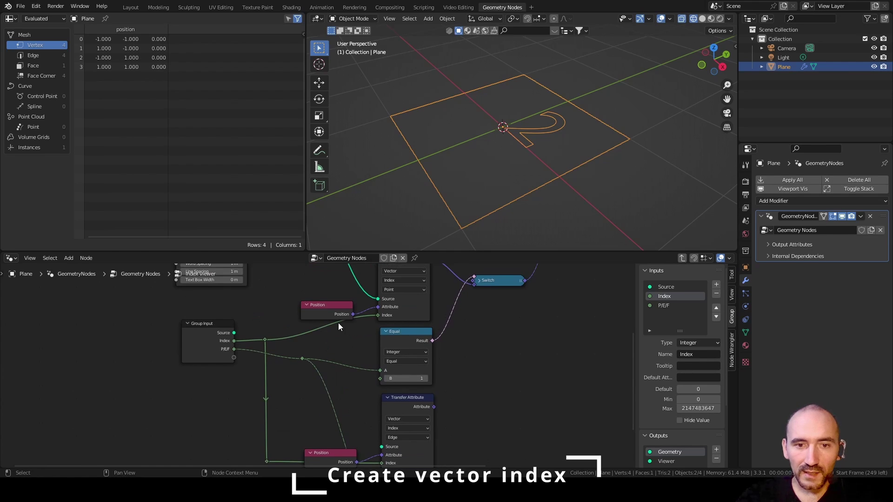
{"action": "scroll", "coordinate": [337, 325], "scroll_direction": "down", "scroll_amount": 2}
{"action": "right_click_drag", "start_coordinate": [358, 275], "coordinate": [329, 290], "text": "shift"}
{"action": "key", "text": "g"}
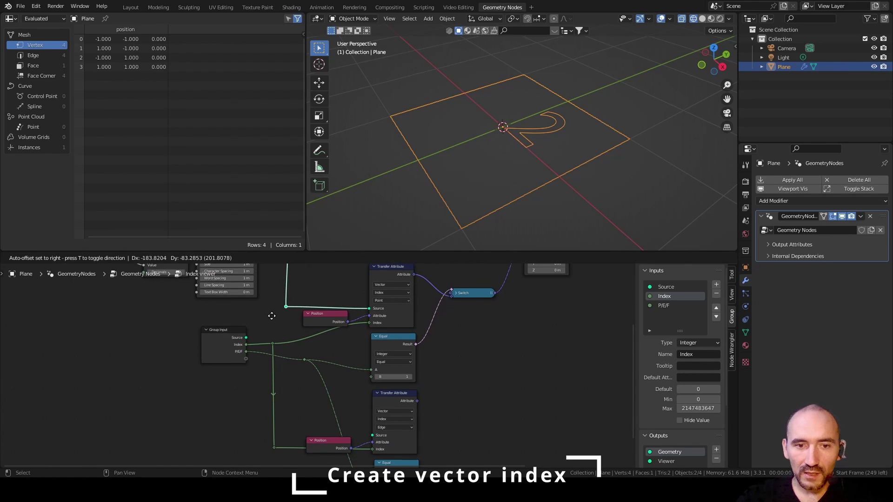
{"action": "left_click", "coordinate": [271, 315]}
{"action": "middle_click_drag", "start_coordinate": [278, 318], "coordinate": [286, 279]}
{"action": "left_click_drag", "start_coordinate": [294, 268], "coordinate": [379, 397]}
{"action": "right_click_drag", "start_coordinate": [356, 350], "coordinate": [343, 370], "text": "shift"}
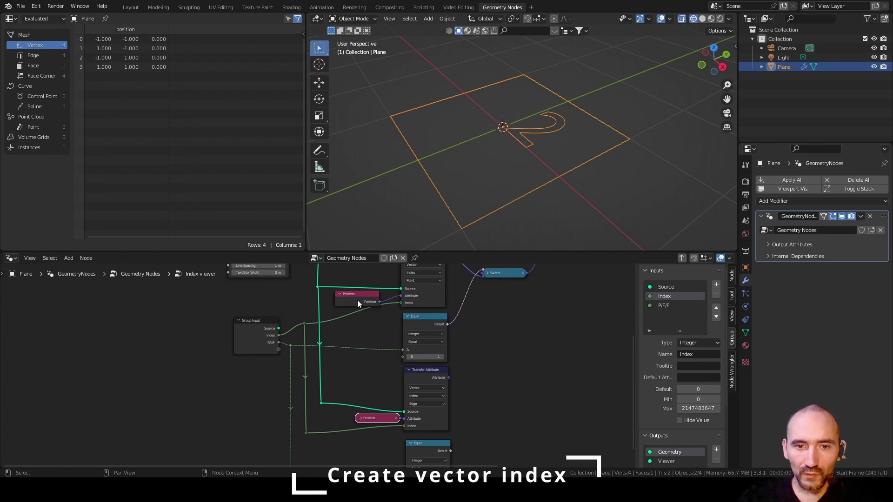
- Collapse the upper Position node and arrange it, the first Equal node and the lower Group Input compactly around the Point Transfer Attribute
{"action": "left_click", "coordinate": [358, 297]}
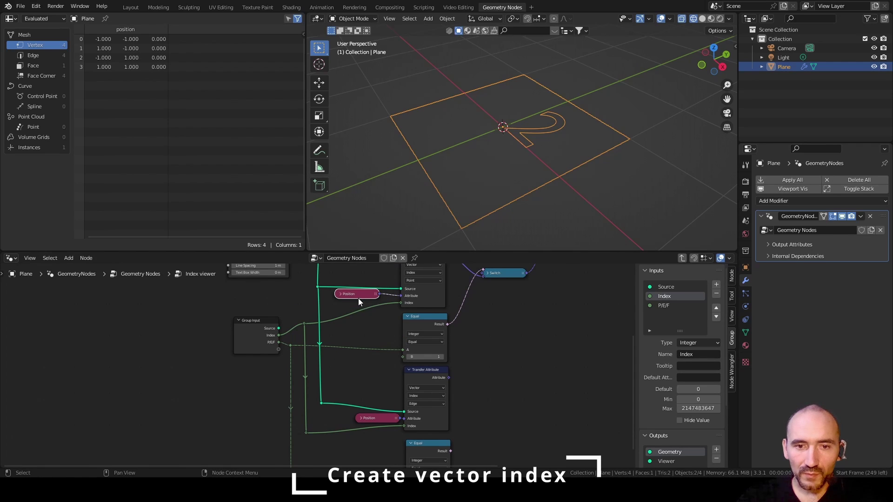
{"action": "left_click_drag", "start_coordinate": [357, 295], "coordinate": [372, 297]}
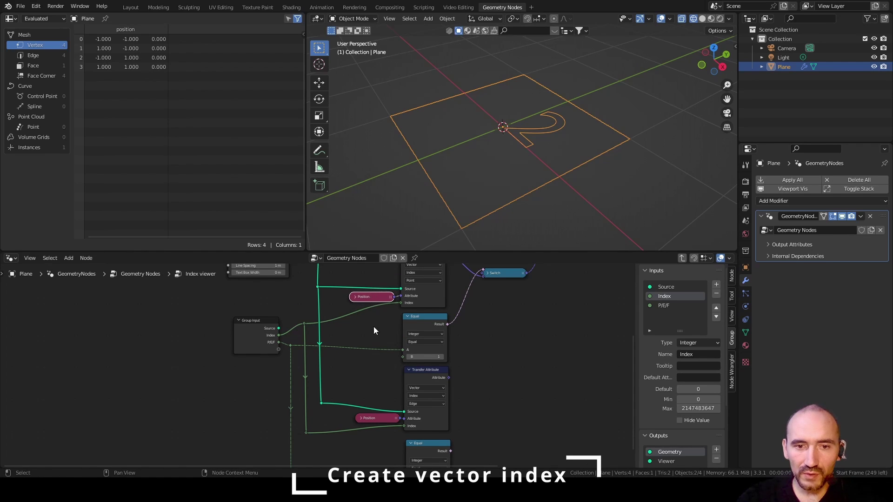
{"action": "middle_click_drag", "start_coordinate": [345, 346], "coordinate": [275, 401]}
{"action": "left_click_drag", "start_coordinate": [340, 383], "coordinate": [390, 351]}
{"action": "left_click_drag", "start_coordinate": [155, 365], "coordinate": [263, 418]}
{"action": "key", "text": "g"}
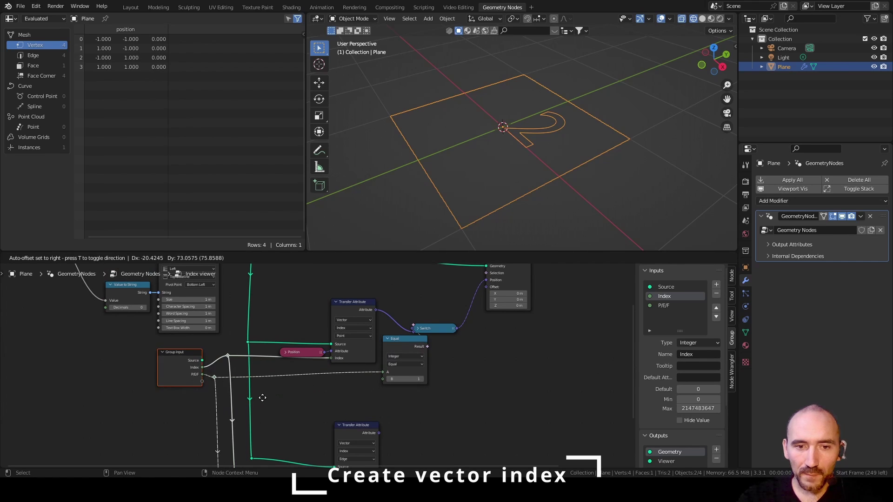
{"action": "left_click", "coordinate": [266, 402]}
- Move the Edge node set up beneath the Point set, placing its Equal node beside its Transfer Attribute and realigning the reroutes
{"action": "middle_click_drag", "start_coordinate": [287, 419], "coordinate": [283, 305]}
{"action": "scroll", "coordinate": [283, 305], "scroll_direction": "up", "scroll_amount": 2}
{"action": "left_click_drag", "start_coordinate": [170, 304], "coordinate": [444, 457]}
{"action": "key", "text": "g"}
{"action": "left_click", "coordinate": [445, 407]}
{"action": "middle_click_drag", "start_coordinate": [444, 408], "coordinate": [411, 458]}
{"action": "left_click_drag", "start_coordinate": [331, 402], "coordinate": [387, 354]}
{"action": "left_click_drag", "start_coordinate": [170, 434], "coordinate": [173, 395]}
- Duplicate the Switch for the Edge set, link Equal and Transfer Attribute into it, and link its output to the first Switch's False input
{"action": "middle_click_drag", "start_coordinate": [494, 309], "coordinate": [404, 364]}
{"action": "left_click_drag", "start_coordinate": [347, 316], "coordinate": [398, 321]}
{"action": "key", "text": "shift+d"}
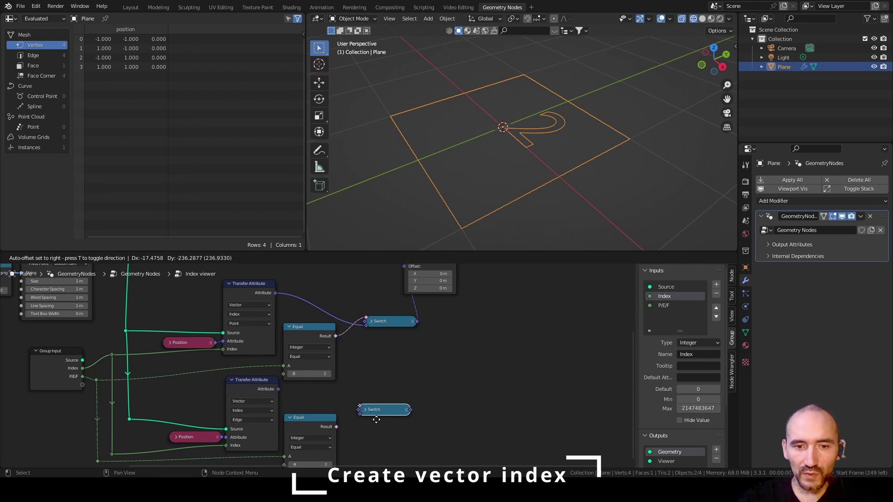
{"action": "left_click", "coordinate": [380, 413]}
{"action": "middle_click_drag", "start_coordinate": [380, 414], "coordinate": [389, 376]}
{"action": "scroll", "coordinate": [323, 389], "scroll_direction": "up", "scroll_amount": 2}
{"action": "left_click_drag", "start_coordinate": [353, 390], "coordinate": [384, 362]}
{"action": "left_click_drag", "start_coordinate": [285, 348], "coordinate": [385, 375]}
{"action": "left_click_drag", "start_coordinate": [444, 363], "coordinate": [389, 312]}
- Duplicate the Edge set's Transfer Attribute, Position, Equal, Switch and reroutes, and place the copy directly below
{"action": "middle_click_drag", "start_coordinate": [167, 410], "coordinate": [221, 334]}
{"action": "scroll", "coordinate": [221, 334], "scroll_direction": "down", "scroll_amount": 2}
{"action": "left_click_drag", "start_coordinate": [157, 329], "coordinate": [484, 400]}
{"action": "key", "text": "shift+d"}
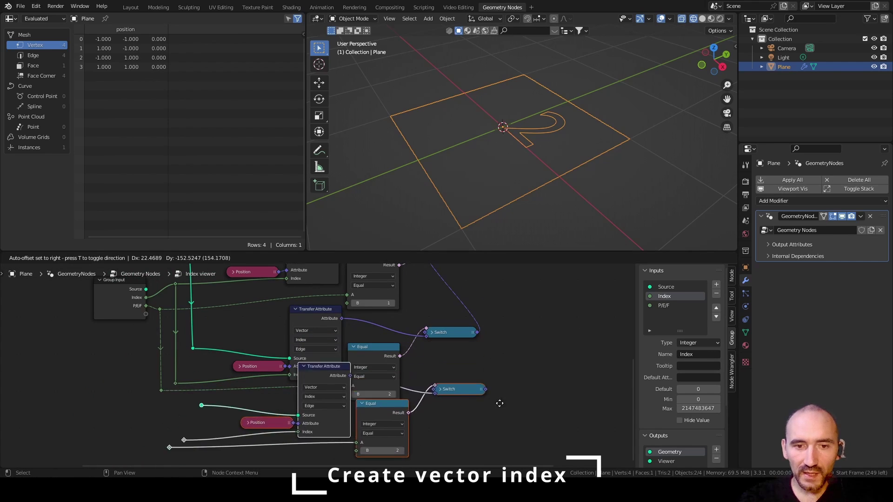
{"action": "left_click", "coordinate": [487, 429]}
- Extend the Source, Index and P/E/F links from the Edge set's reroutes to the matching reroutes of the new copy
{"action": "left_click", "coordinate": [203, 353]}
{"action": "middle_click_drag", "start_coordinate": [202, 349], "coordinate": [213, 305]}
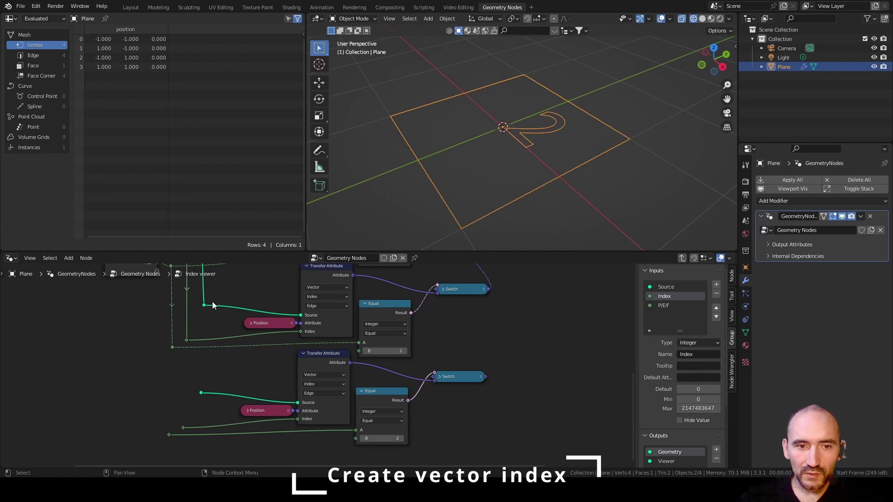
{"action": "left_click_drag", "start_coordinate": [204, 306], "coordinate": [201, 393]}
{"action": "left_click_drag", "start_coordinate": [187, 339], "coordinate": [183, 426]}
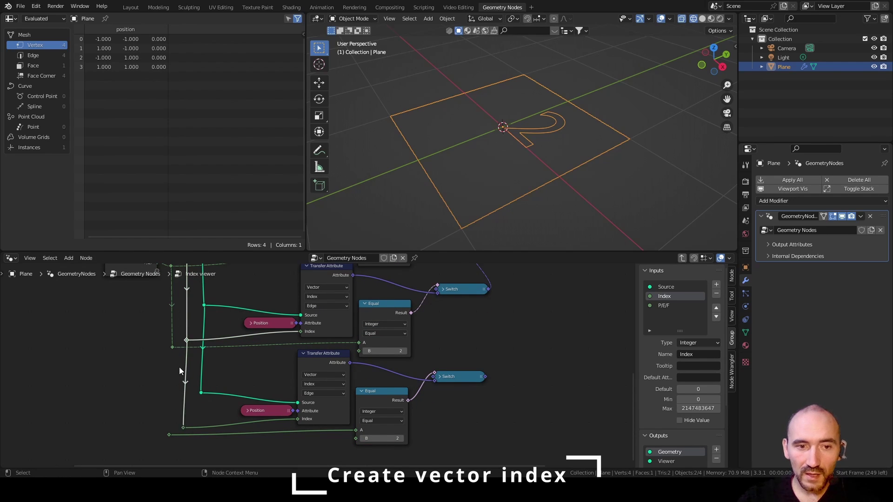
{"action": "left_click_drag", "start_coordinate": [172, 349], "coordinate": [169, 435]}
- Set the lowest Equal node's B value to 3 and the lowest Transfer Attribute's domain to Face
{"action": "left_click", "coordinate": [385, 438]}
{"action": "type", "text": "3"}
{"action": "key", "text": "Return"}
{"action": "left_click", "coordinate": [324, 393]}
{"action": "left_click", "coordinate": [322, 412]}
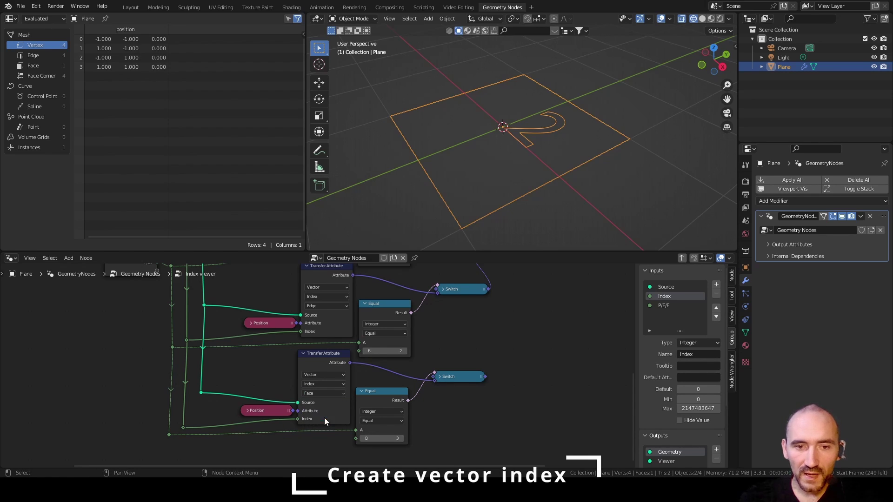
- Link the third Switch's output to the second Switch's False input and move the Set Position node farther from the Switch nodes
{"action": "middle_click_drag", "start_coordinate": [484, 341], "coordinate": [397, 382]}
{"action": "scroll", "coordinate": [401, 409], "scroll_direction": "up", "scroll_amount": 3}
{"action": "left_click_drag", "start_coordinate": [419, 430], "coordinate": [357, 321]}
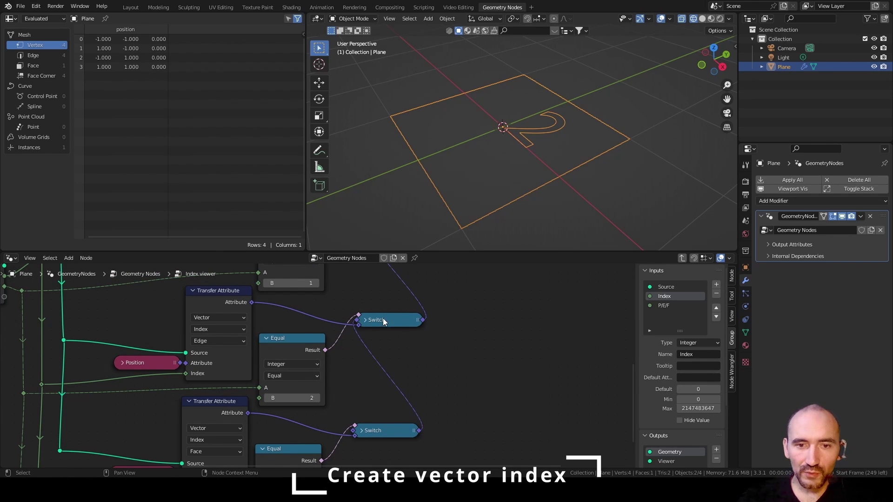
{"action": "scroll", "coordinate": [388, 320], "scroll_direction": "down", "scroll_amount": 4}
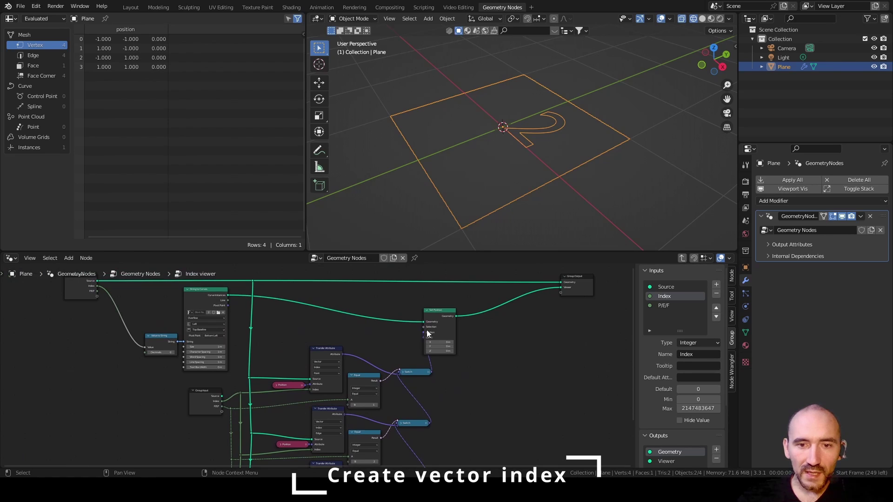
{"action": "left_click_drag", "start_coordinate": [441, 311], "coordinate": [486, 290]}
{"action": "scroll", "coordinate": [356, 355], "scroll_direction": "up", "scroll_amount": 3}
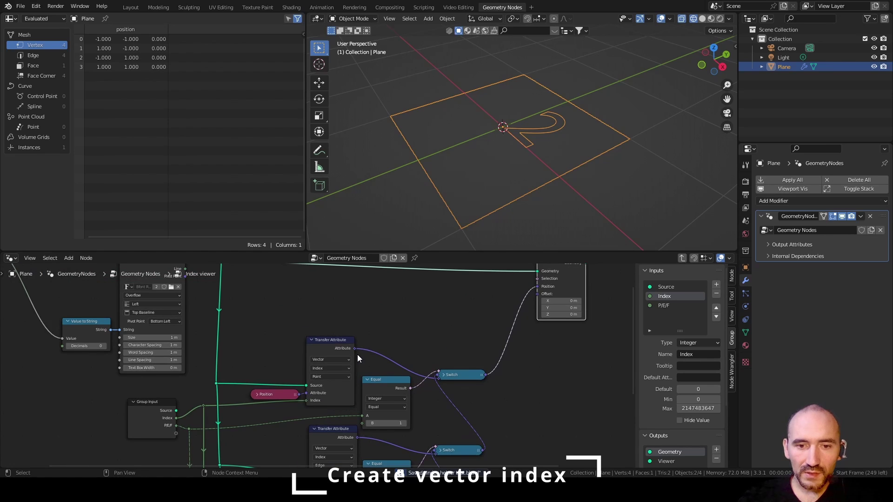
{"action": "scroll", "coordinate": [327, 364], "scroll_direction": "left", "scroll_amount": 5, "text": "ctrl"}
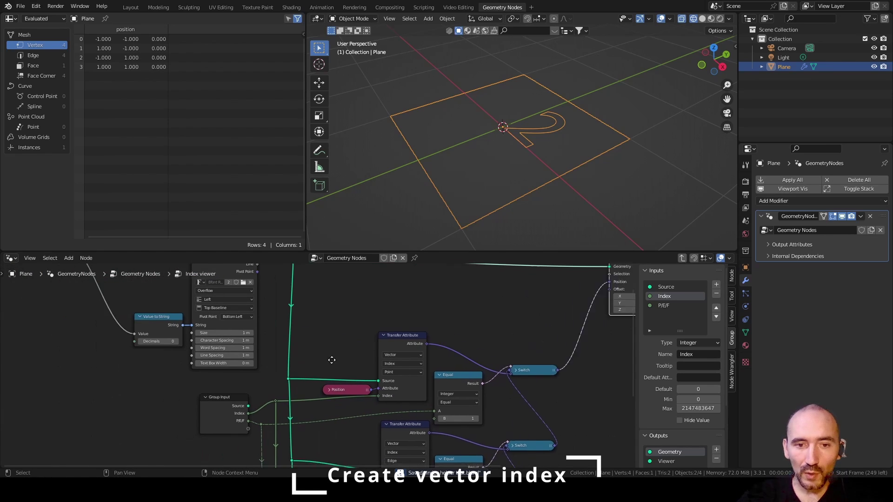
- Leave the Index viewer group and set its node's P/E/F value to 1 and Index to 3
{"action": "key", "text": "Tab"}
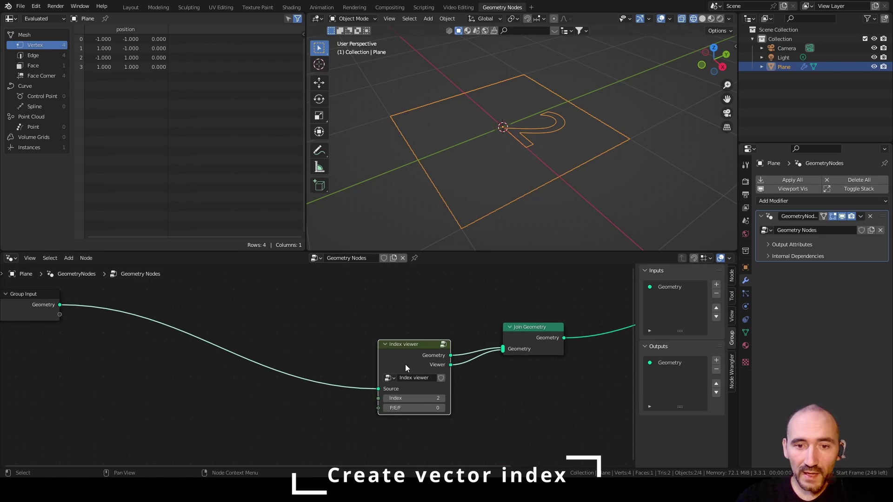
{"action": "left_click", "coordinate": [442, 407]}
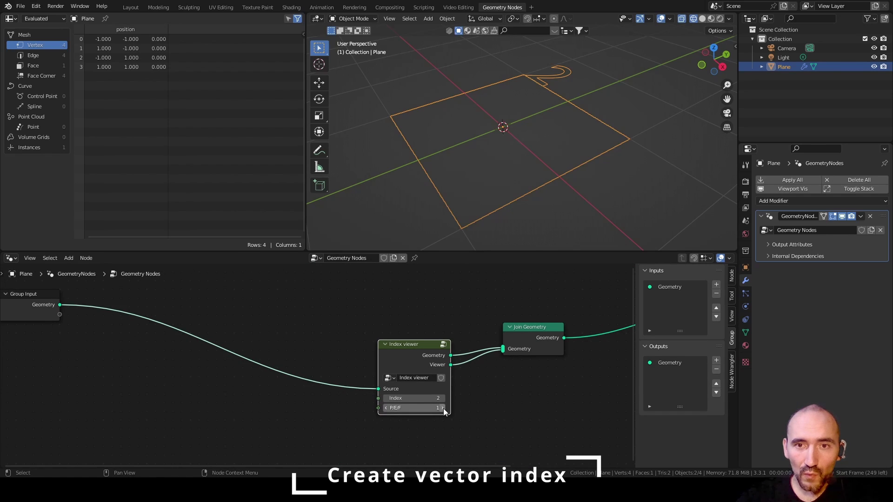
{"action": "left_click_drag", "start_coordinate": [414, 398], "coordinate": [456, 398]}
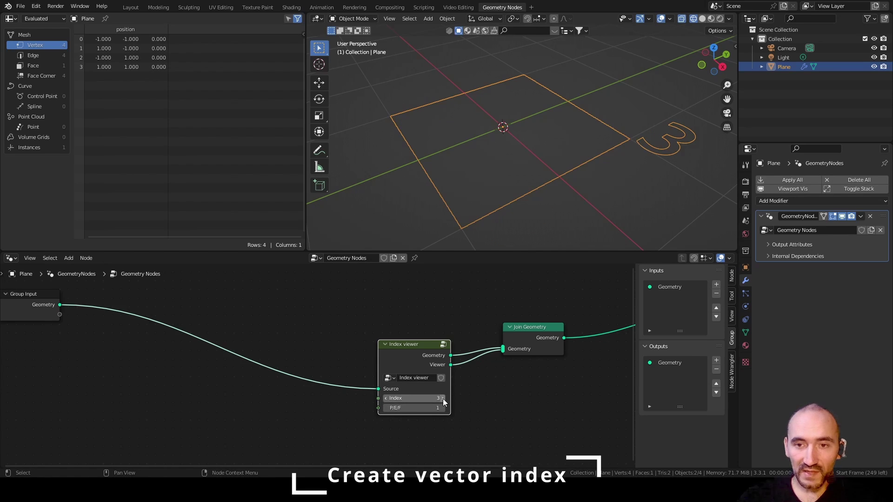
- Raise the Index viewer's Index step by step to 8 to test values beyond the plane's last vertex
{"action": "left_click", "coordinate": [443, 398]}
{"action": "left_click", "coordinate": [443, 398]}
{"action": "left_click", "coordinate": [443, 398]}
{"action": "left_click", "coordinate": [443, 398]}
{"action": "left_click", "coordinate": [443, 398]}
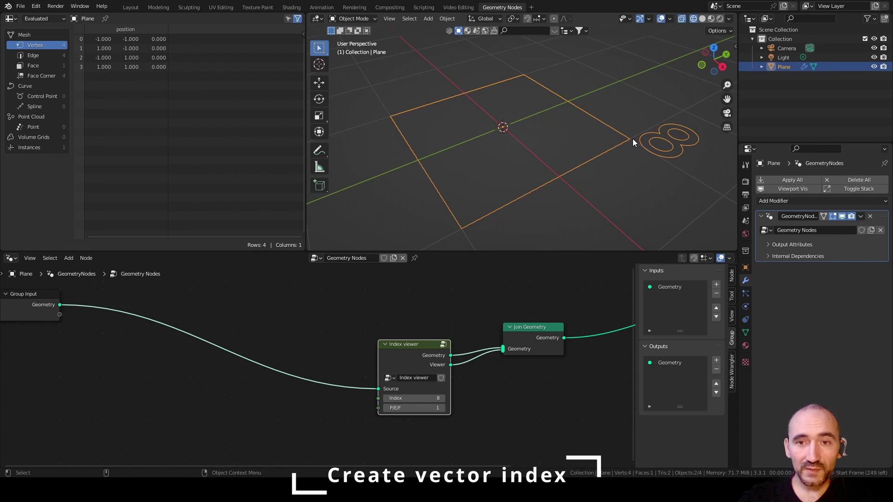
- Reset the Index to 0, set P/E/F to 2, and step the Index up to 3 to test the edge positions
{"action": "key", "text": "BackSpace"}
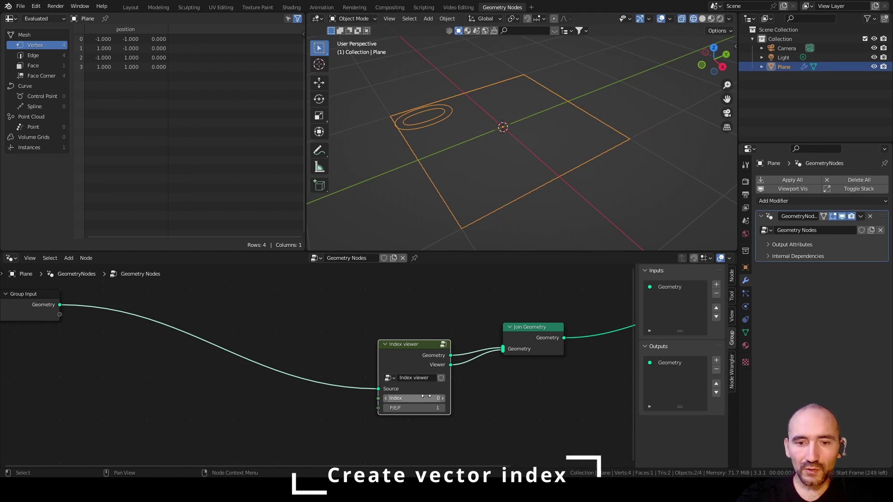
{"action": "left_click", "coordinate": [445, 409]}
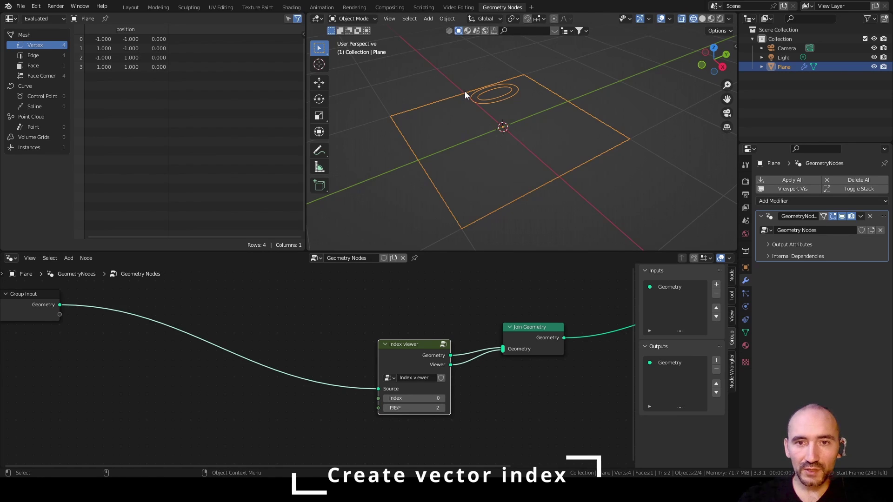
{"action": "left_click", "coordinate": [444, 400]}
{"action": "left_click", "coordinate": [445, 400]}
{"action": "left_click", "coordinate": [444, 400]}
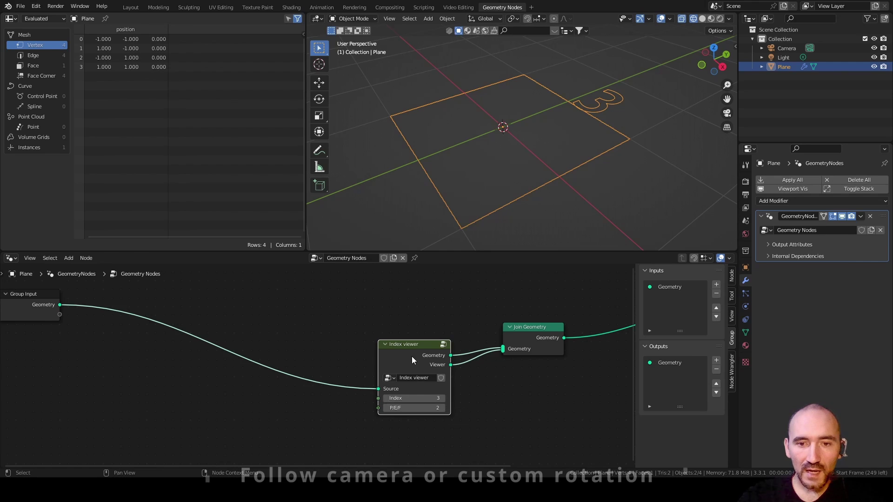
- Enter the Index viewer group and add a Boolean group input named "Follow camera" below Source
{"action": "key", "text": "Tab"}
{"action": "scroll", "coordinate": [495, 160], "scroll_direction": "down", "scroll_amount": 3}
{"action": "middle_click_drag", "start_coordinate": [495, 160], "coordinate": [607, 146]}
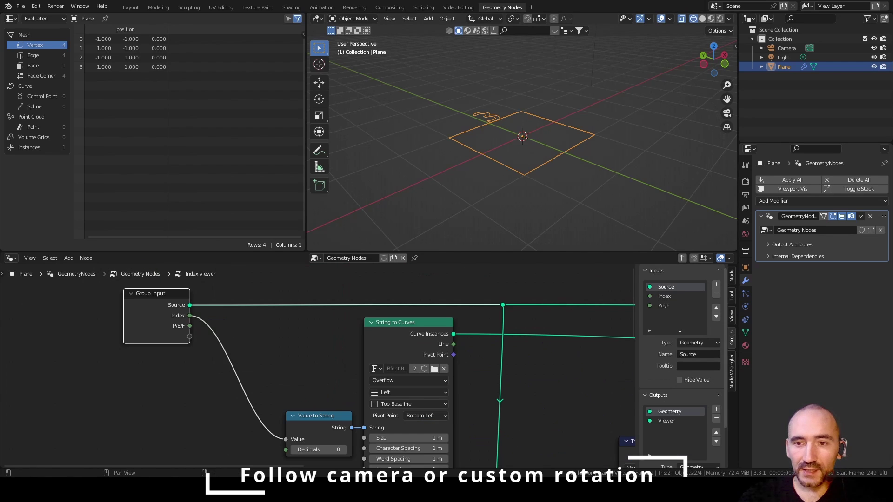
{"action": "left_click", "coordinate": [699, 343]}
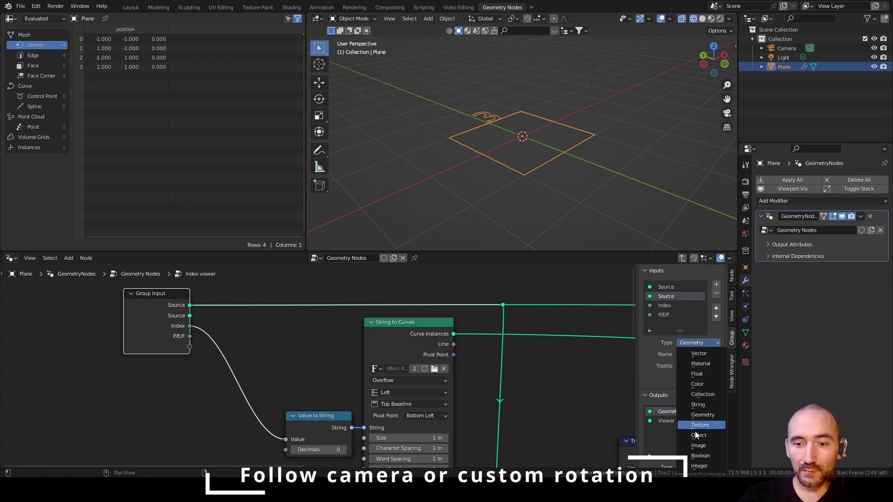
{"action": "left_click", "coordinate": [700, 455]}
{"action": "left_click", "coordinate": [693, 355]}
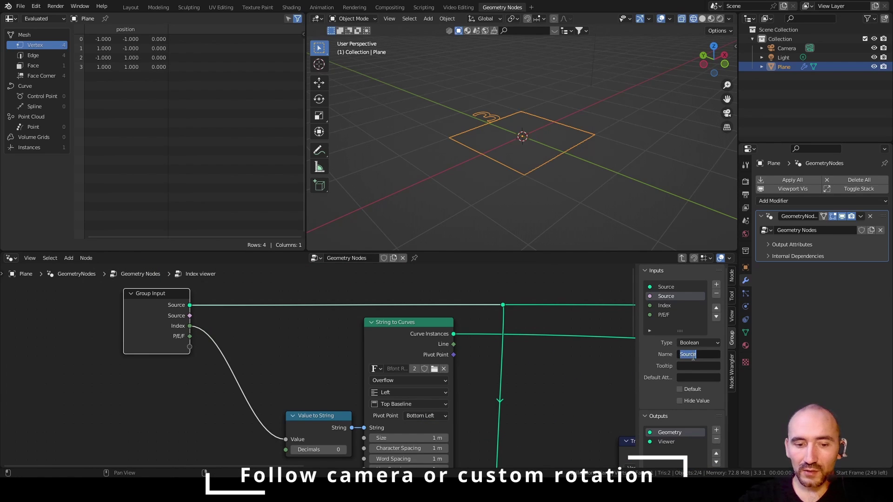
{"action": "type", "text": "Fo"}
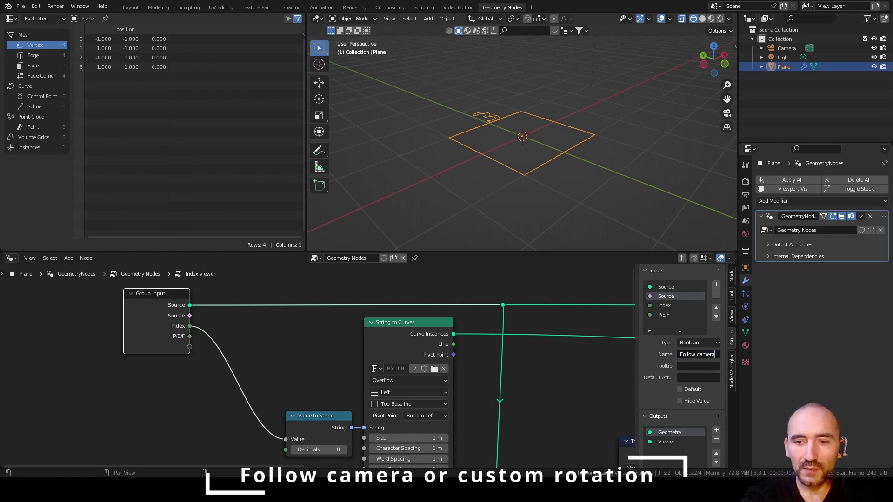
{"action": "type", "text": "llow camera"}
{"action": "key", "text": "Return"}
- Add an Object group input named "Camera" with the scene's Camera object as its default
{"action": "left_click", "coordinate": [716, 284]}
{"action": "left_click", "coordinate": [699, 343]}
{"action": "left_click", "coordinate": [704, 437]}
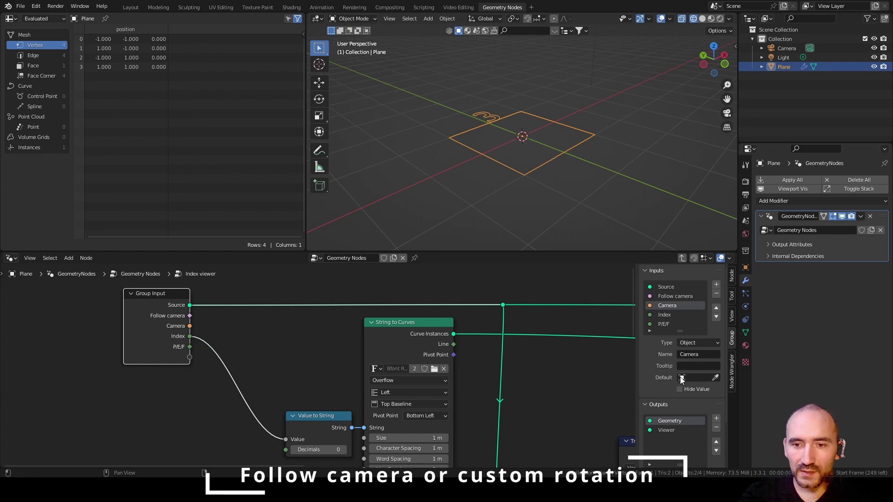
{"action": "left_click", "coordinate": [679, 377]}
{"action": "left_click", "coordinate": [695, 284]}
- Switch the 3D viewport from wireframe to solid shading to inspect the plane and its index text
{"action": "scroll", "coordinate": [267, 372], "scroll_direction": "down", "scroll_amount": 4}
{"action": "middle_click_drag", "start_coordinate": [458, 350], "coordinate": [381, 347]}
{"action": "scroll", "coordinate": [381, 348], "scroll_direction": "up", "scroll_amount": 3}
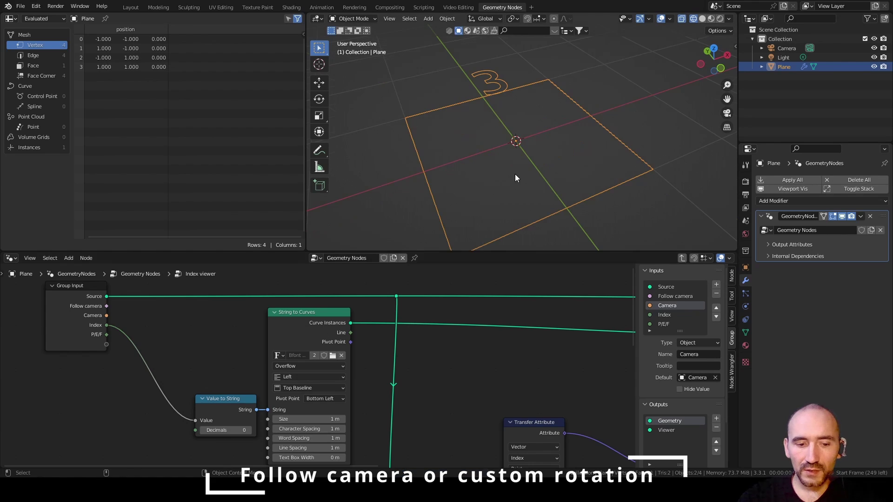
{"action": "key", "text": "shift+z"}
{"action": "mouse_move", "coordinate": [515, 174]}
{"action": "middle_mouse_down"}
{"action": "mouse_move", "coordinate": [516, 158]}
{"action": "mouse_move", "coordinate": [456, 93]}
{"action": "mouse_move", "coordinate": [490, 96]}
{"action": "middle_mouse_up"}
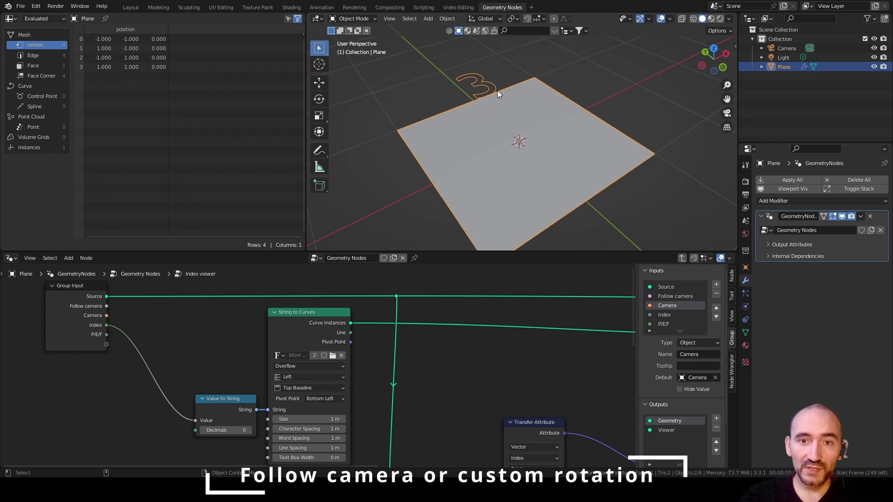
- Insert a Fill Curve node set to N-gons on the String to Curves output link
{"action": "key", "text": "F3"}
{"action": "type", "text": "fill"}
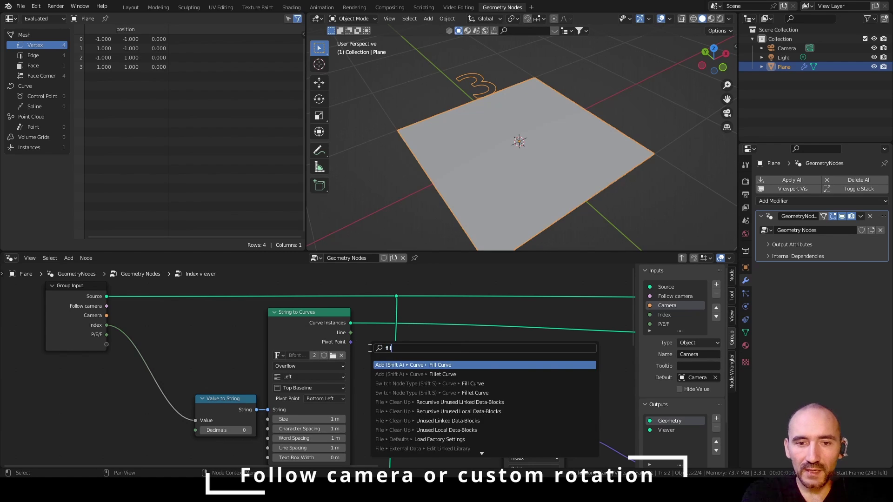
{"action": "key", "text": "Return"}
{"action": "left_click", "coordinate": [413, 316]}
{"action": "left_click", "coordinate": [460, 345]}
{"action": "left_click_drag", "start_coordinate": [442, 320], "coordinate": [391, 318]}
- Insert a Transform geometry node on the link after Fill Curve
{"action": "scroll", "coordinate": [419, 340], "scroll_direction": "down", "scroll_amount": 1}
{"action": "key", "text": "F3"}
{"action": "type", "text": "transfo"}
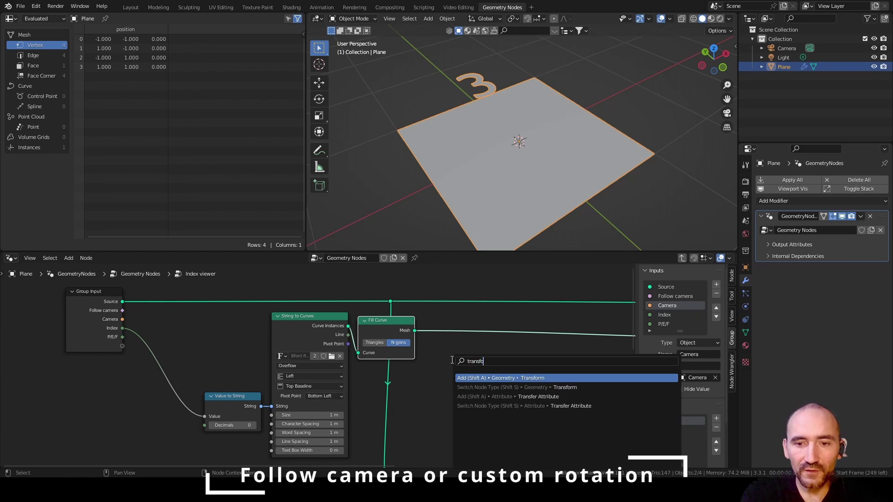
{"action": "key", "text": "Return"}
{"action": "left_click", "coordinate": [430, 317]}
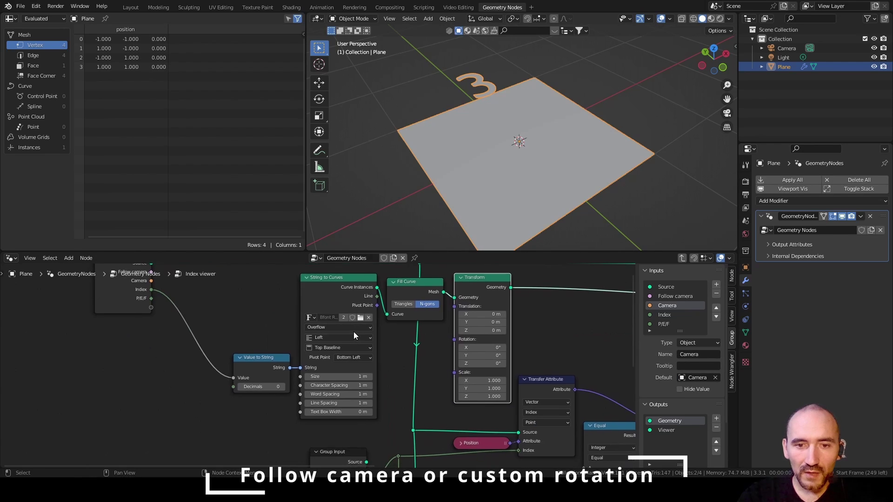
- Add a Vector group input named "Custom rotation" below Camera
{"action": "scroll", "coordinate": [307, 333], "scroll_direction": "down", "scroll_amount": 1}
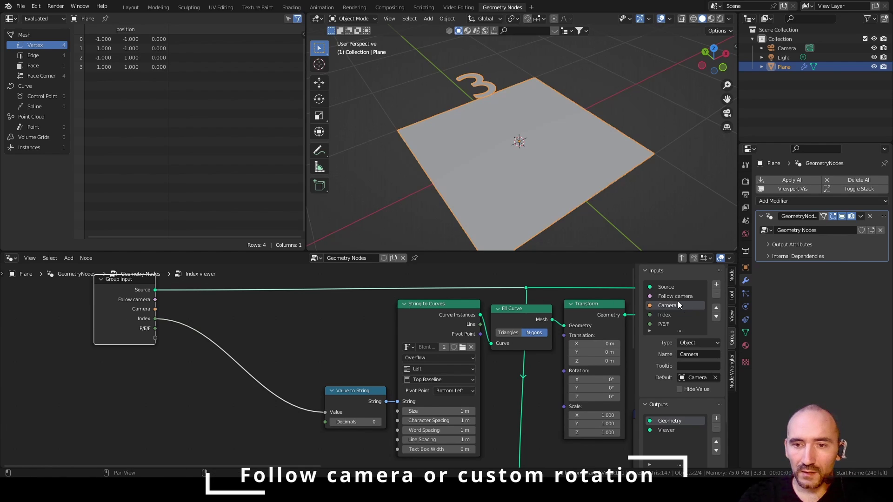
{"action": "left_click", "coordinate": [716, 284]}
{"action": "left_click", "coordinate": [702, 343]}
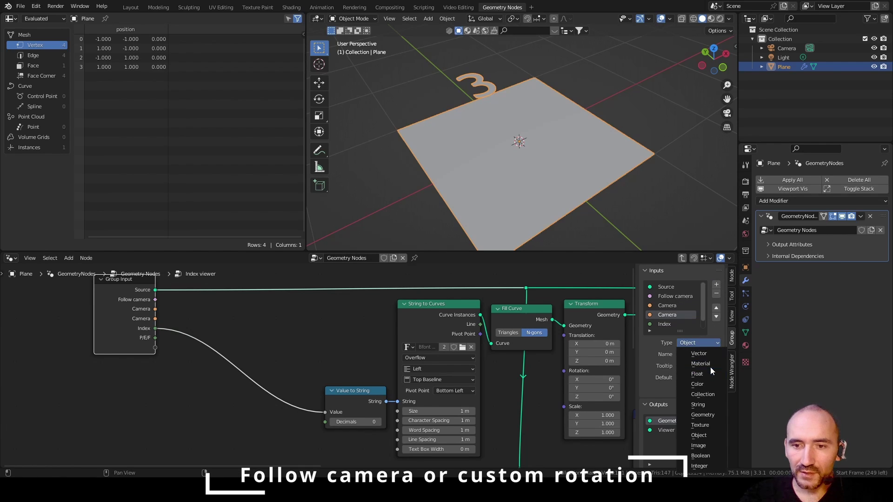
{"action": "left_click", "coordinate": [708, 354]}
{"action": "left_click", "coordinate": [707, 355]}
{"action": "type", "text": "Custom rotation"}
{"action": "key", "text": "Return"}
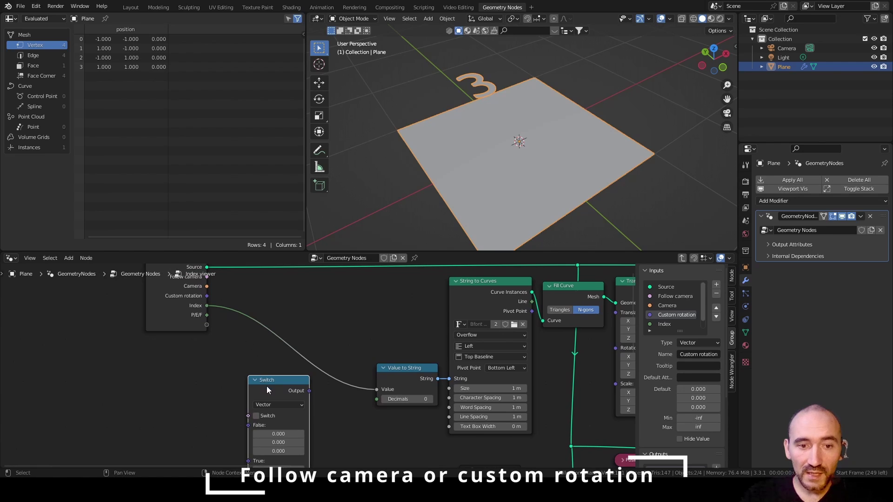
- Place a Vector Switch node below the upper Group Input and link Follow camera to its Switch input
{"action": "left_click", "coordinate": [294, 388]}
{"action": "left_click", "coordinate": [289, 412]}
{"action": "left_click", "coordinate": [285, 412]}
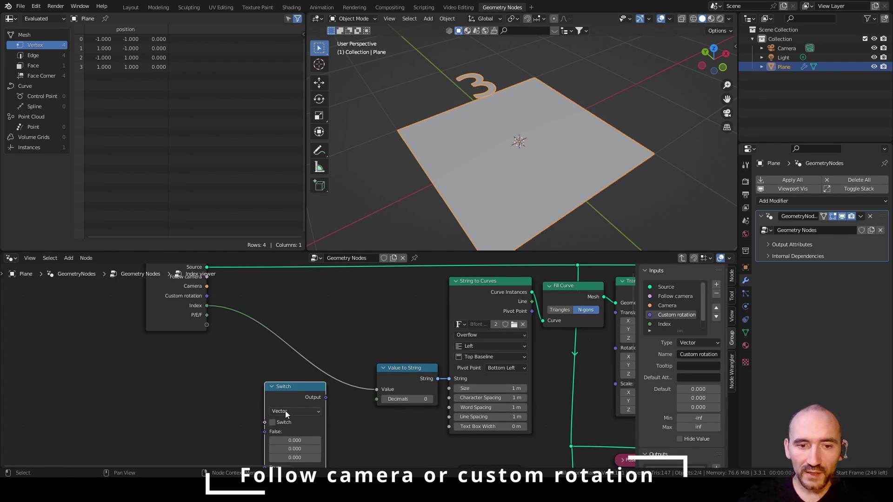
{"action": "scroll", "coordinate": [211, 325], "scroll_direction": "down", "scroll_amount": 1}
{"action": "middle_click_drag", "start_coordinate": [209, 332], "coordinate": [244, 305]}
{"action": "left_click_drag", "start_coordinate": [248, 281], "coordinate": [293, 408]}
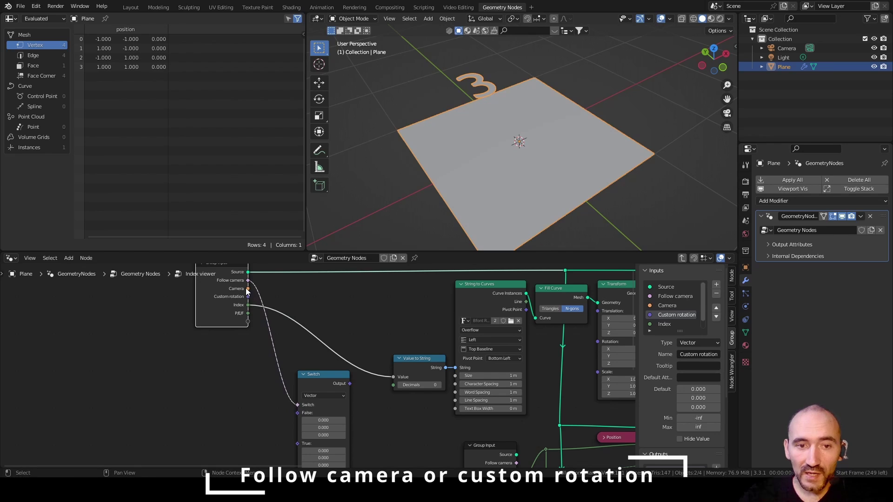
- Add an Object Info node before the Switch and link the Group Input's Camera to its Object input
{"action": "left_click", "coordinate": [211, 396]}
{"action": "key", "text": "F3"}
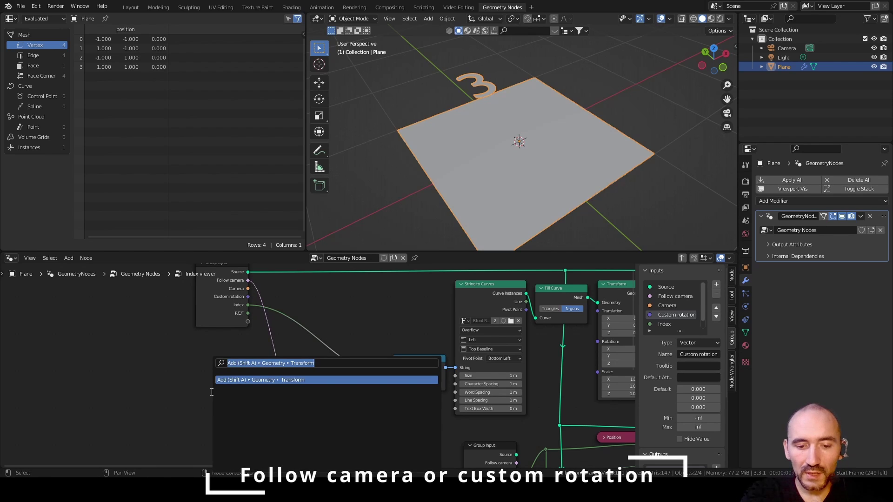
{"action": "type", "text": "objec"}
{"action": "key", "text": "Down"}
{"action": "key", "text": "Return"}
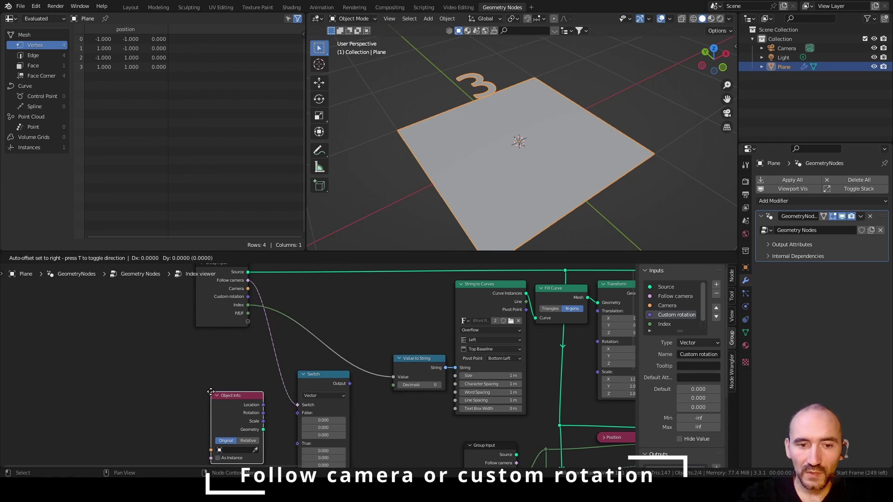
{"action": "left_click", "coordinate": [212, 392]}
{"action": "left_click_drag", "start_coordinate": [218, 296], "coordinate": [213, 451]}
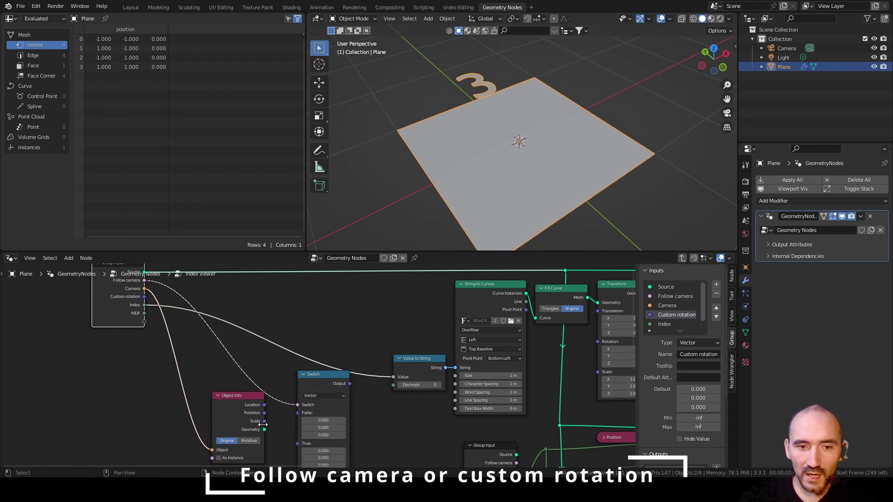
- Link Object Info's Rotation to the Switch's True input and the Group Input's Custom rotation to its False input
{"action": "scroll", "coordinate": [263, 425], "scroll_direction": "up", "scroll_amount": 2}
{"action": "left_click_drag", "start_coordinate": [256, 384], "coordinate": [306, 428]}
{"action": "scroll", "coordinate": [332, 373], "scroll_direction": "down", "scroll_amount": 1}
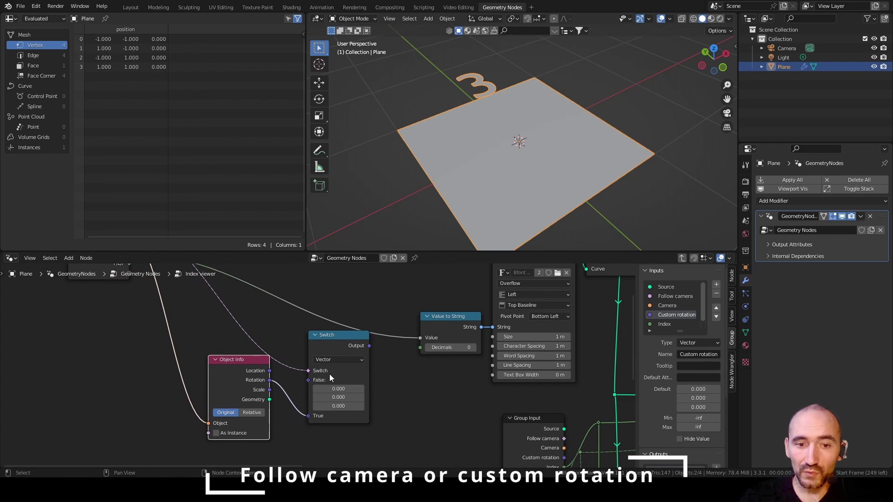
{"action": "middle_click_drag", "start_coordinate": [279, 334], "coordinate": [322, 367]}
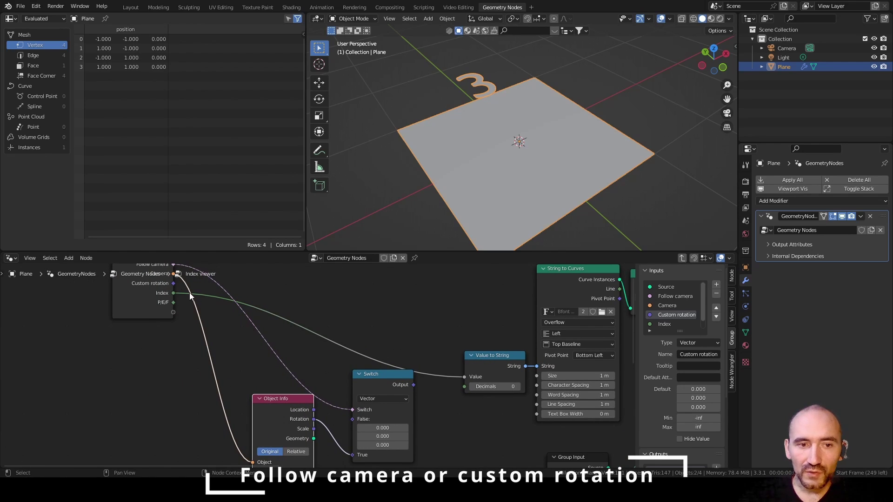
{"action": "left_click_drag", "start_coordinate": [174, 283], "coordinate": [352, 419]}
- Link the Switch's Output to the Transform node's Rotation and tidy its incoming Group Input links with reroutes
{"action": "middle_click_drag", "start_coordinate": [396, 417], "coordinate": [223, 419]}
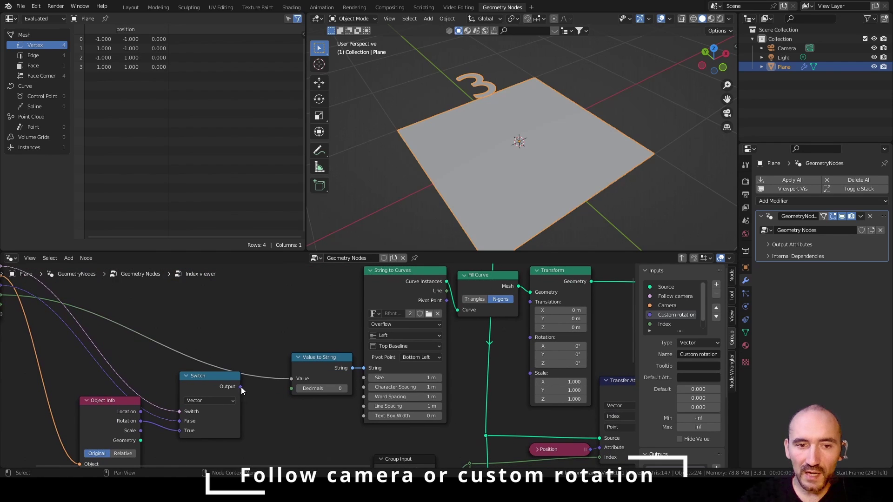
{"action": "left_click_drag", "start_coordinate": [240, 387], "coordinate": [530, 338]}
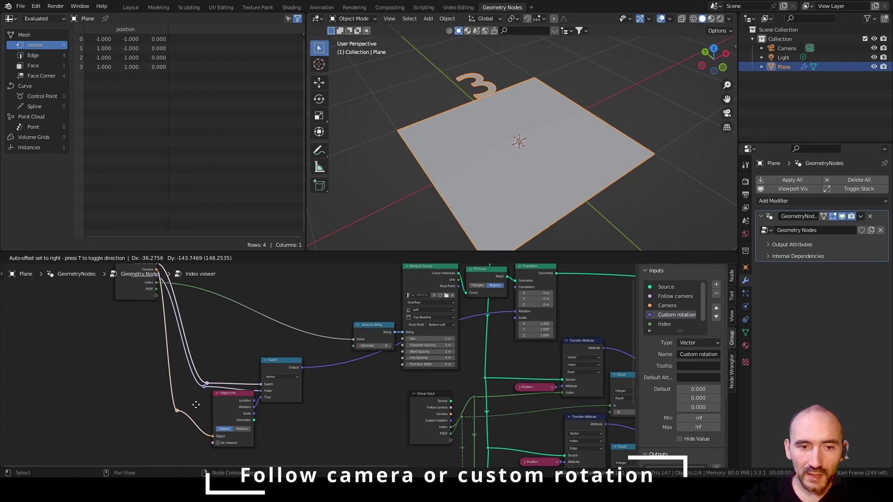
{"action": "left_click", "coordinate": [196, 408]}
{"action": "scroll", "coordinate": [196, 411], "scroll_direction": "up", "scroll_amount": 2}
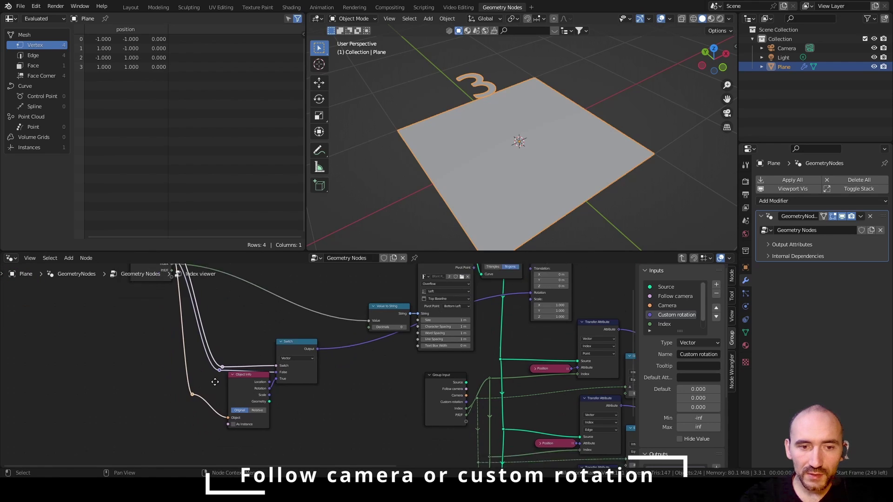
{"action": "mouse_move", "coordinate": [228, 365]}
{"action": "left_mouse_down"}
{"action": "mouse_move", "coordinate": [224, 375]}
{"action": "mouse_move", "coordinate": [230, 368]}
{"action": "left_mouse_up"}
- Frame the Object Info and Switch nodes together and label the frame "Rotation camera"
{"action": "left_click", "coordinate": [150, 382]}
{"action": "left_click_drag", "start_coordinate": [140, 292], "coordinate": [361, 439]}
{"action": "key", "text": "ctrl+j"}
{"action": "key", "text": "F2"}
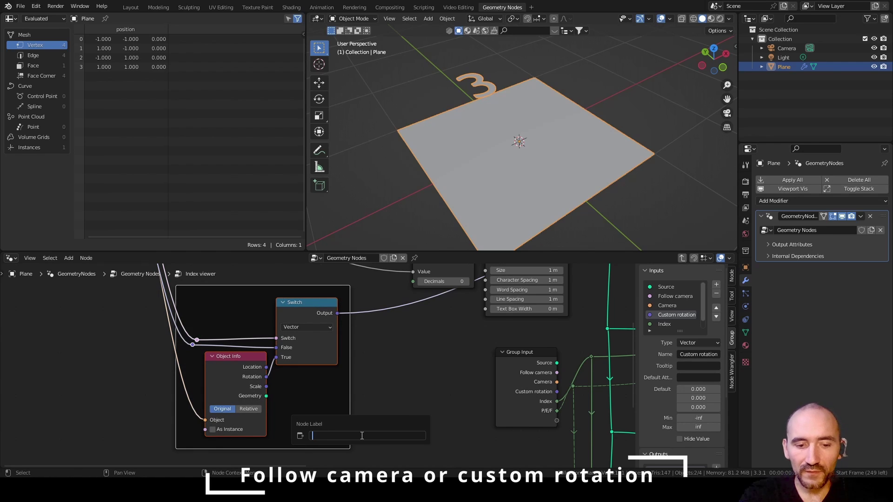
{"action": "type", "text": "Rotation camera"}
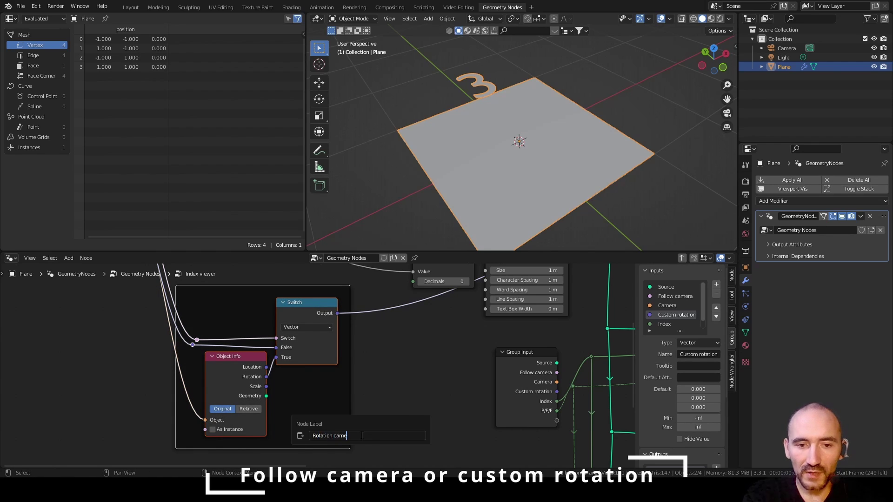
{"action": "key", "text": "Return"}
- Frame the Value to String, String to Curves, Fill Curve and Transform nodes and label the frame "Text creation"
{"action": "key", "text": "ctrl+j"}
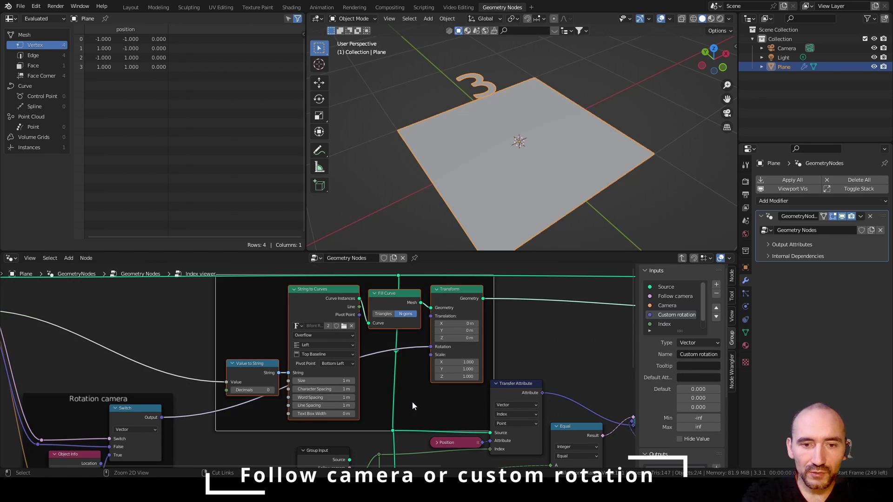
{"action": "key", "text": "F2"}
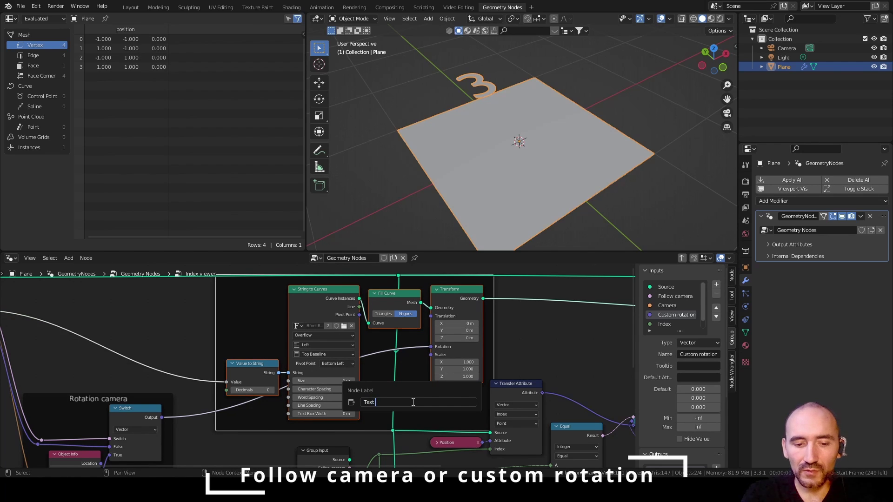
- Return to the parent node tree, assign Camera to the Index viewer node's camera input and enable Follow camera
{"action": "scroll", "coordinate": [392, 359], "scroll_direction": "up", "scroll_amount": 5}
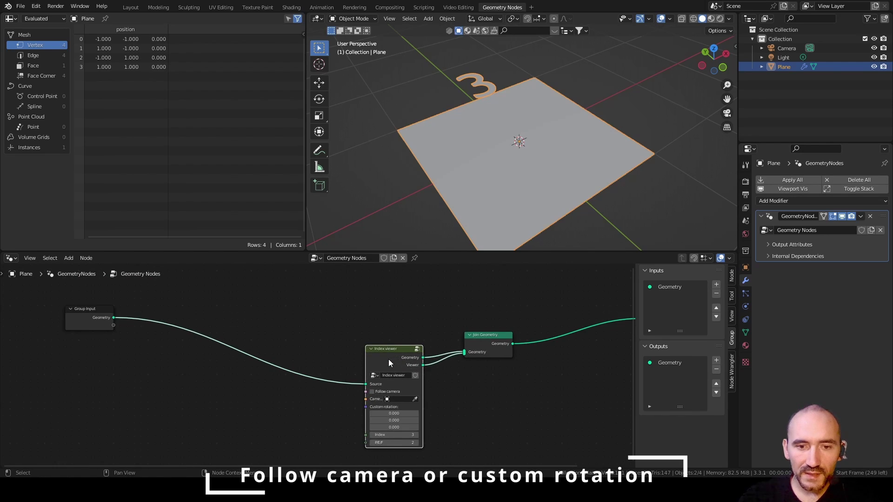
{"action": "left_click", "coordinate": [409, 408]}
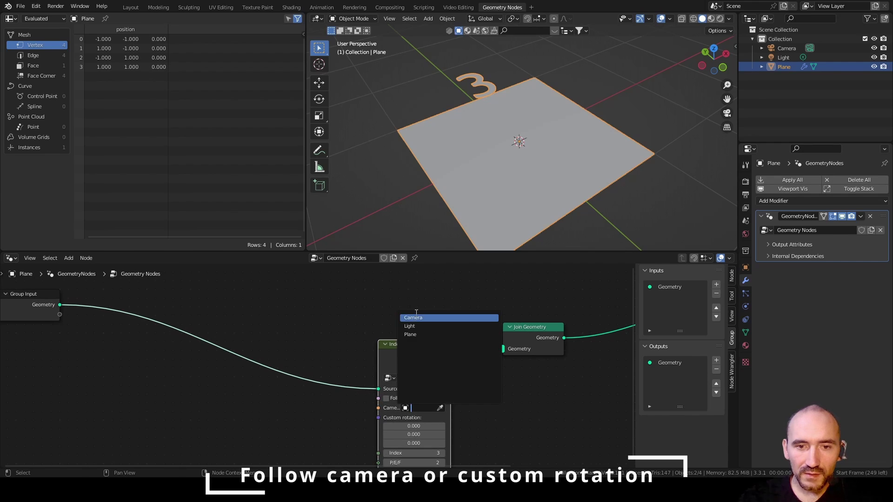
{"action": "left_click", "coordinate": [418, 316]}
{"action": "left_click", "coordinate": [387, 398]}
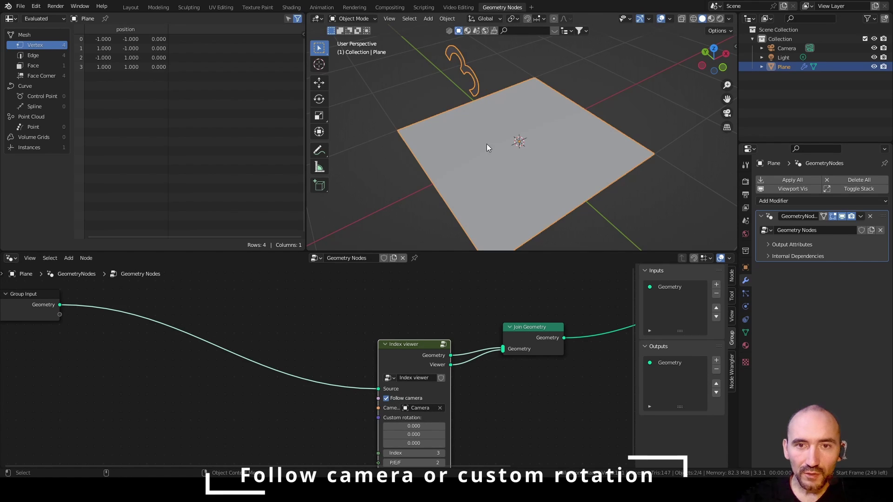
- Switch the viewport to camera view, lock the camera to the view and orbit it to a lower angle around the plane
{"action": "scroll", "coordinate": [492, 137], "scroll_direction": "down", "scroll_amount": 3}
{"action": "middle_click_drag", "start_coordinate": [492, 137], "coordinate": [458, 120]}
{"action": "middle_click_drag", "start_coordinate": [539, 123], "coordinate": [506, 122]}
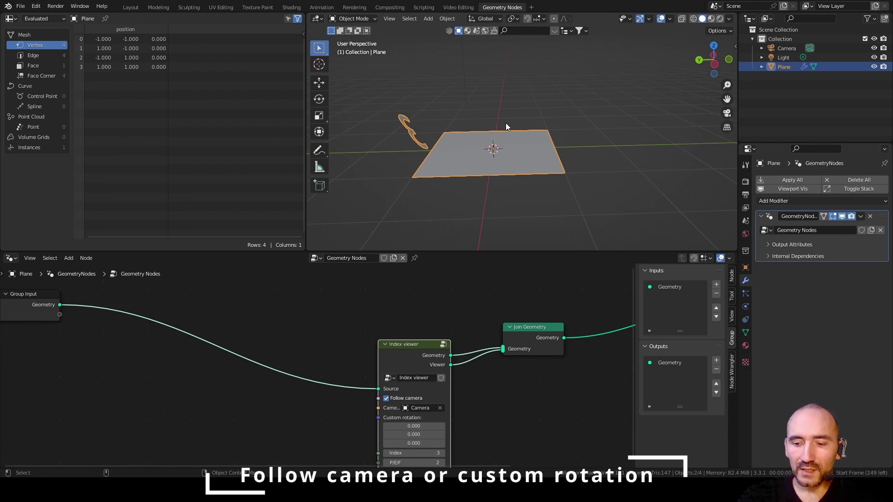
{"action": "key", "text": "KP_0"}
{"action": "key", "text": "n"}
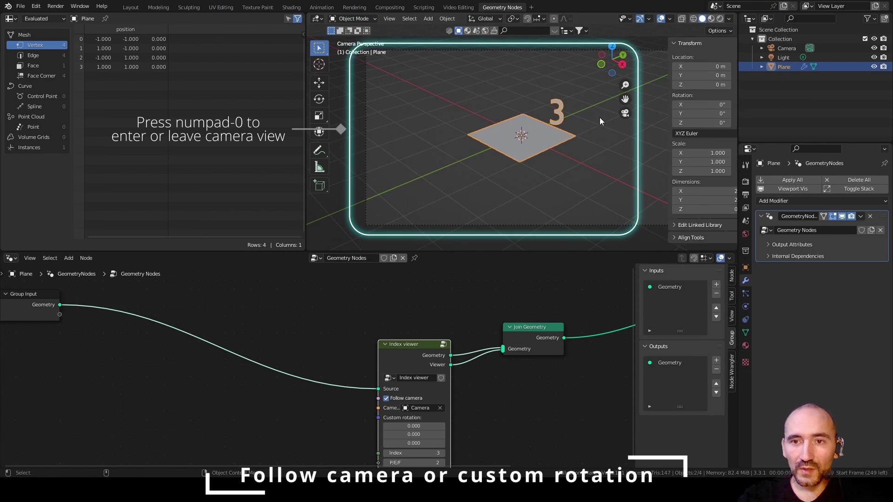
{"action": "left_click", "coordinate": [731, 69]}
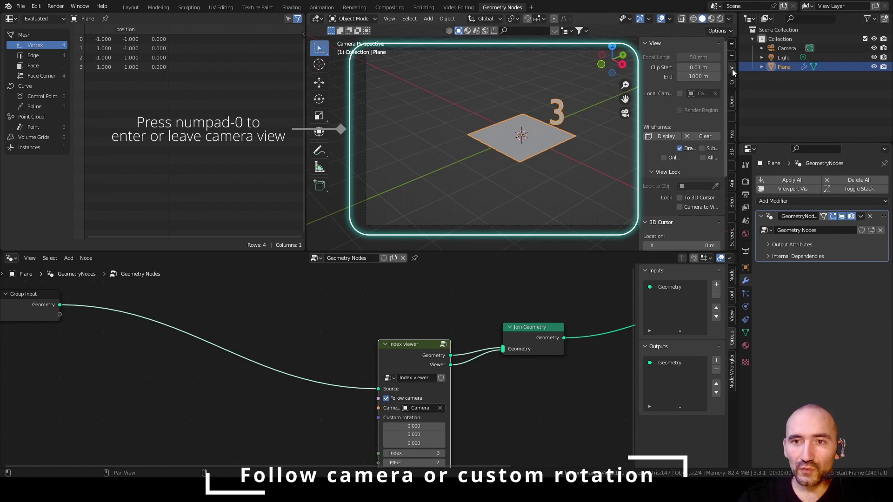
{"action": "left_click", "coordinate": [679, 206]}
{"action": "middle_click_drag", "start_coordinate": [490, 182], "coordinate": [488, 157]}
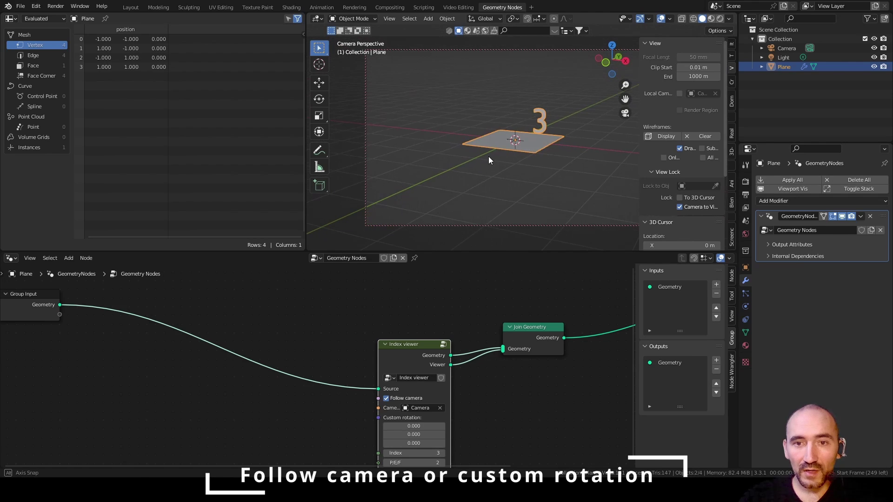
- Unlock the camera from the view, orbit around the scene outside camera view and select the camera object
{"action": "left_click", "coordinate": [679, 207]}
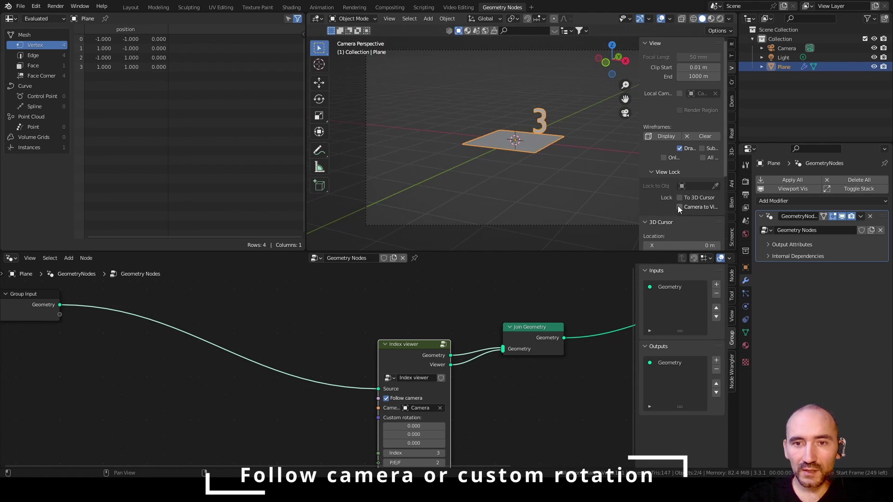
{"action": "middle_click_drag", "start_coordinate": [478, 157], "coordinate": [436, 183]}
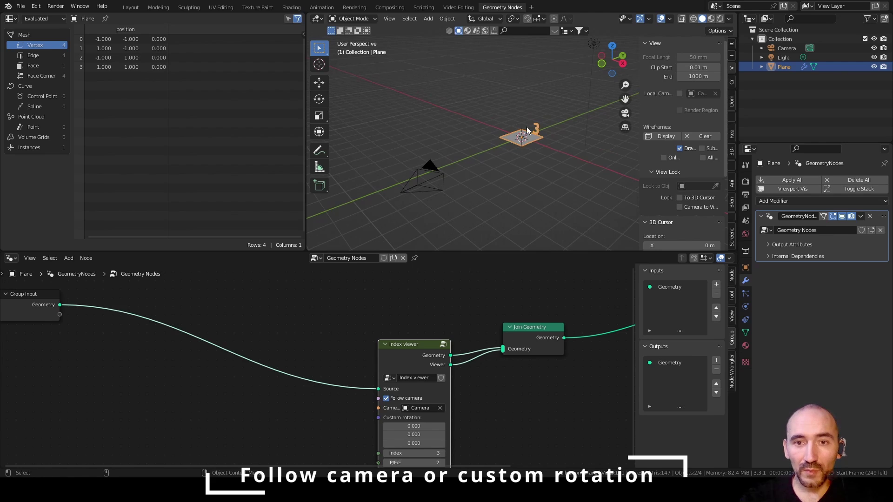
{"action": "left_click", "coordinate": [433, 177]}
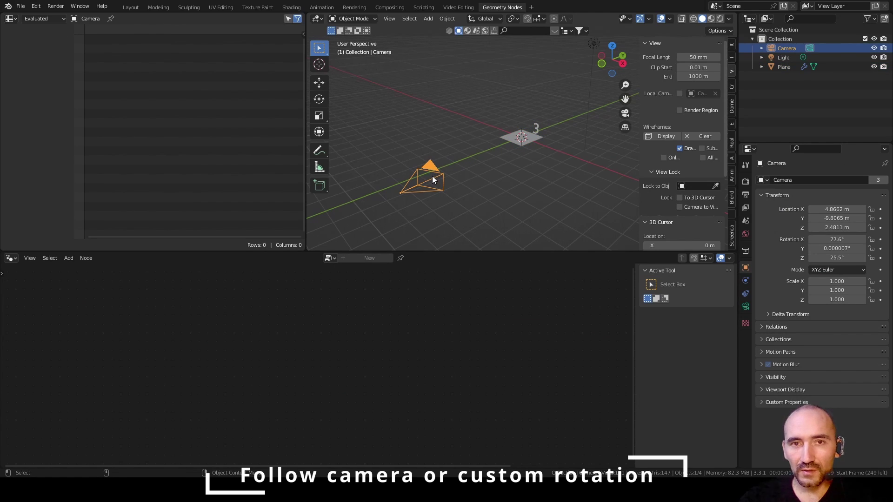
{"action": "key", "text": "KP_0"}
{"action": "middle_click_drag", "start_coordinate": [498, 155], "coordinate": [485, 146]}
- Return to camera view, lock the camera to the view, reselect the plane and reframe it closer
{"action": "key", "text": "KP_0"}
{"action": "left_click", "coordinate": [687, 208]}
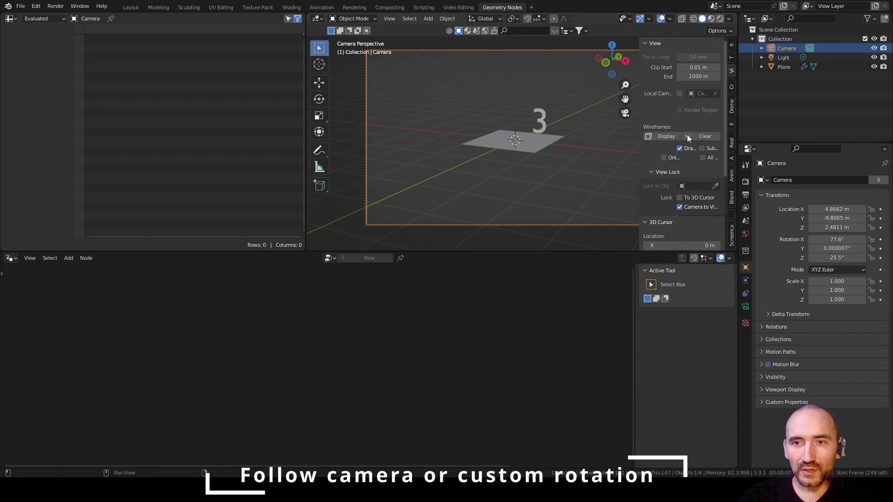
{"action": "key", "text": "n"}
{"action": "middle_click_drag", "start_coordinate": [594, 130], "coordinate": [617, 94]}
{"action": "left_click", "coordinate": [616, 94]}
{"action": "middle_click_drag", "start_coordinate": [475, 115], "coordinate": [734, 107]}
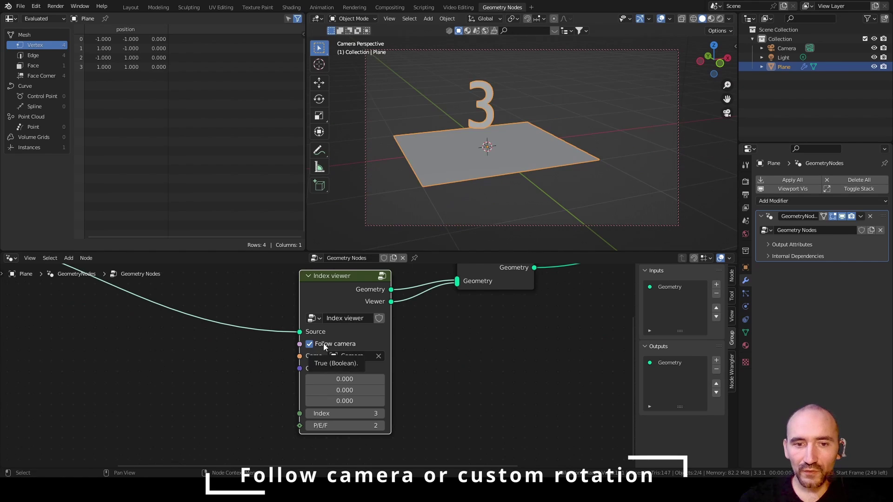
- Switch off Follow camera on the Index viewer, set Custom rotation X to 1.300 and re-enable Follow camera
{"action": "left_click", "coordinate": [319, 344]}
{"action": "mouse_move", "coordinate": [346, 379]}
{"action": "left_mouse_down"}
{"action": "mouse_move", "coordinate": [316, 380]}
{"action": "mouse_move", "coordinate": [385, 380]}
{"action": "mouse_move", "coordinate": [336, 379]}
{"action": "left_mouse_up"}
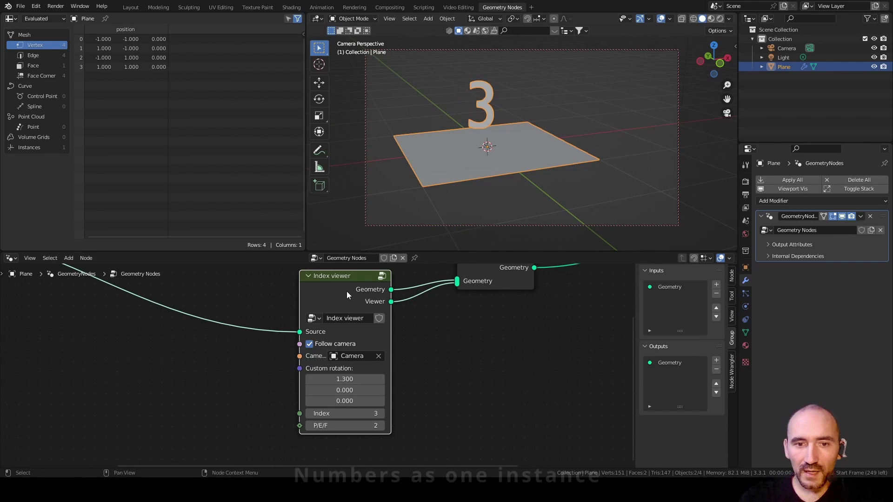
- Open the Index viewer group for editing and save the file
{"action": "key", "text": "Tab"}
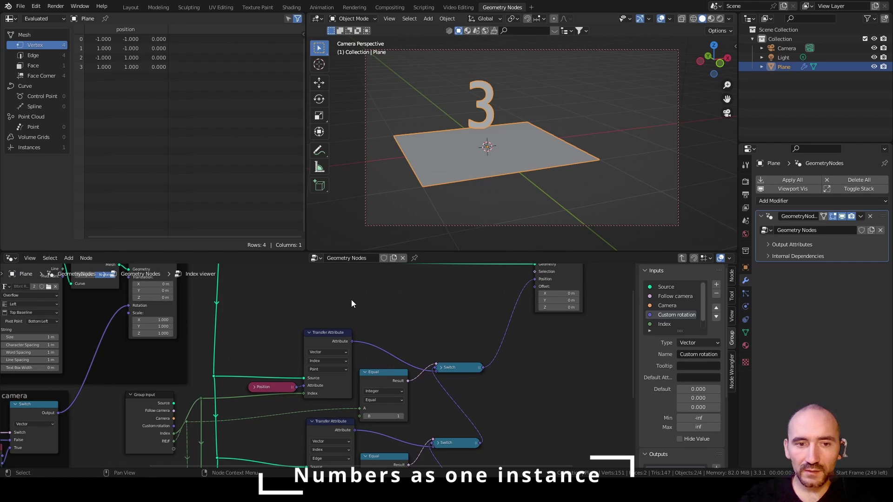
{"action": "scroll", "coordinate": [348, 304], "scroll_direction": "down", "scroll_amount": 4}
{"action": "middle_click_drag", "start_coordinate": [263, 332], "coordinate": [338, 364]}
{"action": "key", "text": "ctrl+s"}
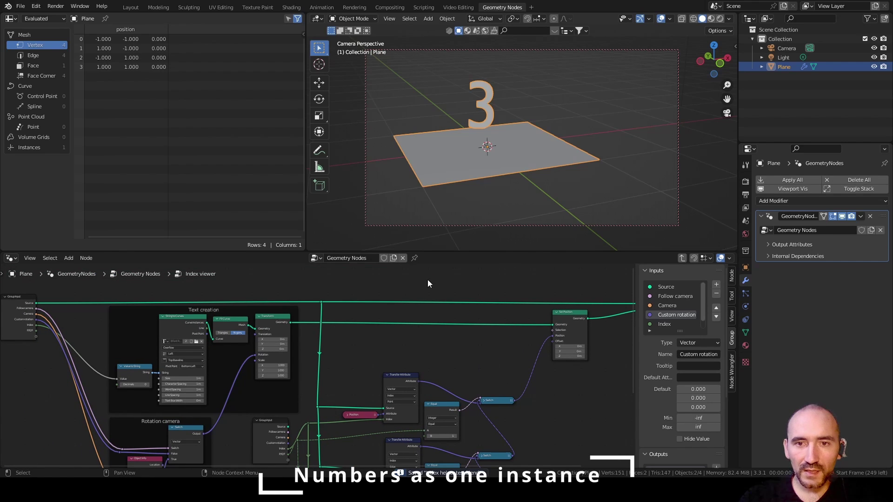
- Subdivide all of the plane's edges twice in Edit Mode and return to Object Mode
{"action": "scroll", "coordinate": [472, 167], "scroll_direction": "up", "scroll_amount": 1}
{"action": "middle_click_drag", "start_coordinate": [488, 166], "coordinate": [514, 141], "text": "shift"}
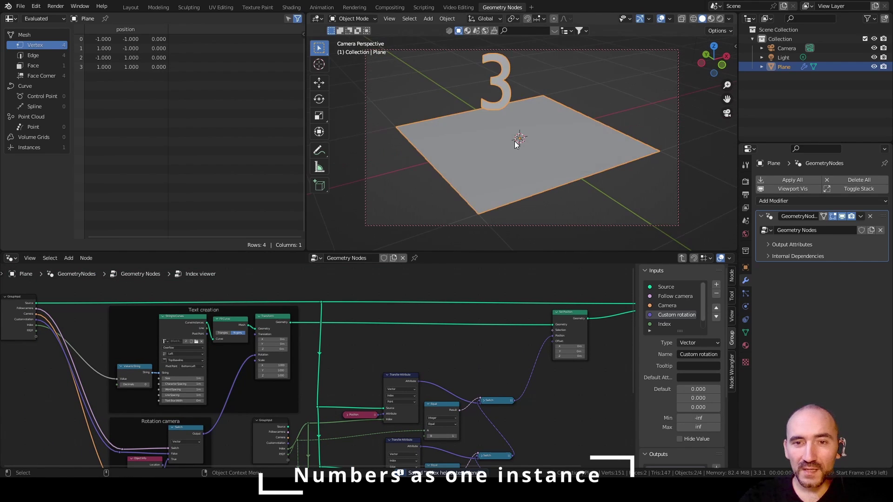
{"action": "key", "text": "Tab"}
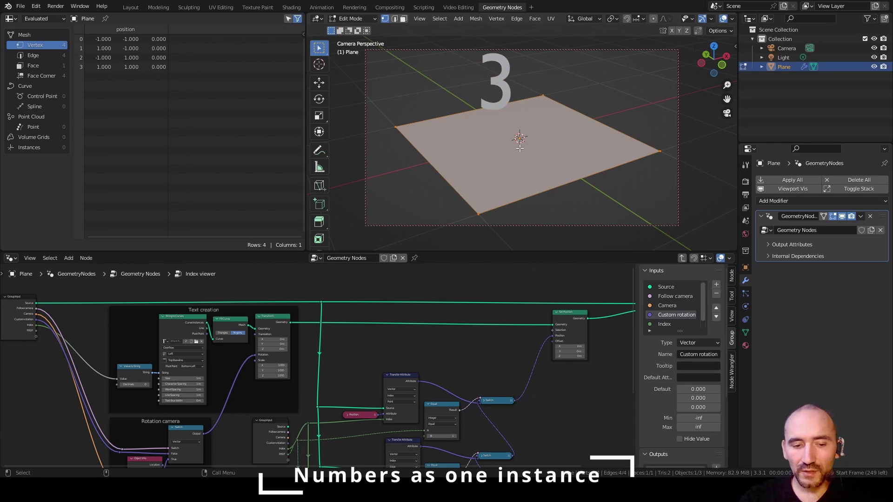
{"action": "key", "text": "Tab"}
{"action": "key", "text": "Tab"}
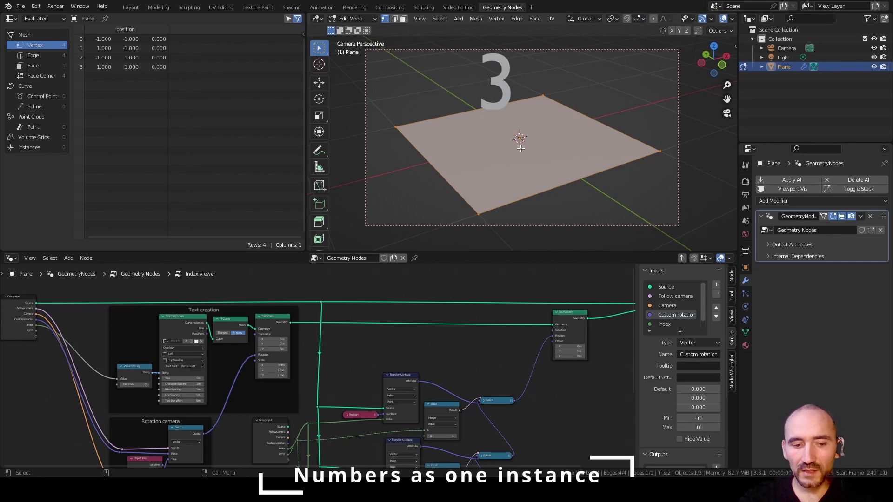
{"action": "key", "text": "2"}
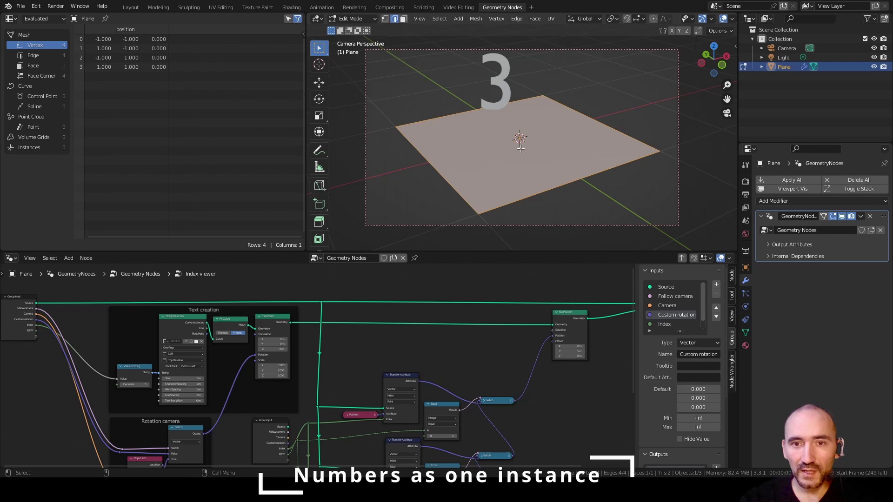
{"action": "right_click", "coordinate": [521, 148]}
{"action": "left_click", "coordinate": [520, 148]}
{"action": "right_click", "coordinate": [521, 148]}
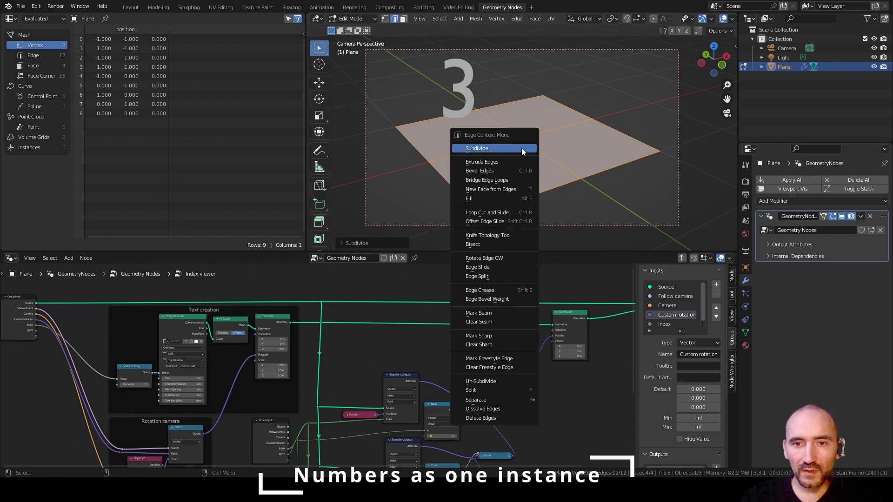
{"action": "left_click", "coordinate": [521, 148]}
{"action": "key", "text": "Tab"}
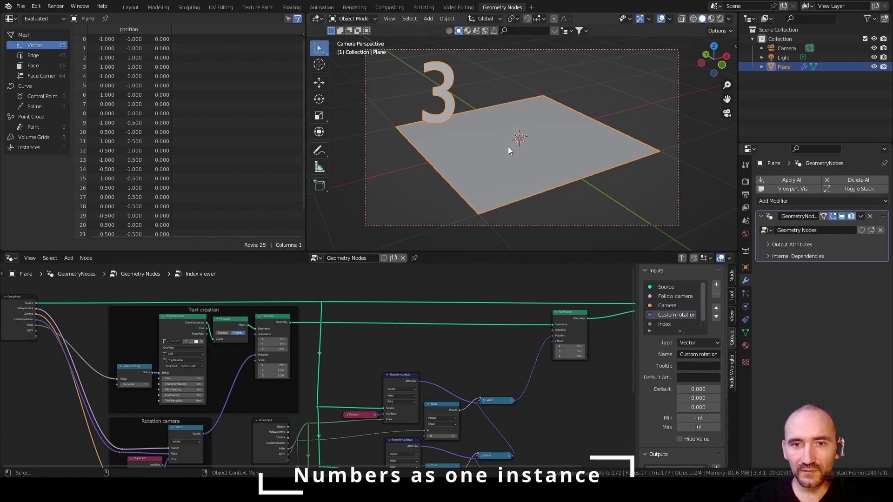
- Leave the group, set the Index viewer's Index to 10 and view the two-digit number from another angle
{"action": "key", "text": "Tab"}
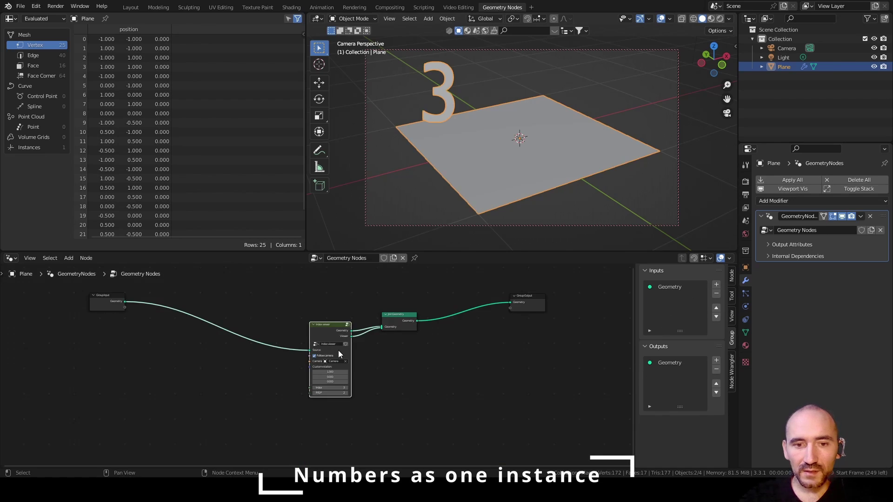
{"action": "scroll", "coordinate": [339, 350], "scroll_direction": "up", "scroll_amount": 2}
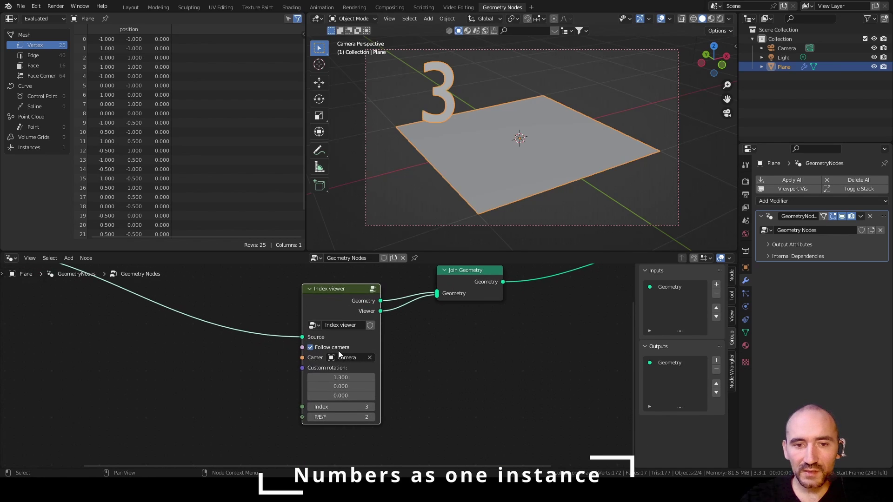
{"action": "left_click", "coordinate": [372, 406]}
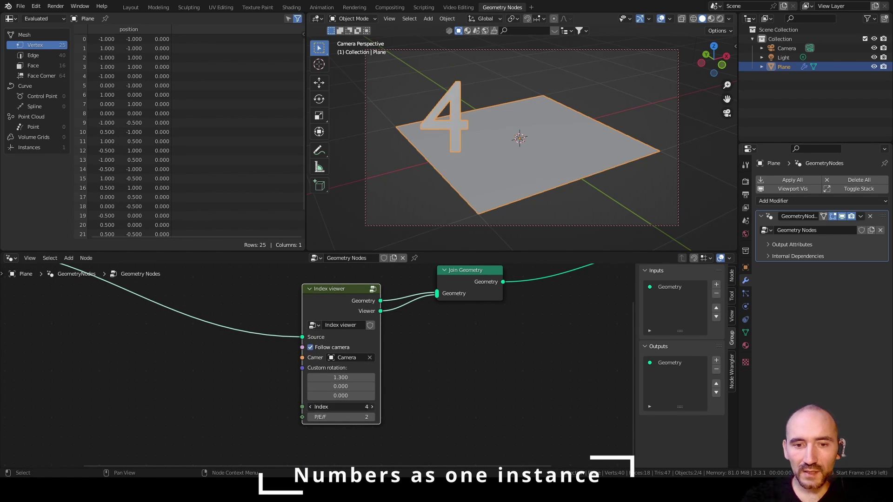
{"action": "left_click", "coordinate": [372, 406]}
{"action": "left_click", "coordinate": [372, 406]}
{"action": "left_click", "coordinate": [372, 406]}
{"action": "left_click", "coordinate": [372, 406]}
{"action": "left_click", "coordinate": [372, 406]}
{"action": "left_click", "coordinate": [372, 406]}
{"action": "middle_click_drag", "start_coordinate": [426, 206], "coordinate": [520, 133]}
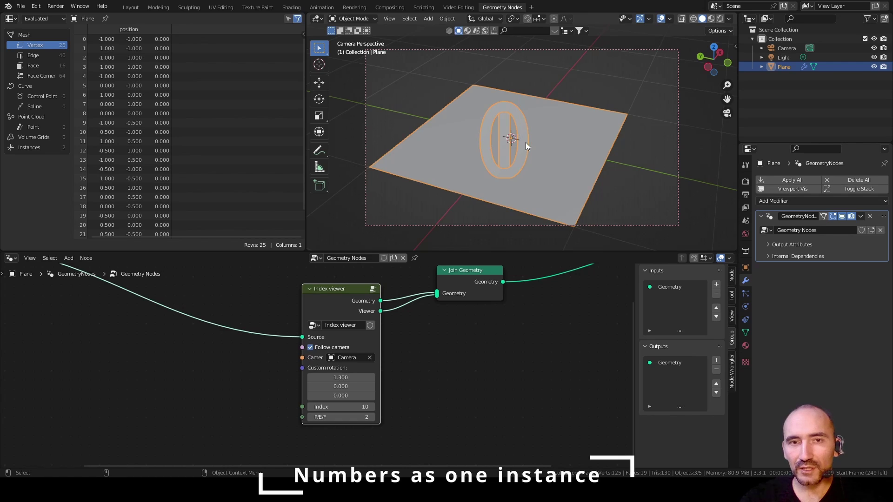
- Inside the Index viewer group, insert a Geometry to Instance node between the text's Transform and Set Position nodes
{"action": "key", "text": "Tab"}
{"action": "middle_click_drag", "start_coordinate": [219, 310], "coordinate": [446, 353]}
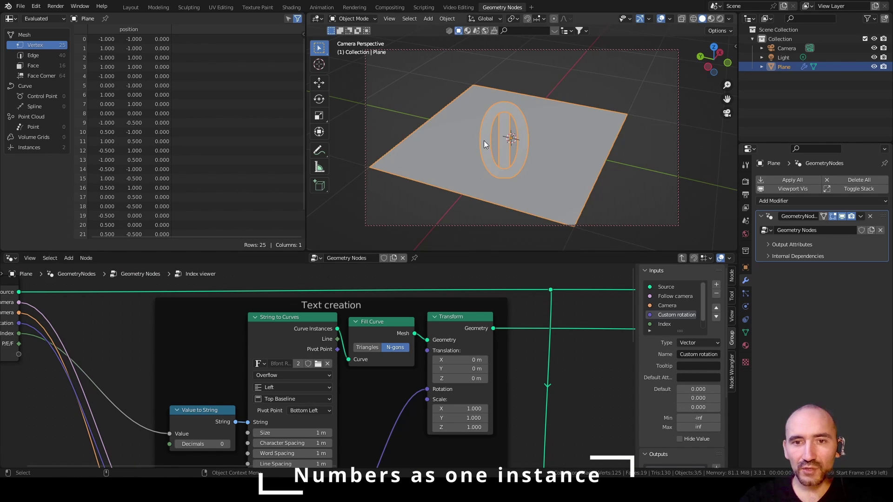
{"action": "middle_click_drag", "start_coordinate": [519, 161], "coordinate": [518, 135]}
{"action": "scroll", "coordinate": [473, 347], "scroll_direction": "down", "scroll_amount": 5}
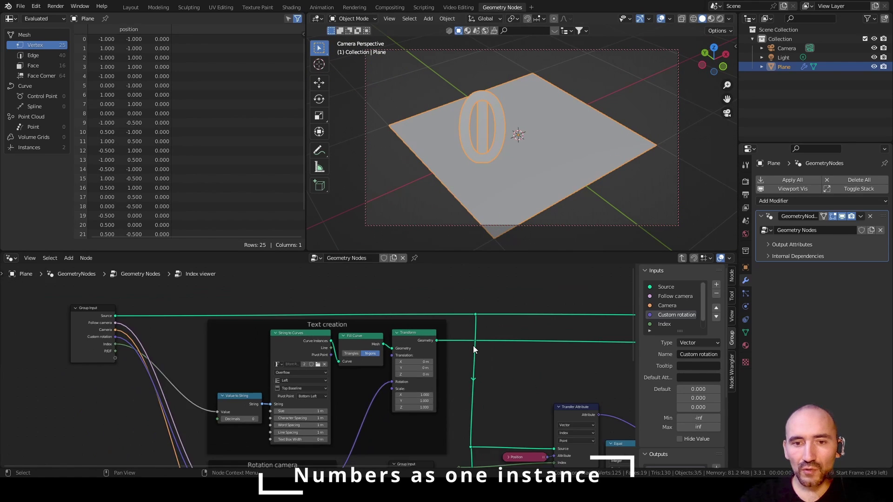
{"action": "middle_click_drag", "start_coordinate": [472, 345], "coordinate": [154, 341]}
{"action": "scroll", "coordinate": [392, 345], "scroll_direction": "up", "scroll_amount": 3}
{"action": "middle_click_drag", "start_coordinate": [306, 337], "coordinate": [327, 377]}
{"action": "scroll", "coordinate": [386, 362], "scroll_direction": "up", "scroll_amount": 1}
{"action": "key", "text": "F3"}
{"action": "type", "text": "ge"}
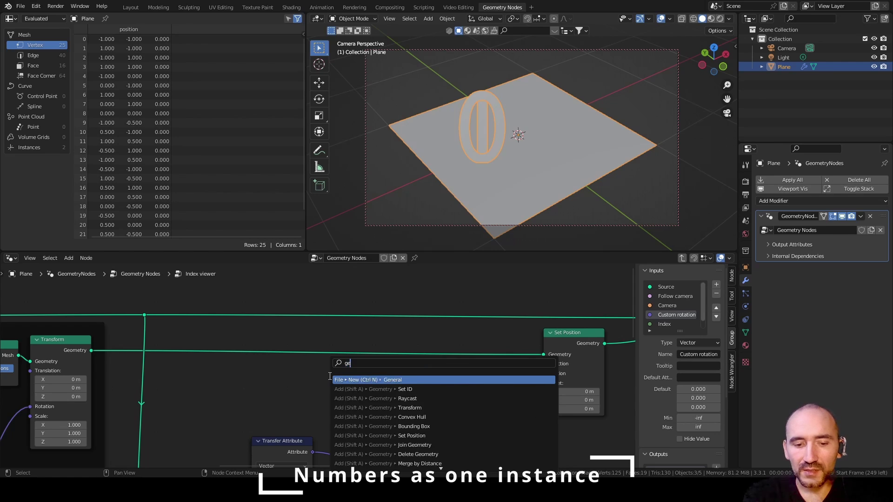
{"action": "type", "text": "omtry to insta"}
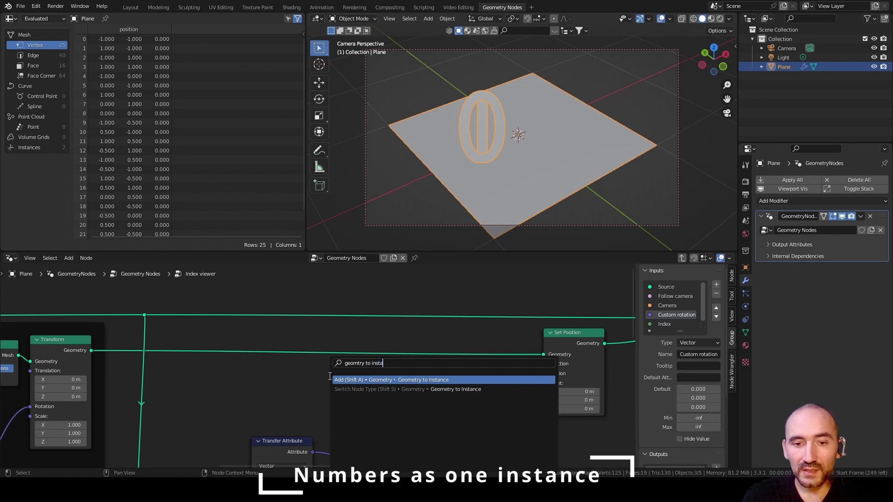
{"action": "key", "text": "Return"}
{"action": "left_click", "coordinate": [330, 342]}
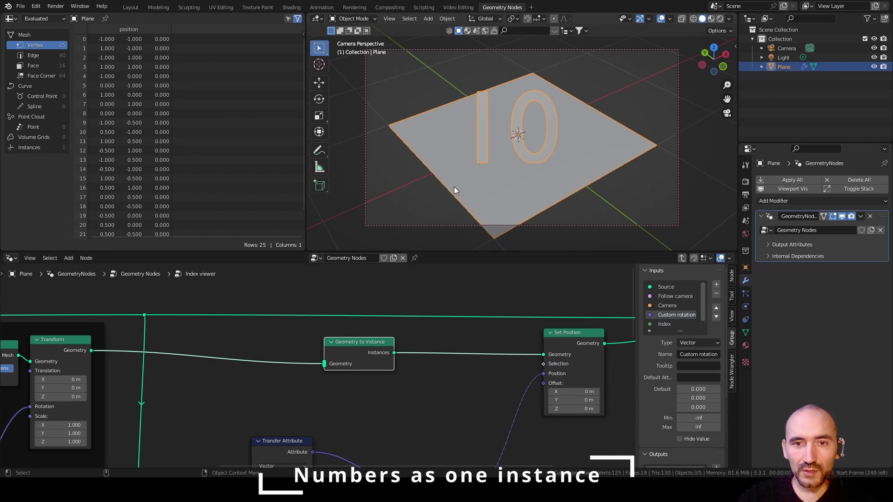
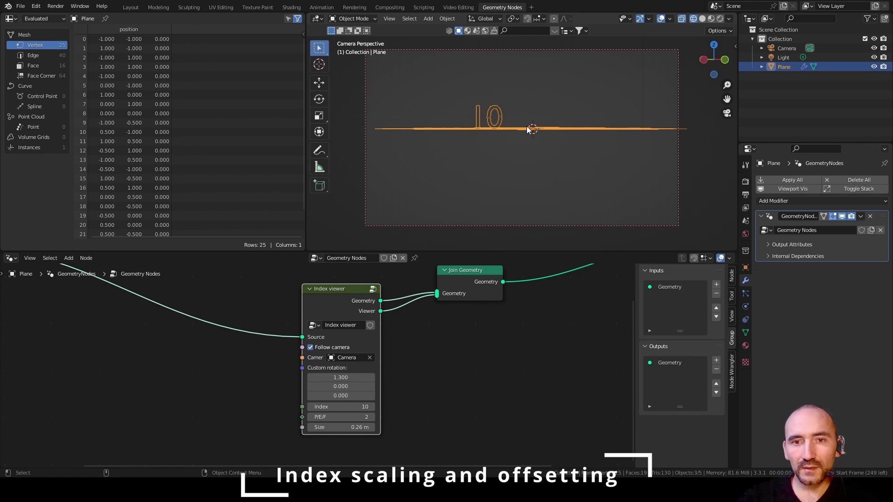
- Open the Index viewer group, make room around the point Position node and add a Normal node above it
{"action": "middle_click_drag", "start_coordinate": [528, 129], "coordinate": [516, 148]}
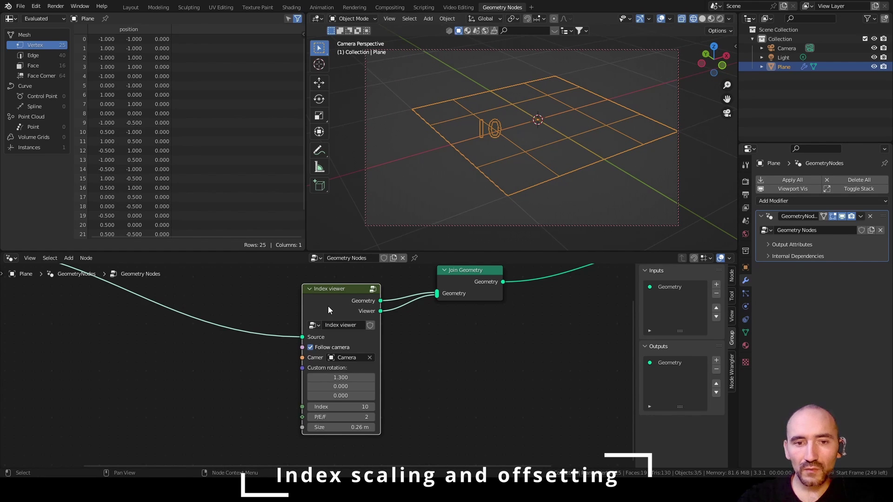
{"action": "key", "text": "Tab"}
{"action": "scroll", "coordinate": [359, 330], "scroll_direction": "down", "scroll_amount": 4}
{"action": "middle_click_drag", "start_coordinate": [604, 372], "coordinate": [348, 326]}
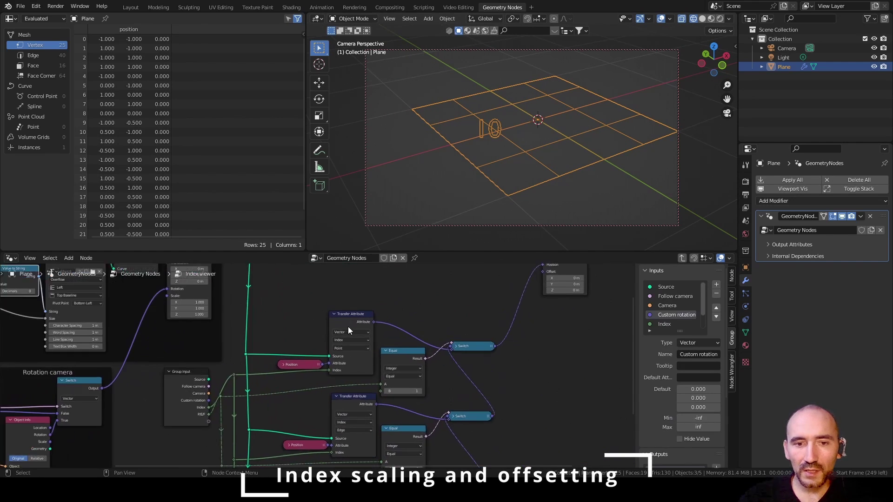
{"action": "scroll", "coordinate": [316, 353], "scroll_direction": "up", "scroll_amount": 3}
{"action": "left_click_drag", "start_coordinate": [286, 356], "coordinate": [255, 361]}
{"action": "scroll", "coordinate": [320, 363], "scroll_direction": "down", "scroll_amount": 2}
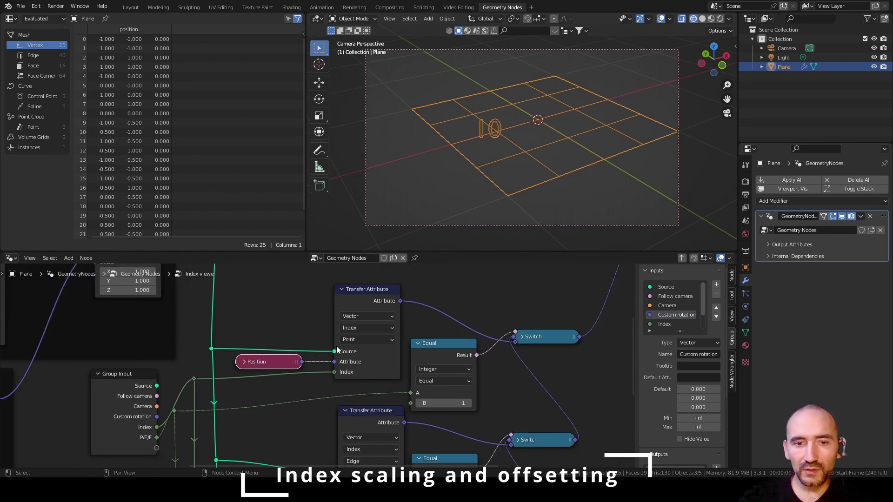
{"action": "key", "text": "F3"}
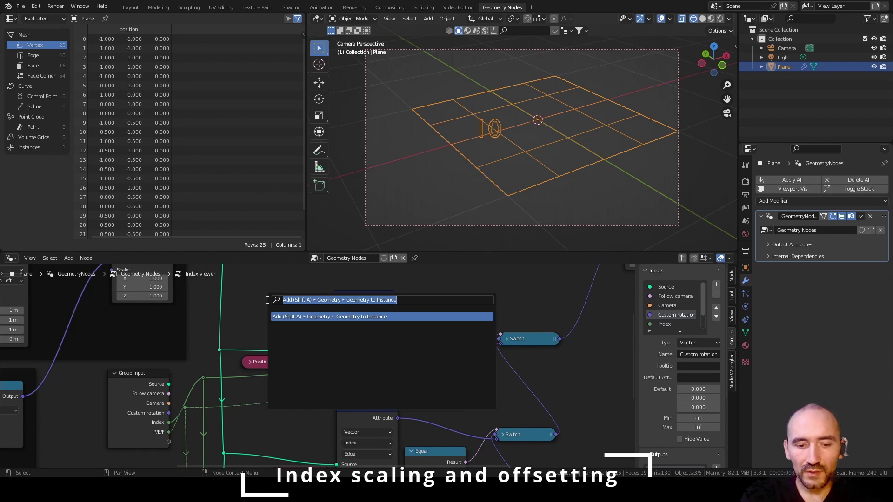
{"action": "type", "text": "normal"}
{"action": "key", "text": "Return"}
{"action": "left_click", "coordinate": [276, 330]}
- Feed the Normal output into a new vector Scale node placed before the point Transfer Attribute
{"action": "left_click_drag", "start_coordinate": [301, 336], "coordinate": [322, 316]}
{"action": "type", "text": "scale"}
{"action": "key", "text": "Return"}
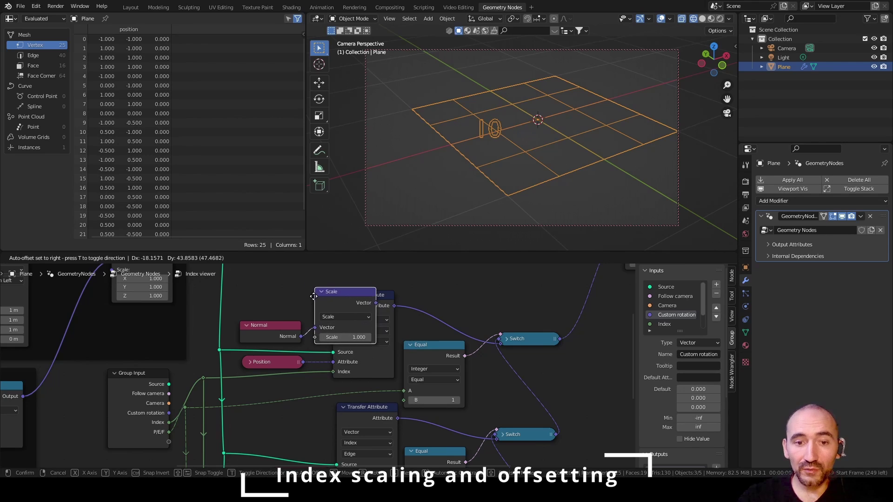
{"action": "left_click", "coordinate": [311, 297]}
{"action": "scroll", "coordinate": [429, 336], "scroll_direction": "down", "scroll_amount": 5}
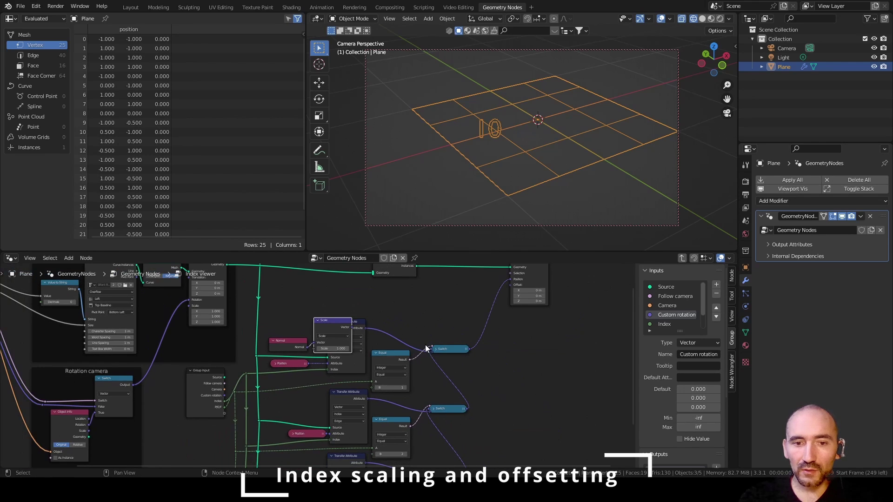
{"action": "scroll", "coordinate": [263, 342], "scroll_direction": "up", "scroll_amount": 3}
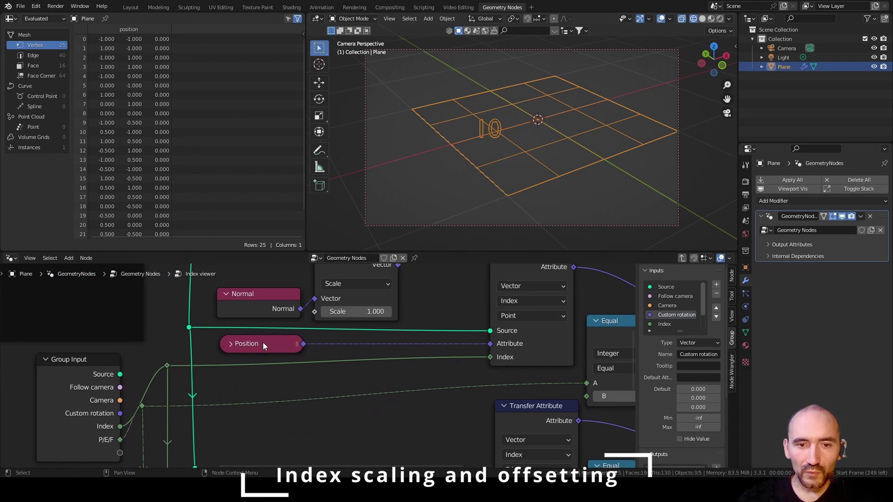
- Expose the Scale node's factor as a group input named Offset with a minimum of 0
{"action": "left_click_drag", "start_coordinate": [361, 295], "coordinate": [219, 395]}
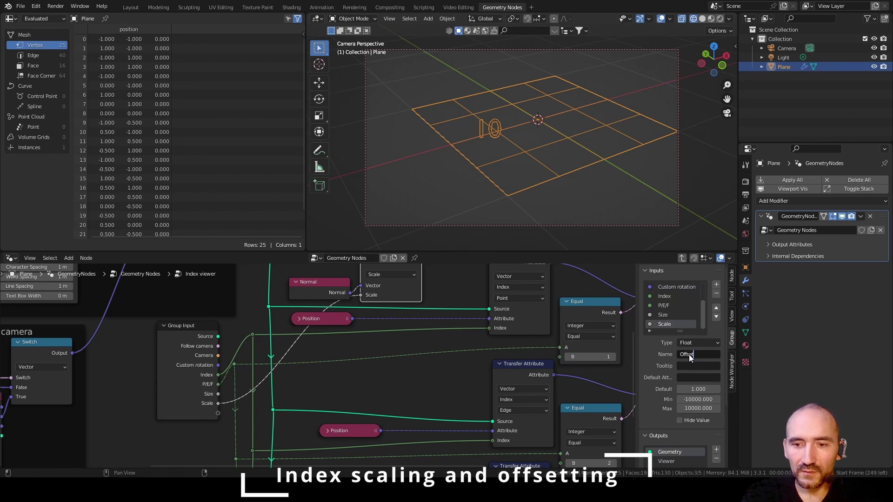
{"action": "key", "text": "Tab"}
{"action": "key", "text": "Tab"}
{"action": "key", "text": "Tab"}
{"action": "key", "text": "Tab"}
{"action": "type", "text": "0"}
{"action": "key", "text": "Return"}
{"action": "middle_click_drag", "start_coordinate": [428, 355], "coordinate": [400, 394]}
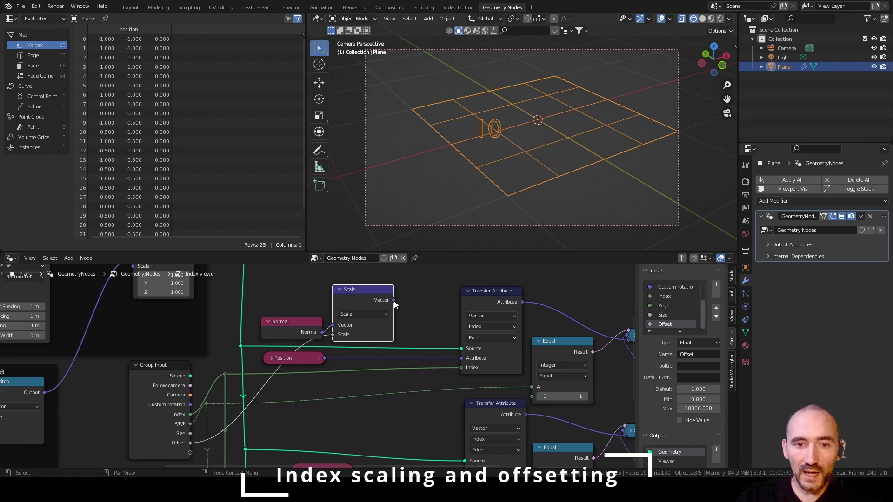
- Sum the scaled normal and the Position in a collapsed vector Add node feeding the point Transfer Attribute's Attribute input
{"action": "left_click_drag", "start_coordinate": [394, 301], "coordinate": [420, 322]}
{"action": "type", "text": "add"}
{"action": "key", "text": "Return"}
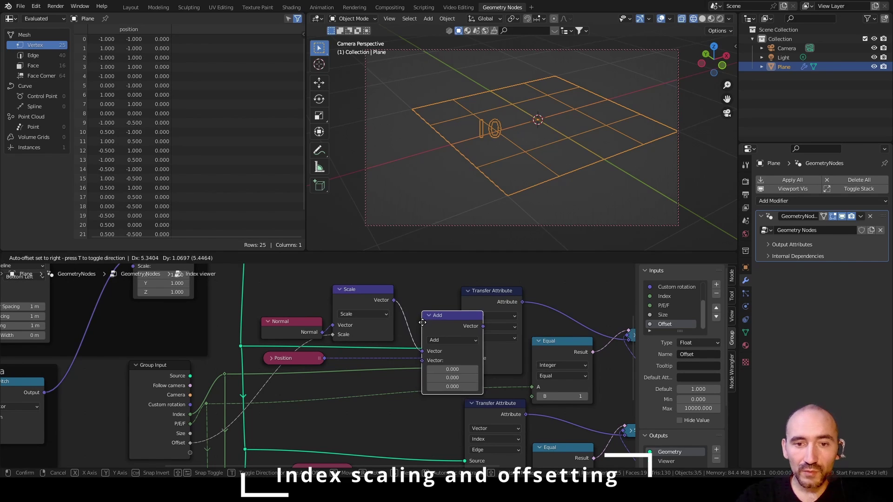
{"action": "left_click", "coordinate": [408, 302]}
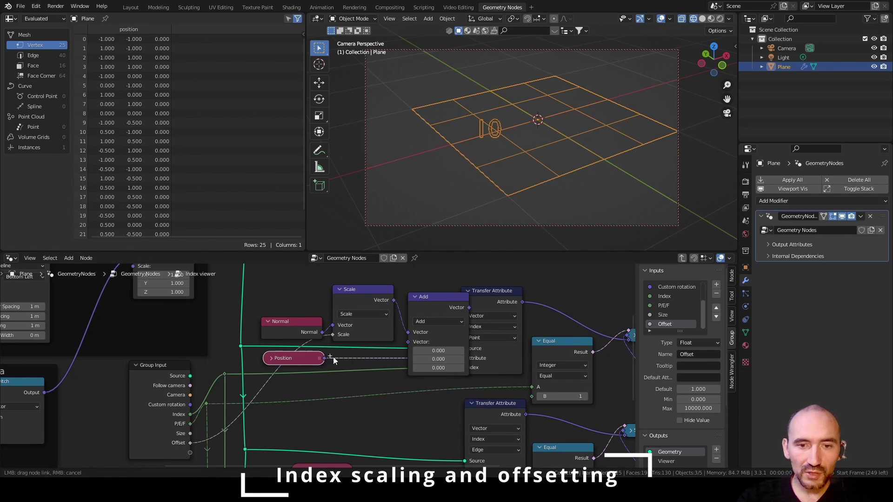
{"action": "left_click", "coordinate": [413, 298]}
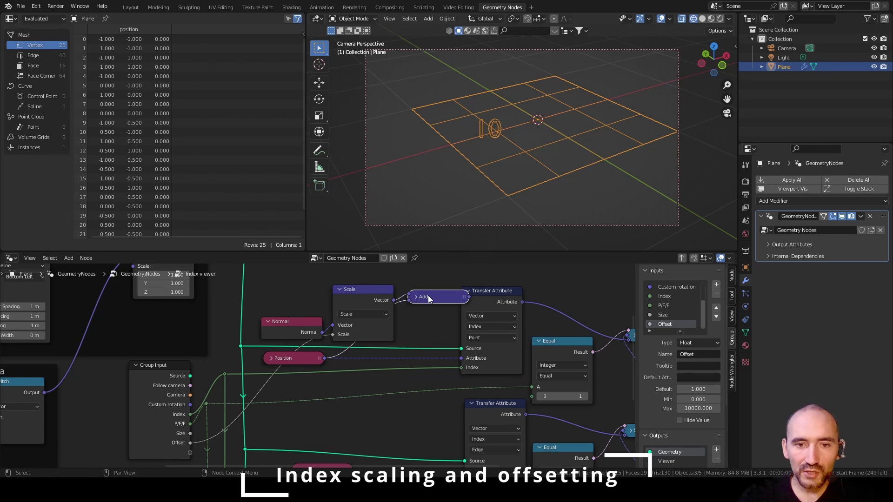
{"action": "left_click_drag", "start_coordinate": [428, 295], "coordinate": [461, 359]}
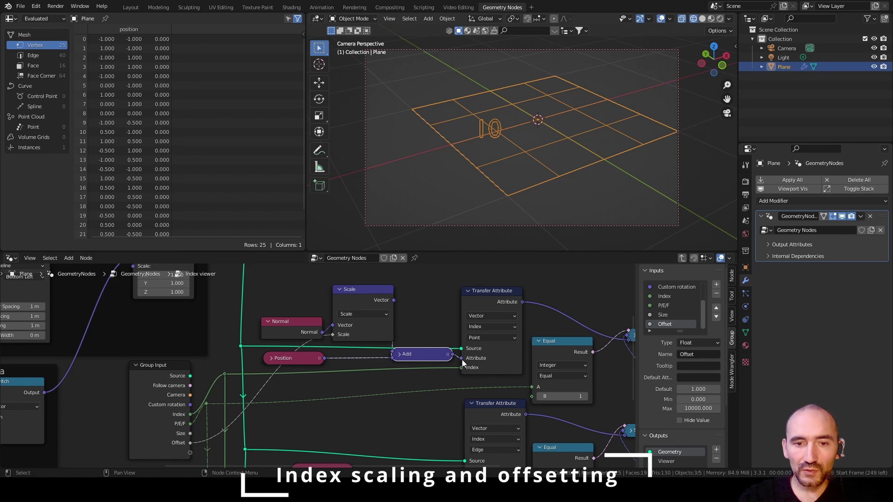
- Collapse the Scale and Normal nodes and arrange them compactly beside the Add node
{"action": "left_click", "coordinate": [361, 296]}
{"action": "key", "text": "h"}
{"action": "left_click_drag", "start_coordinate": [361, 291], "coordinate": [355, 341]}
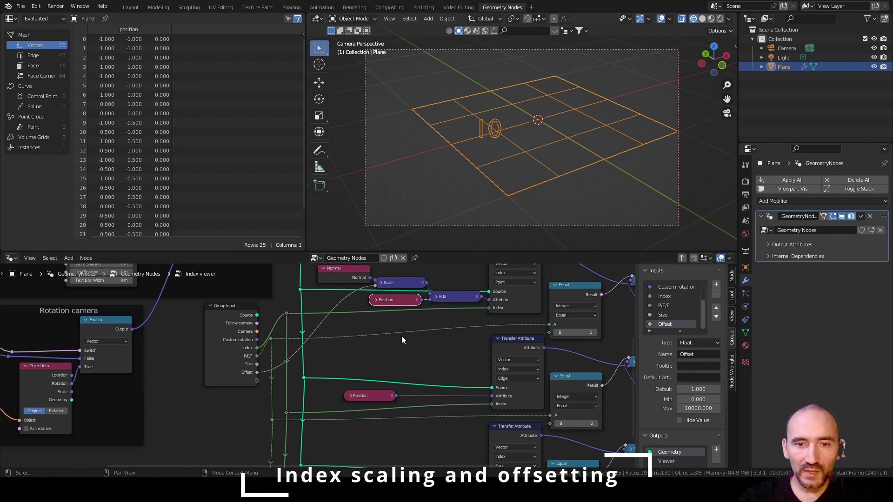
{"action": "middle_click_drag", "start_coordinate": [410, 348], "coordinate": [360, 370]}
{"action": "left_click", "coordinate": [292, 297]}
{"action": "key", "text": "h"}
- Duplicate the Normal, Scale and Add nodes for the edge and face branches, wiring each Position through Add into its Transfer Attribute
{"action": "key", "text": "shift+d"}
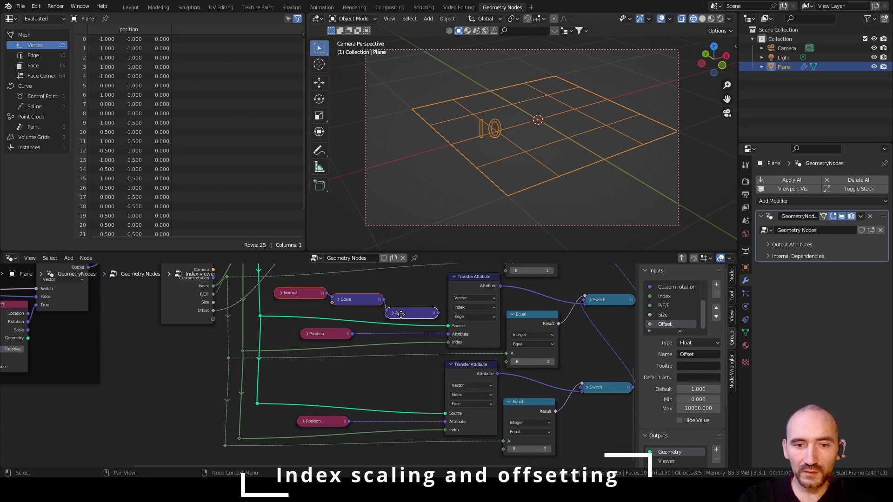
{"action": "left_click", "coordinate": [395, 398]}
{"action": "middle_click_drag", "start_coordinate": [367, 349], "coordinate": [346, 385]}
{"action": "scroll", "coordinate": [344, 372], "scroll_direction": "up", "scroll_amount": 2}
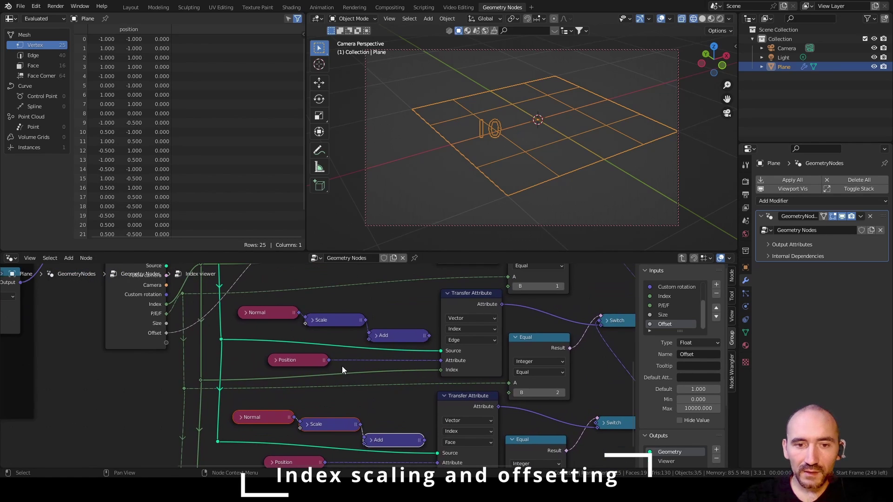
{"action": "left_click_drag", "start_coordinate": [328, 360], "coordinate": [369, 339]}
{"action": "left_click_drag", "start_coordinate": [429, 335], "coordinate": [442, 361]}
{"action": "left_click_drag", "start_coordinate": [324, 462], "coordinate": [364, 446]}
{"action": "left_click_drag", "start_coordinate": [424, 440], "coordinate": [437, 462]}
- Link the point branch's Add output to the edge and face Transfer Attributes and delete the face branch's duplicated Normal, Scale and Add nodes
{"action": "scroll", "coordinate": [335, 418], "scroll_direction": "down", "scroll_amount": 2}
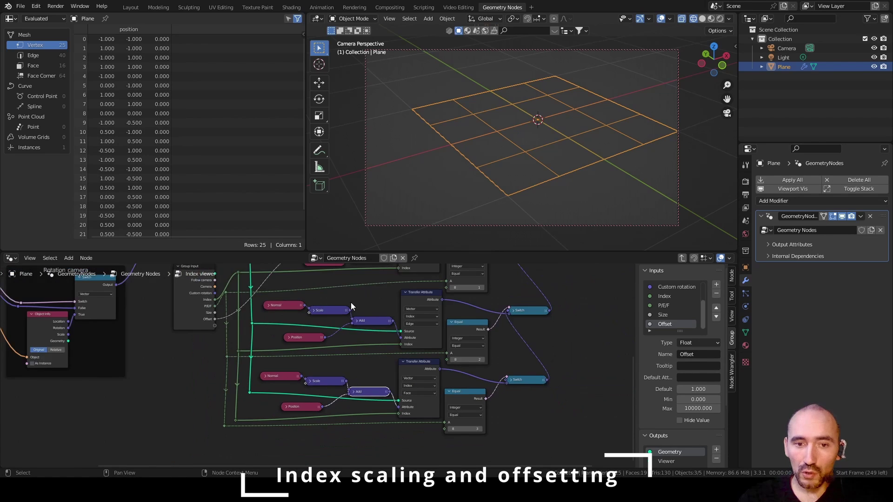
{"action": "scroll", "coordinate": [358, 390], "scroll_direction": "up", "scroll_amount": 2}
{"action": "middle_click_drag", "start_coordinate": [426, 372], "coordinate": [382, 314]}
{"action": "left_click_drag", "start_coordinate": [383, 290], "coordinate": [394, 399]}
{"action": "scroll", "coordinate": [371, 409], "scroll_direction": "down", "scroll_amount": 2}
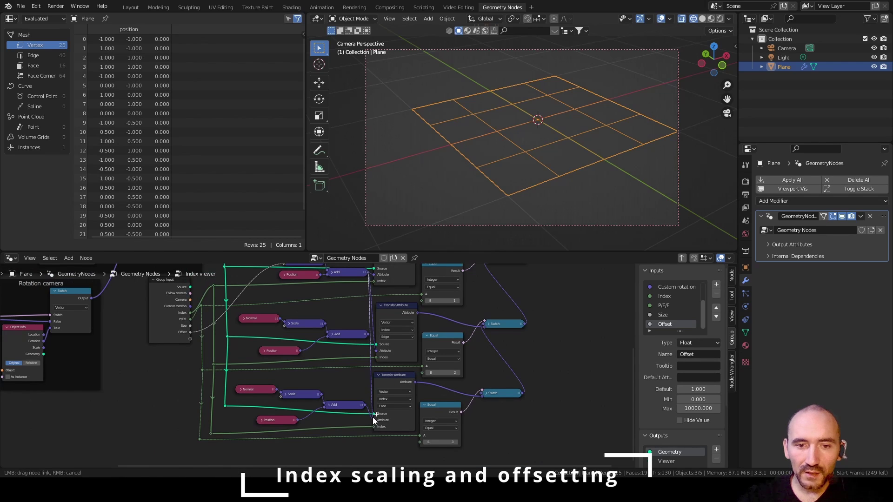
{"action": "left_click_drag", "start_coordinate": [253, 380], "coordinate": [355, 405]}
{"action": "key", "text": "x"}
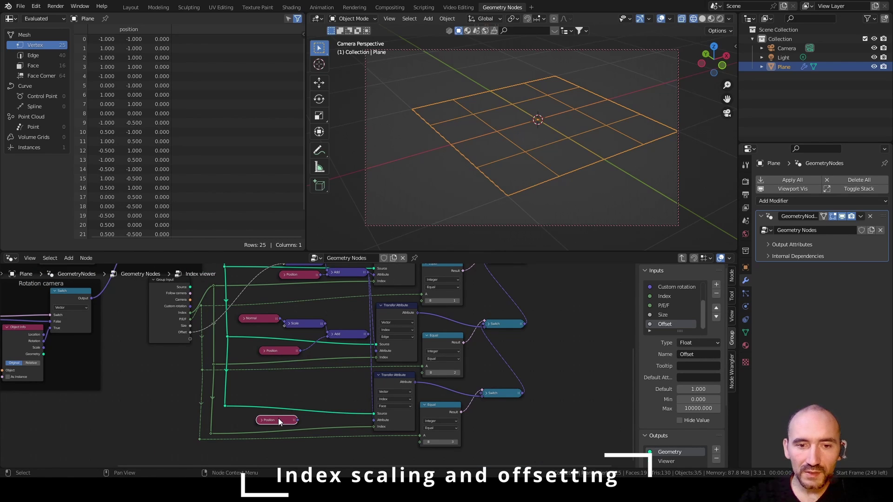
- Leave the group, set the Index viewer's Offset to 0.250 and deselect everything to inspect the number above the plane
{"action": "key", "text": "ctrl+Tab"}
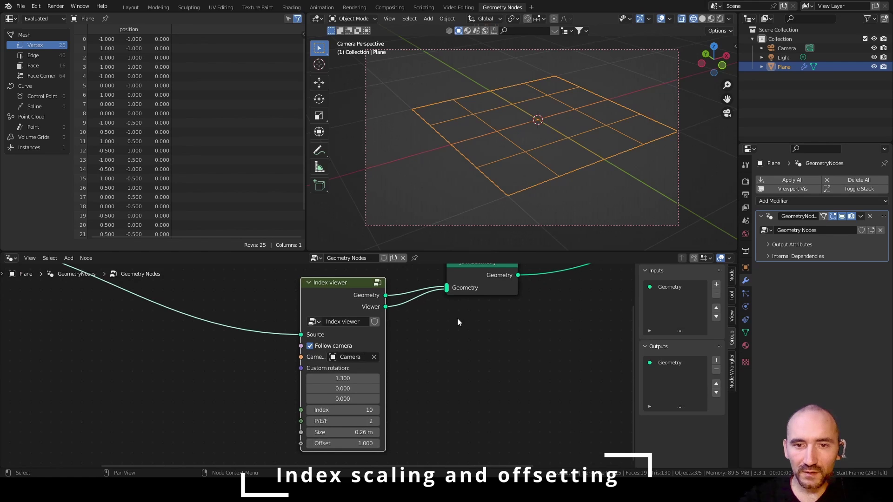
{"action": "left_click_drag", "start_coordinate": [346, 443], "coordinate": [325, 443]}
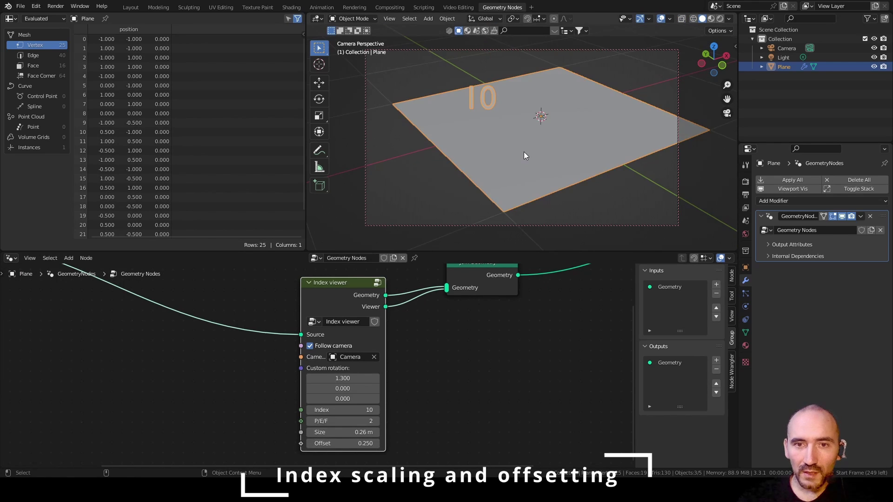
{"action": "left_click_drag", "start_coordinate": [491, 138], "coordinate": [496, 114], "text": "alt"}
{"action": "key", "text": "alt+a"}
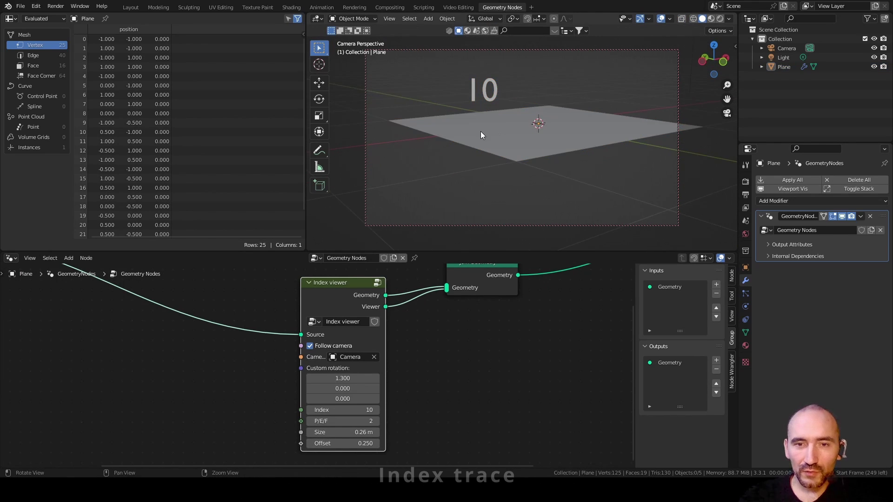
{"action": "mouse_move", "coordinate": [481, 132]}
{"action": "middle_mouse_down"}
{"action": "mouse_move", "coordinate": [532, 144]}
{"action": "mouse_move", "coordinate": [497, 157]}
{"action": "mouse_move", "coordinate": [474, 132]}
{"action": "middle_mouse_up"}
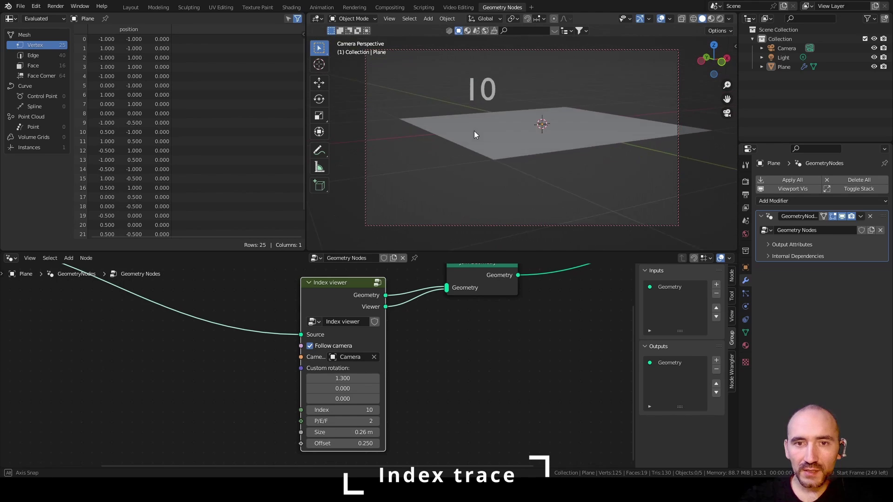
- Reselect the plane and show the viewport in wireframe, seen from higher above
{"action": "left_click", "coordinate": [474, 135]}
{"action": "key", "text": "shift+z"}
{"action": "key", "text": "shift+z"}
{"action": "key", "text": "shift+z"}
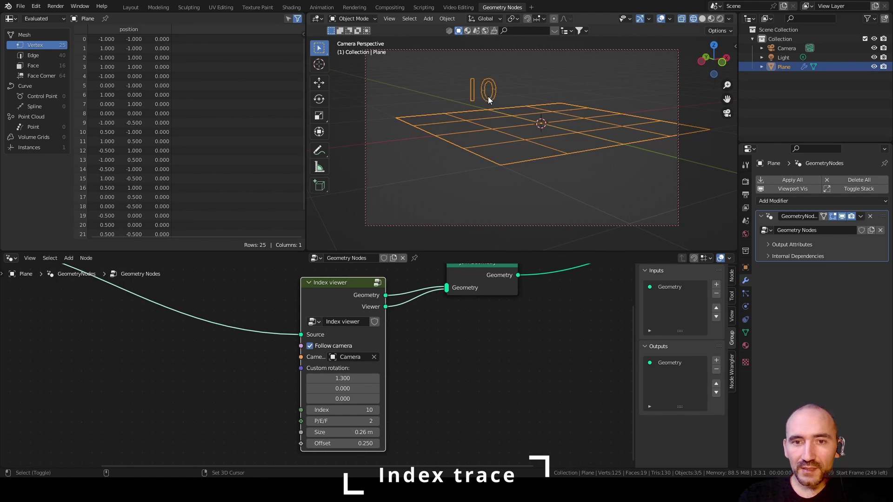
{"action": "middle_click_drag", "start_coordinate": [490, 132], "coordinate": [499, 133]}
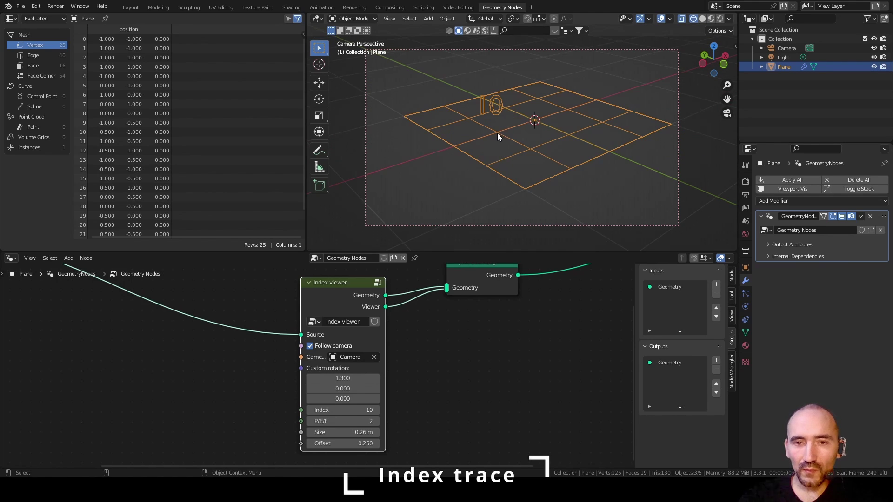
- Enter the Index viewer group and duplicate the Group Input with the point, edge and face Transfer Attribute branches, placing the copy below the original
{"action": "key", "text": "Tab"}
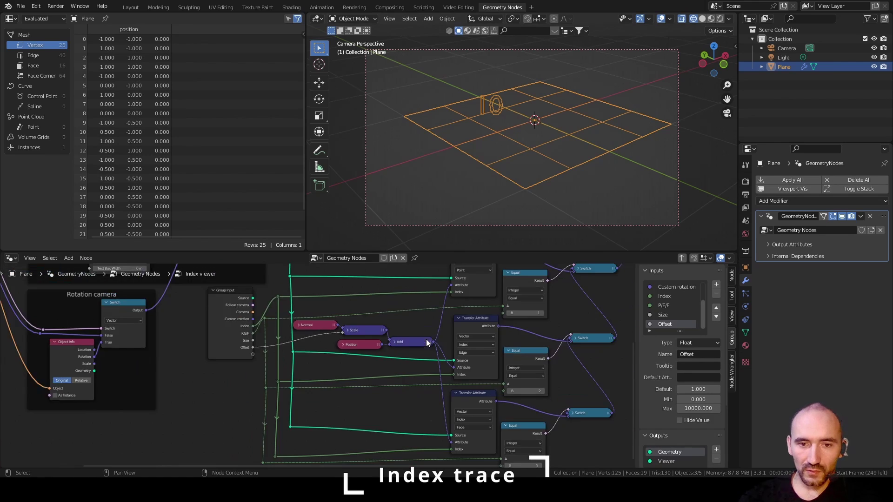
{"action": "left_click_drag", "start_coordinate": [424, 274], "coordinate": [222, 457]}
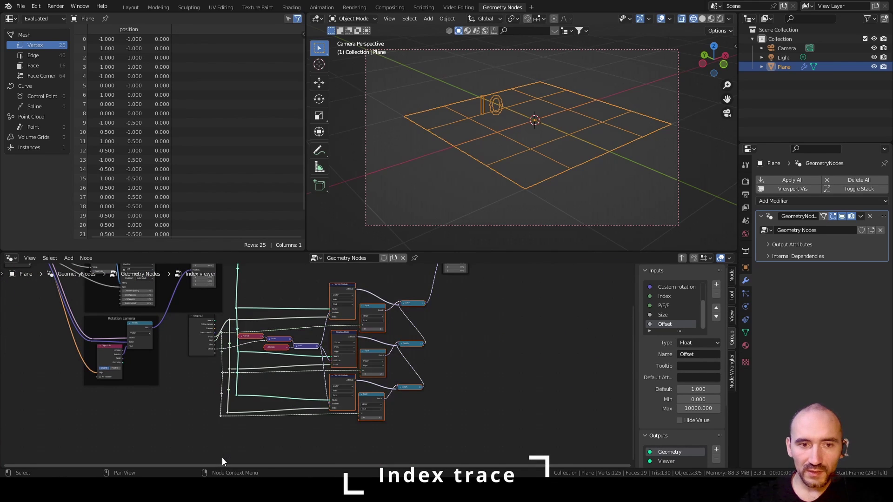
{"action": "scroll", "coordinate": [222, 455], "scroll_direction": "down", "scroll_amount": 2}
{"action": "key", "text": "shift+d"}
{"action": "left_click", "coordinate": [301, 401]}
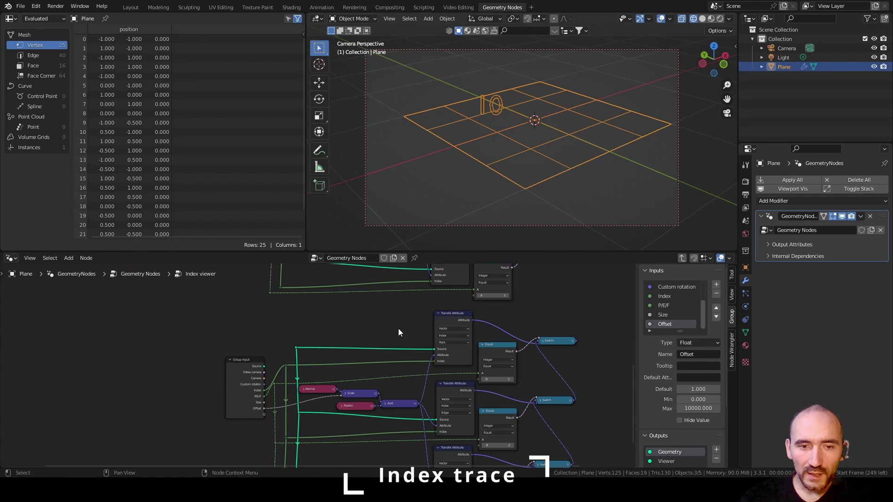
- Add an Ico Sphere node beside the duplicated branches
{"action": "key", "text": "F3"}
{"action": "type", "text": "ico"}
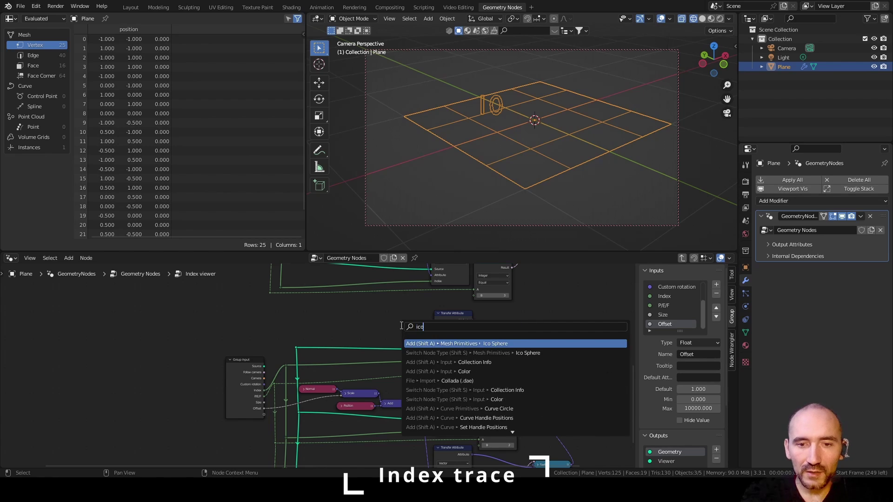
{"action": "key", "text": "Return"}
{"action": "left_click", "coordinate": [577, 308]}
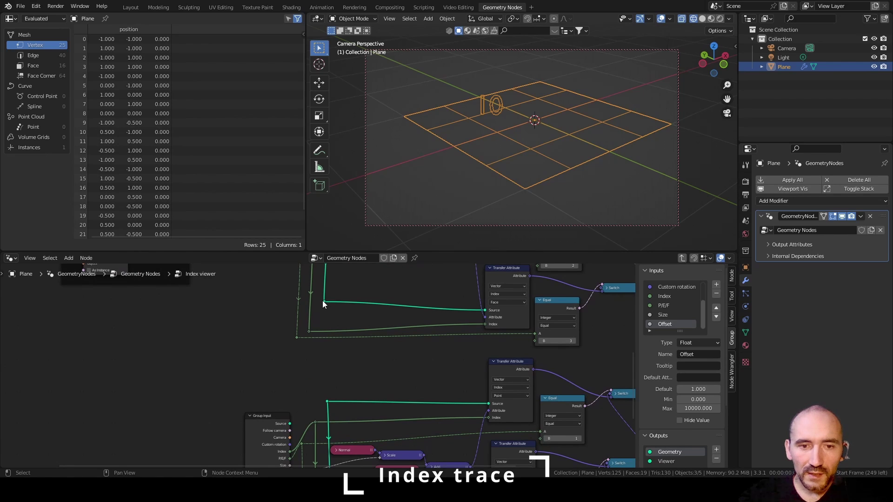
- Link the original geometry, index and P/E/F reroutes to the matching duplicated reroutes and delete the duplicated Group Input
{"action": "left_click_drag", "start_coordinate": [324, 301], "coordinate": [325, 400]}
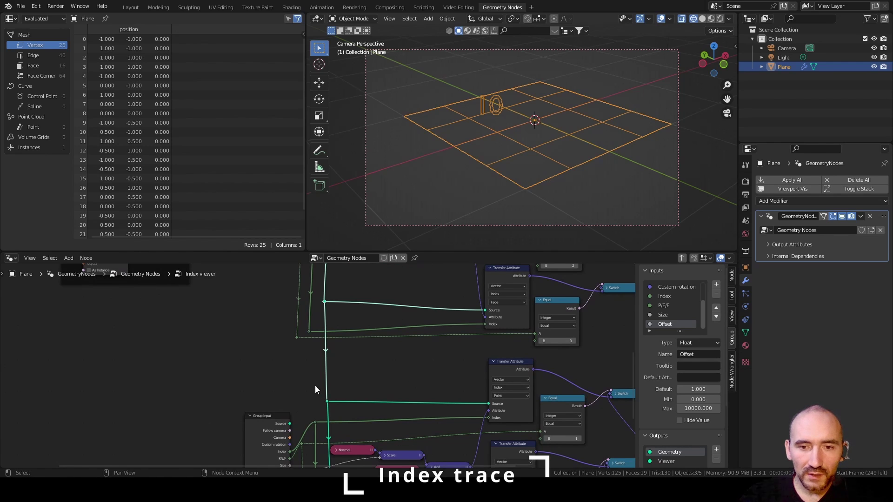
{"action": "scroll", "coordinate": [310, 354], "scroll_direction": "up", "scroll_amount": 1}
{"action": "left_click_drag", "start_coordinate": [307, 305], "coordinate": [313, 411]}
{"action": "left_click", "coordinate": [292, 311]}
{"action": "left_click_drag", "start_coordinate": [293, 311], "coordinate": [300, 437]}
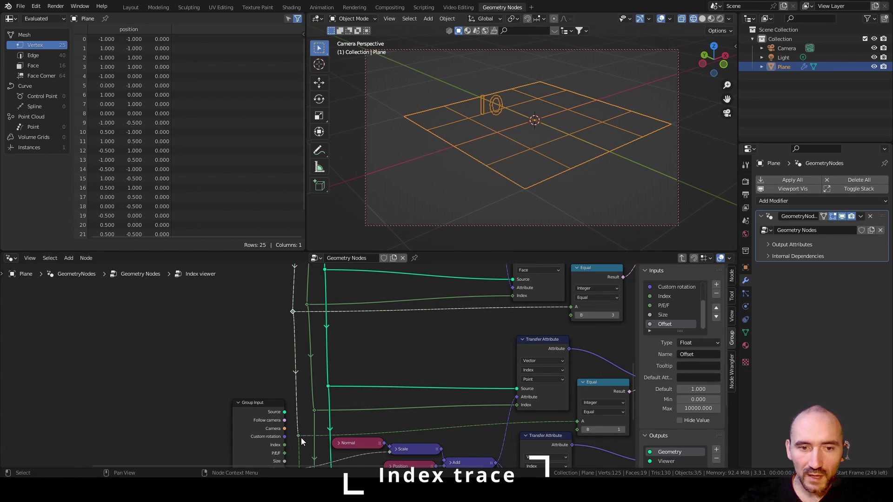
{"action": "left_click", "coordinate": [255, 412]}
{"action": "key", "text": "ctrl+x"}
- Delete the duplicated Add, Scale and Normal nodes, linking Position directly to the edge and point Transfer Attributes in the copy
{"action": "middle_click_drag", "start_coordinate": [477, 381], "coordinate": [382, 287]}
{"action": "scroll", "coordinate": [372, 331], "scroll_direction": "up", "scroll_amount": 2}
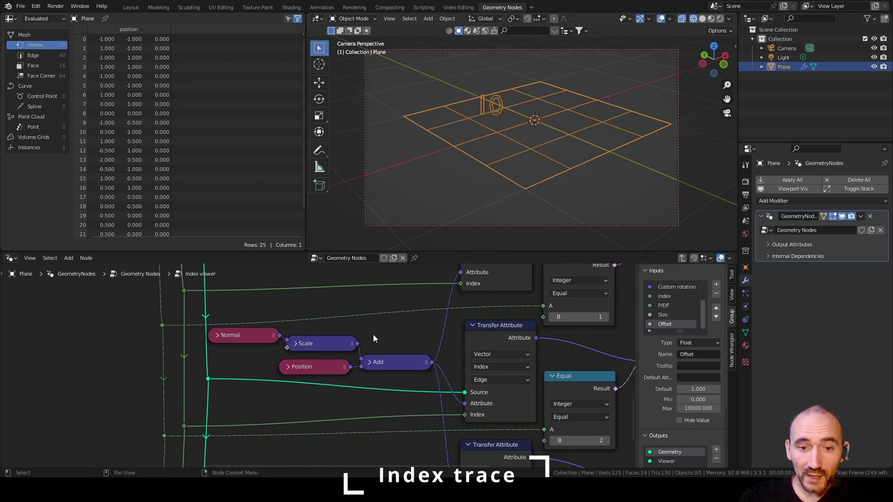
{"action": "left_click_drag", "start_coordinate": [351, 367], "coordinate": [464, 403]}
{"action": "middle_click_drag", "start_coordinate": [374, 406], "coordinate": [347, 420]}
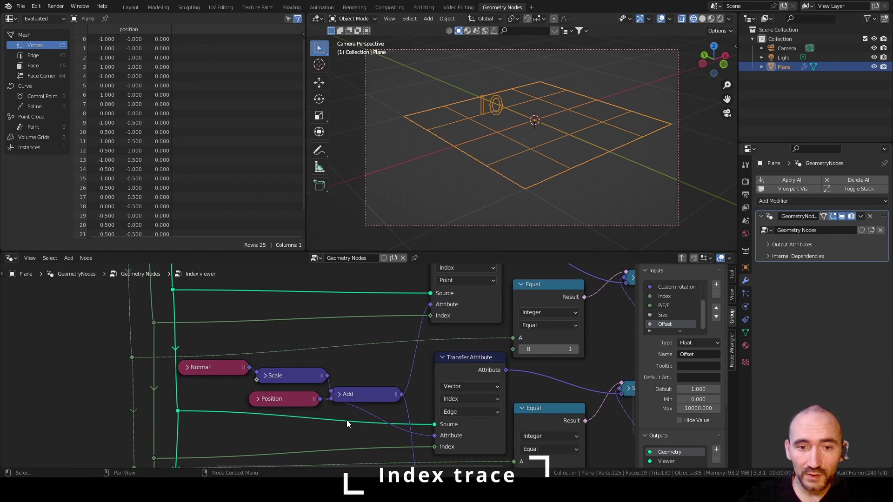
{"action": "key", "text": "ctrl+x"}
{"action": "left_click", "coordinate": [296, 377]}
{"action": "left_click", "coordinate": [237, 369], "text": "shift"}
{"action": "key", "text": "x"}
{"action": "left_click_drag", "start_coordinate": [320, 399], "coordinate": [430, 305]}
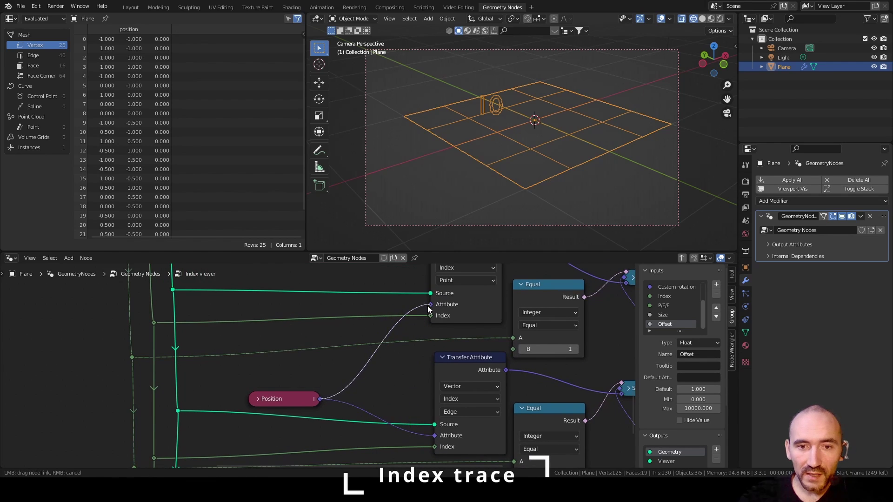
- Link the duplicated Position node to the Attribute input of the face Transfer Attribute
{"action": "scroll", "coordinate": [355, 411], "scroll_direction": "down", "scroll_amount": 5}
{"action": "middle_click_drag", "start_coordinate": [355, 412], "coordinate": [343, 326]}
{"action": "scroll", "coordinate": [341, 332], "scroll_direction": "up", "scroll_amount": 2}
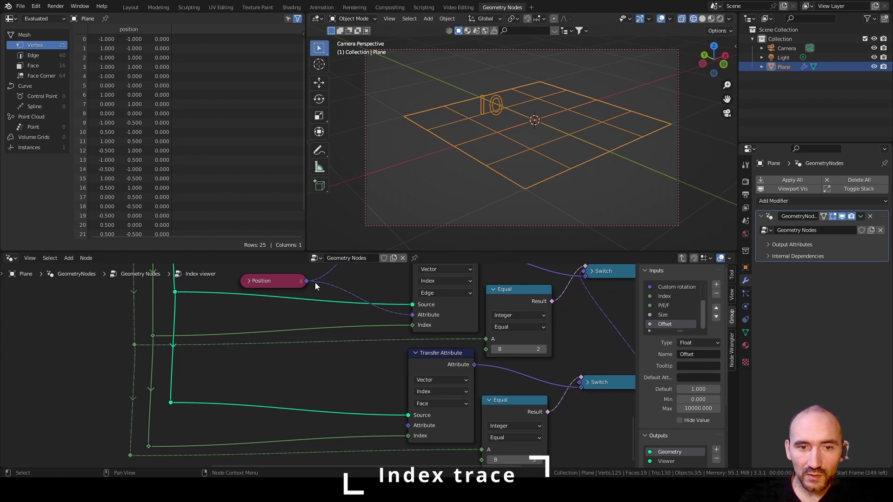
{"action": "left_click_drag", "start_coordinate": [306, 280], "coordinate": [408, 425]}
{"action": "scroll", "coordinate": [409, 425], "scroll_direction": "down", "scroll_amount": 2}
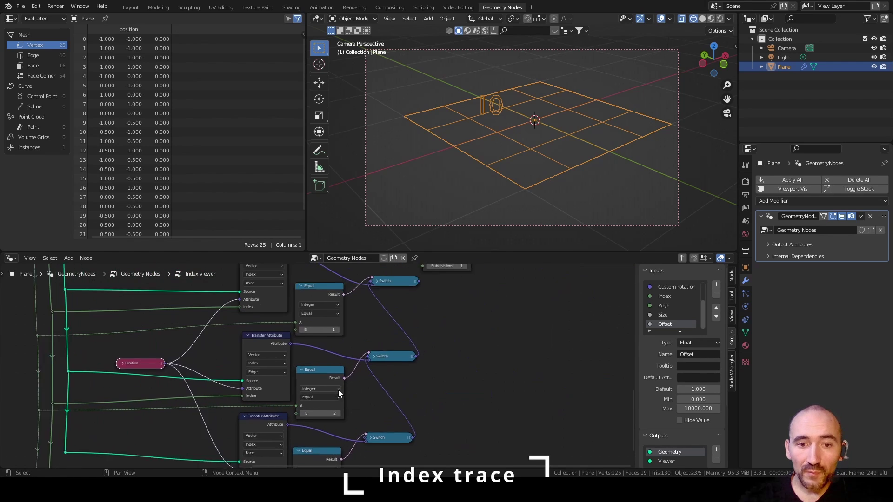
- Move the Ico Sphere node near the duplicated point branch and feed its Mesh into a new Transform node
{"action": "scroll", "coordinate": [328, 358], "scroll_direction": "up", "scroll_amount": 1}
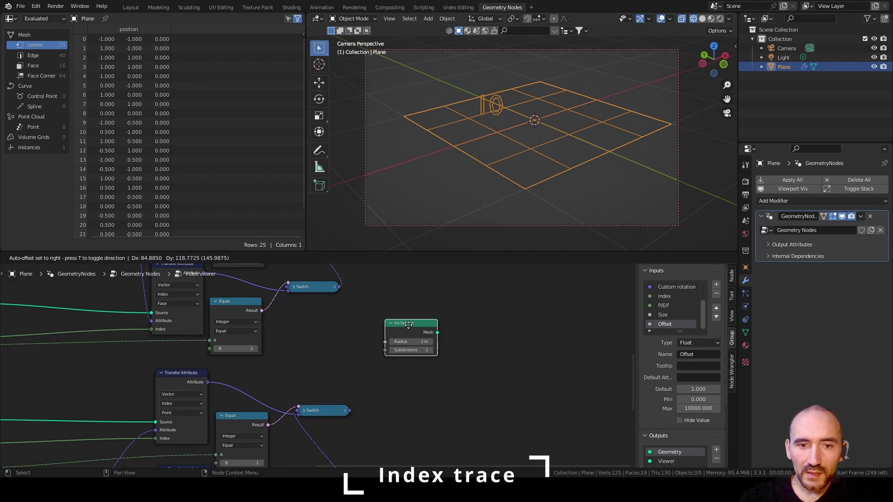
{"action": "left_click", "coordinate": [412, 327]}
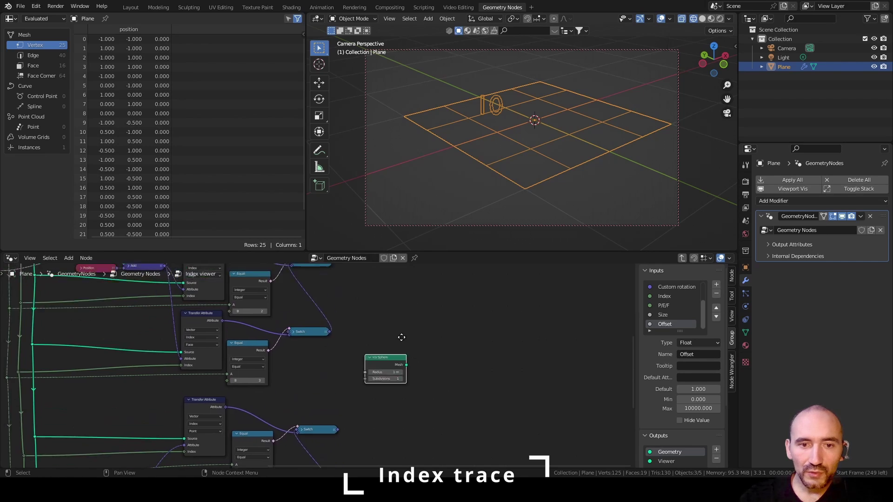
{"action": "left_click", "coordinate": [312, 322]}
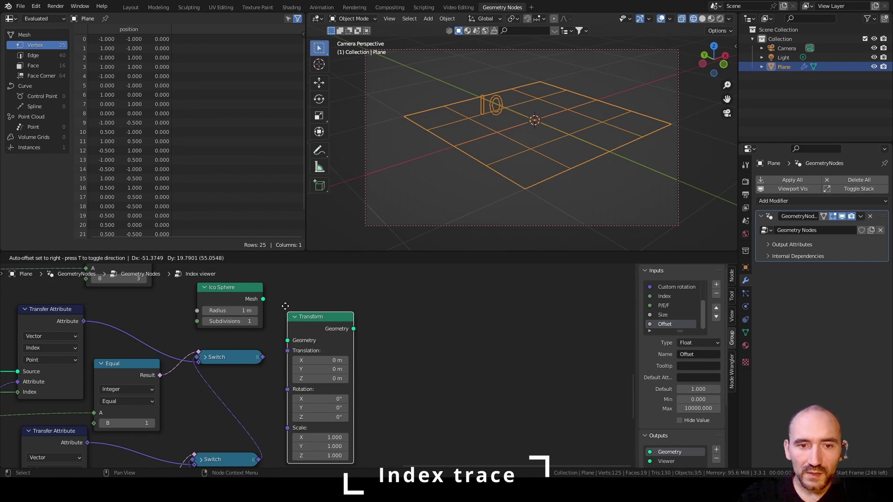
{"action": "left_click", "coordinate": [301, 295]}
- Move the Ico Sphere closer to the Transform node and link the duplicated point Switch's output to Translation
{"action": "left_click", "coordinate": [240, 293]}
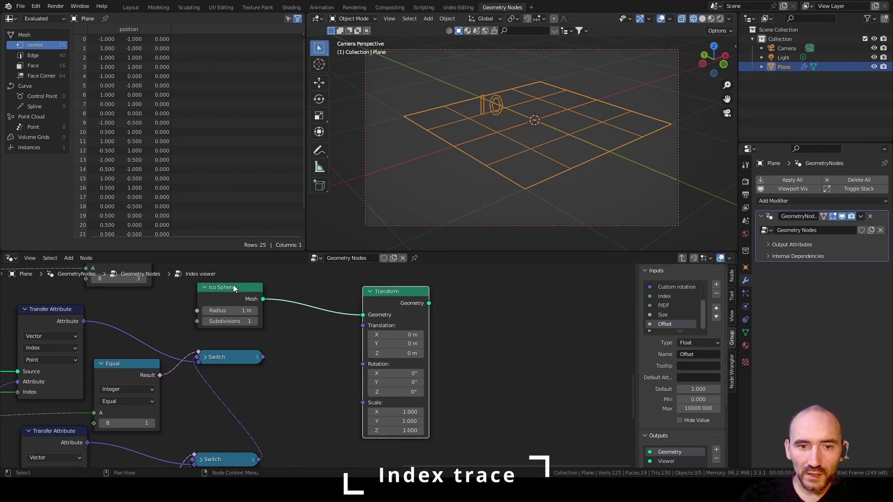
{"action": "left_click_drag", "start_coordinate": [233, 285], "coordinate": [318, 282]}
{"action": "left_click_drag", "start_coordinate": [263, 357], "coordinate": [363, 326]}
{"action": "middle_click_drag", "start_coordinate": [0, 359], "coordinate": [215, 364]}
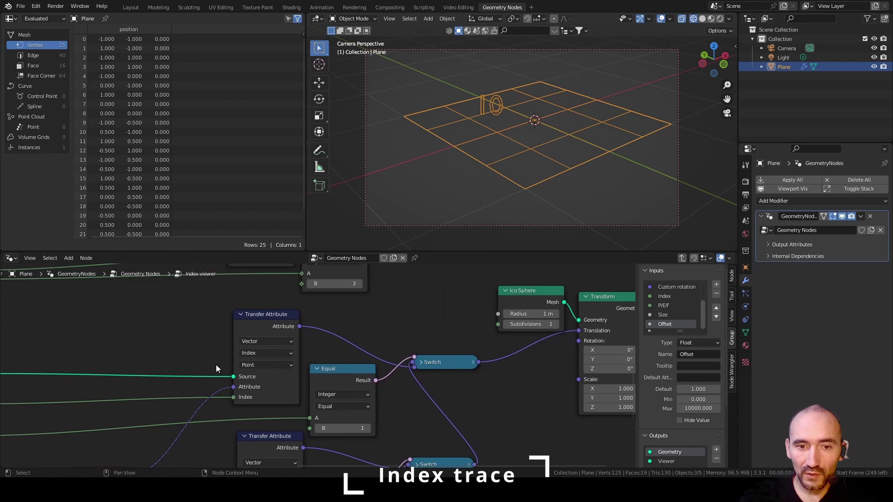
{"action": "scroll", "coordinate": [435, 317], "scroll_direction": "down", "scroll_amount": 5}
{"action": "scroll", "coordinate": [274, 344], "scroll_direction": "up", "scroll_amount": 6}
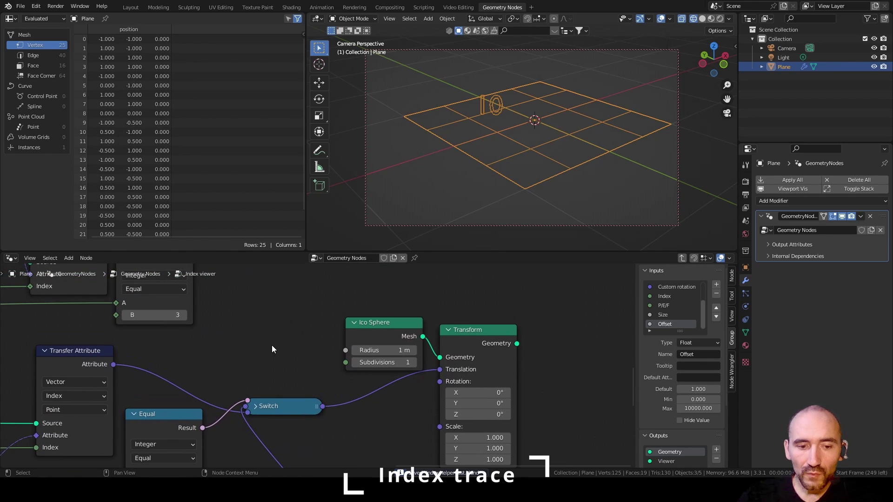
- Add a Group Input node under the Ico Sphere and expose the Transform's Scale as a new group input
{"action": "key", "text": "shift+a"}
{"action": "type", "text": "group inp"}
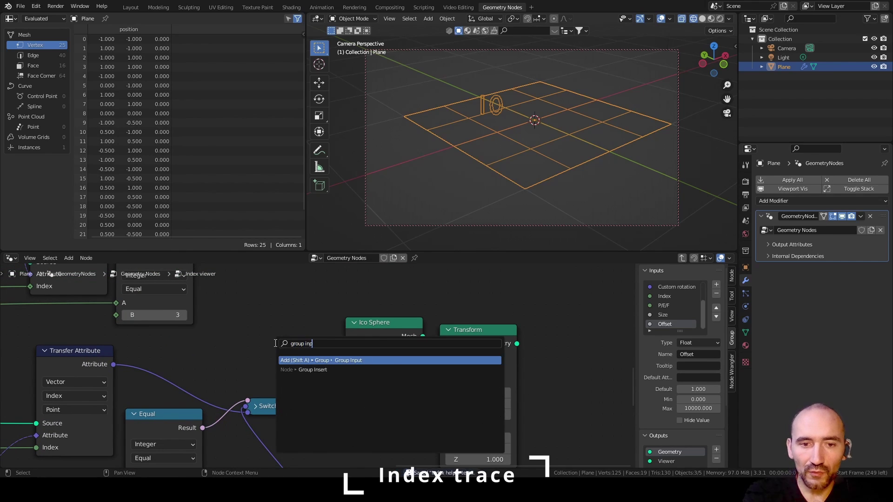
{"action": "key", "text": "Return"}
{"action": "left_click", "coordinate": [247, 267]}
{"action": "scroll", "coordinate": [353, 372], "scroll_direction": "up", "scroll_amount": 2}
{"action": "middle_click_drag", "start_coordinate": [353, 372], "coordinate": [330, 318]}
{"action": "left_click_drag", "start_coordinate": [431, 381], "coordinate": [297, 330]}
{"action": "left_click_drag", "start_coordinate": [247, 295], "coordinate": [365, 419]}
{"action": "scroll", "coordinate": [665, 324], "scroll_direction": "down", "scroll_amount": 1}
- Rename the new Scale input as Points scale, with a default of 0.000 and the type Float
{"action": "left_click", "coordinate": [666, 324]}
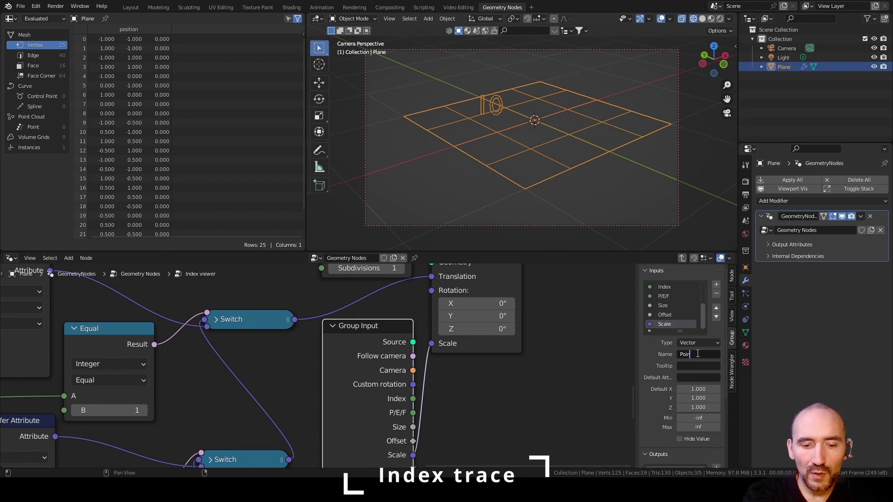
{"action": "key", "text": "Return"}
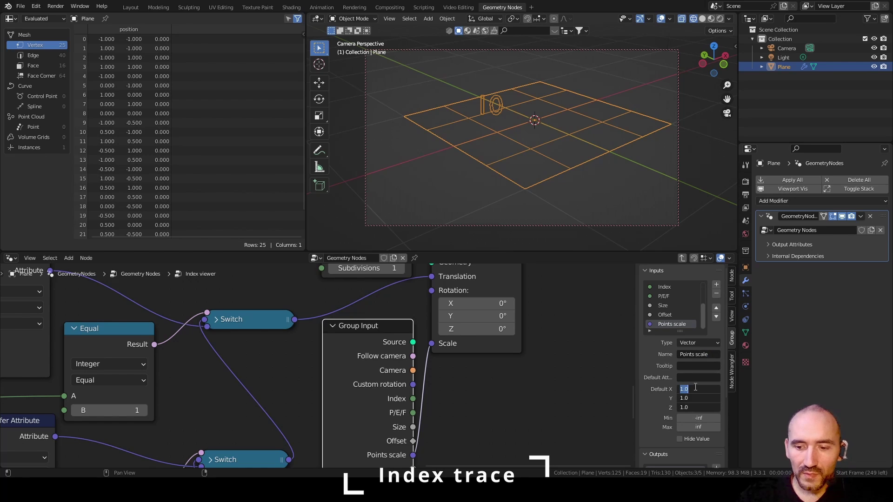
{"action": "middle_click_drag", "start_coordinate": [409, 399], "coordinate": [329, 358]}
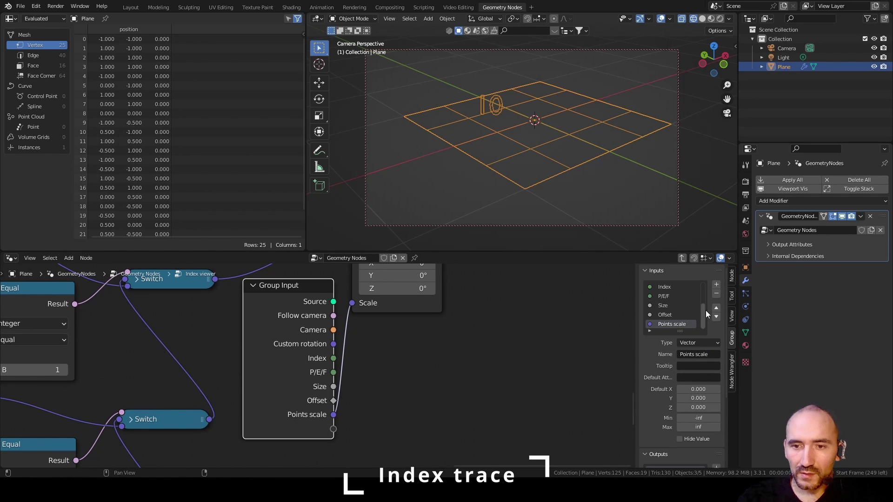
{"action": "left_click", "coordinate": [703, 344]}
{"action": "left_click", "coordinate": [705, 373]}
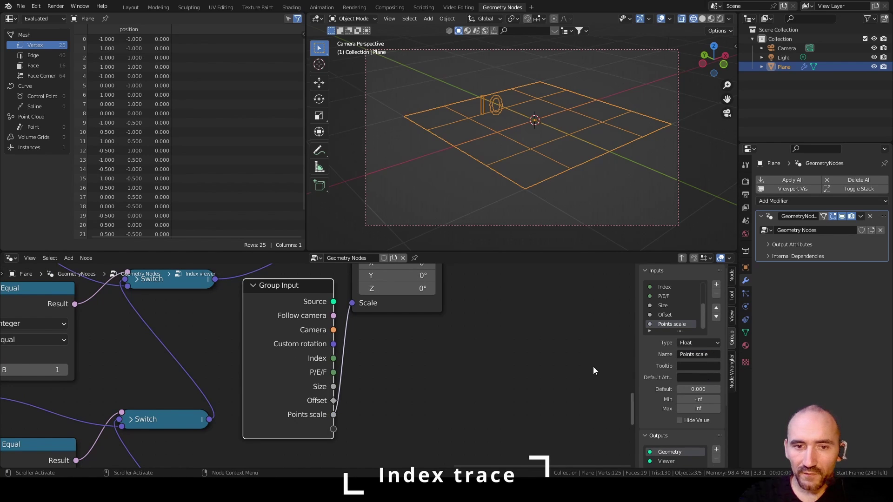
- Hide the new Group Input's unused sockets and arrange it and the Ico Sphere beside the Transform node
{"action": "middle_click_drag", "start_coordinate": [321, 277], "coordinate": [311, 360]}
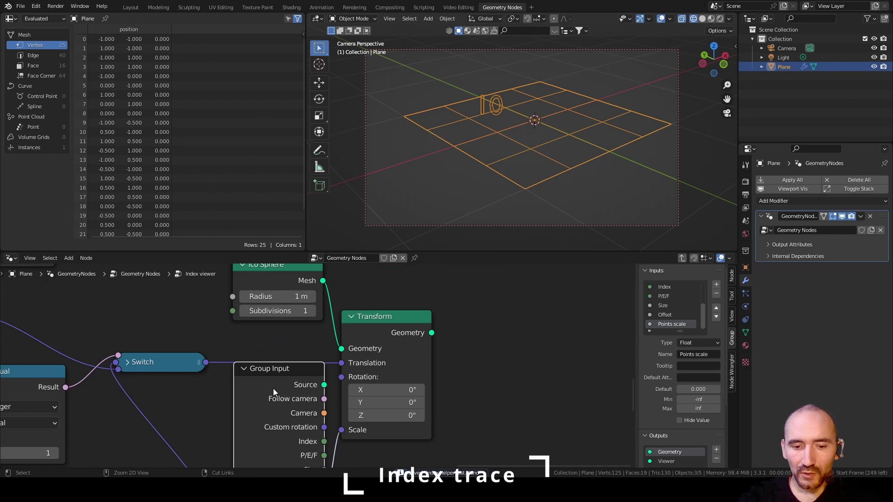
{"action": "key", "text": "ctrl+h"}
{"action": "left_click_drag", "start_coordinate": [272, 389], "coordinate": [272, 430]}
{"action": "left_click_drag", "start_coordinate": [270, 279], "coordinate": [273, 312]}
- Join the Set Position and Transform geometries with a Join Geometry node feeding the Group Output's Viewer socket
{"action": "left_click_drag", "start_coordinate": [268, 304], "coordinate": [323, 345]}
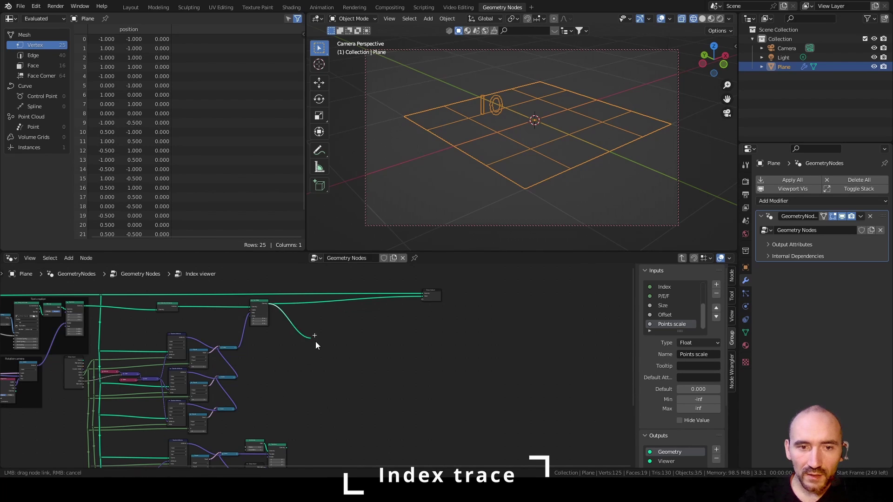
{"action": "type", "text": "j"}
{"action": "type", "text": "join"}
{"action": "key", "text": "Return"}
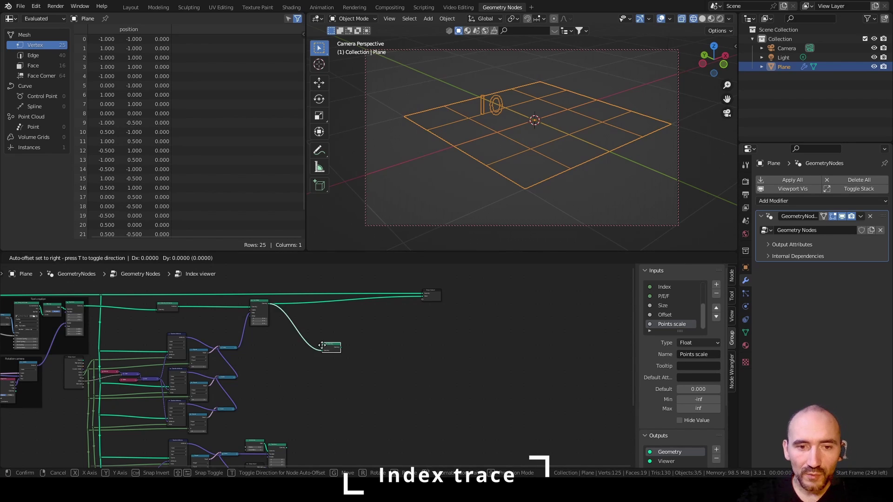
{"action": "left_click_drag", "start_coordinate": [286, 447], "coordinate": [320, 347]}
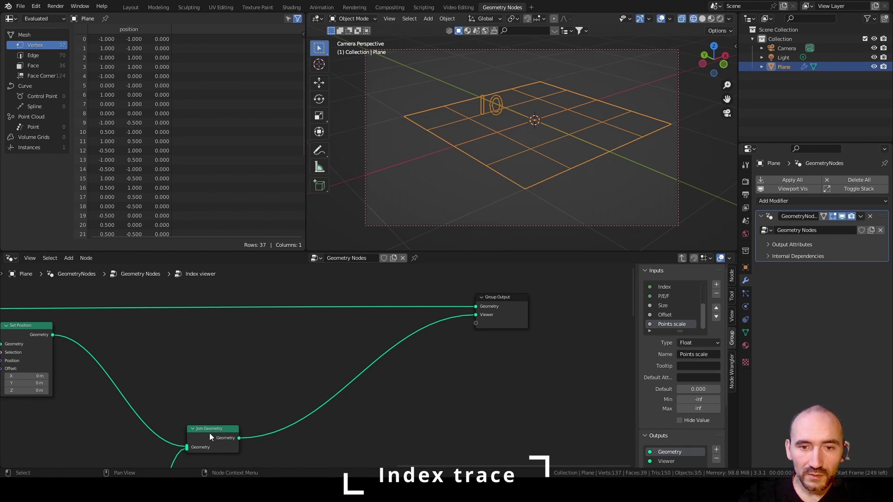
{"action": "left_click_drag", "start_coordinate": [209, 436], "coordinate": [237, 348]}
- Save the file, then leave the group and set Points scale to 0.050, showing the viewport in solid shading
{"action": "scroll", "coordinate": [158, 392], "scroll_direction": "down", "scroll_amount": 2}
{"action": "middle_click_drag", "start_coordinate": [158, 392], "coordinate": [370, 314]}
{"action": "scroll", "coordinate": [370, 314], "scroll_direction": "up", "scroll_amount": 8}
{"action": "key", "text": "ctrl+s"}
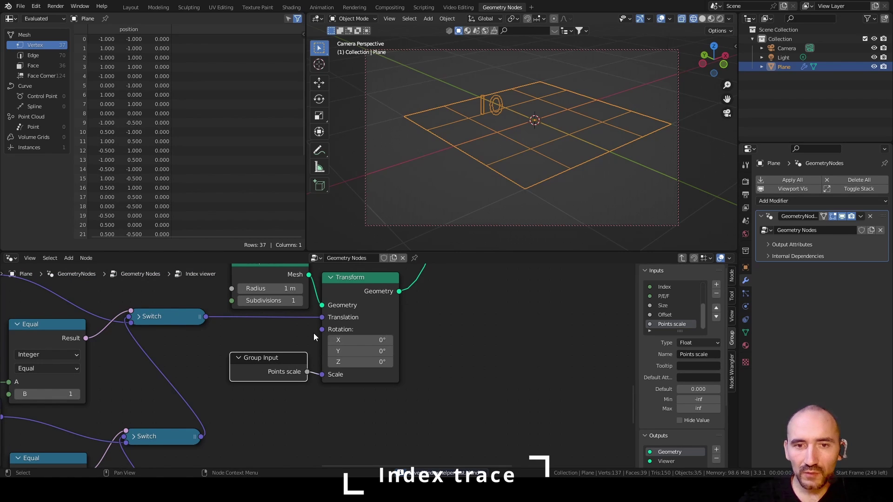
{"action": "key", "text": "Tab"}
{"action": "scroll", "coordinate": [351, 413], "scroll_direction": "up", "scroll_amount": 2}
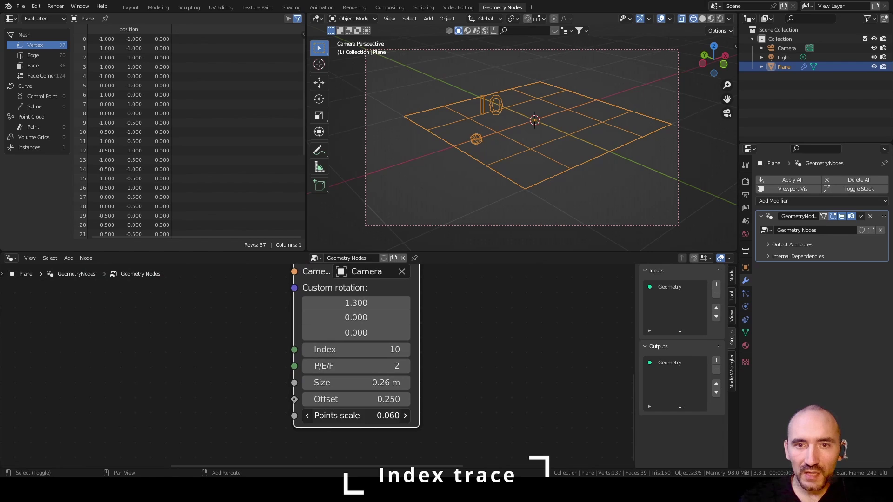
{"action": "left_click_drag", "start_coordinate": [388, 415], "coordinate": [379, 415], "text": "shift"}
{"action": "key", "text": "shift+z"}
{"action": "scroll", "coordinate": [469, 158], "scroll_direction": "up", "scroll_amount": 3}
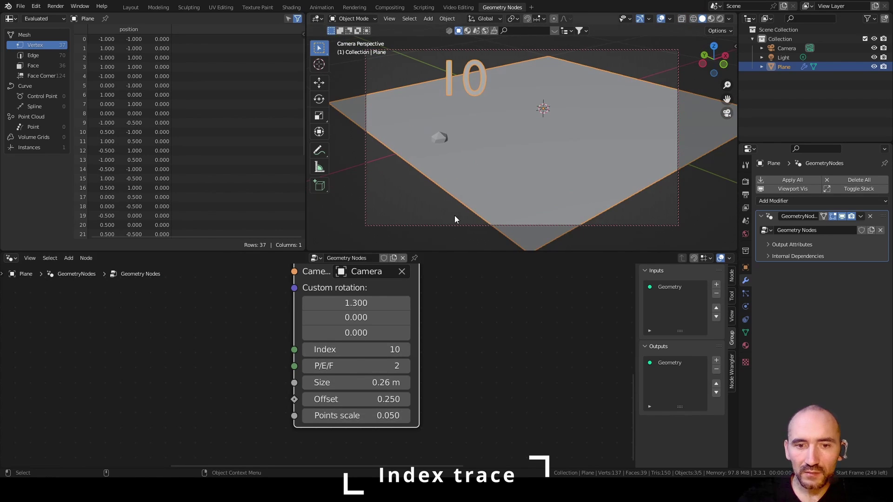
- Re-enter the group and add a Boolean input named Points above Points scale
{"action": "key", "text": "Tab"}
{"action": "left_click", "coordinate": [716, 284]}
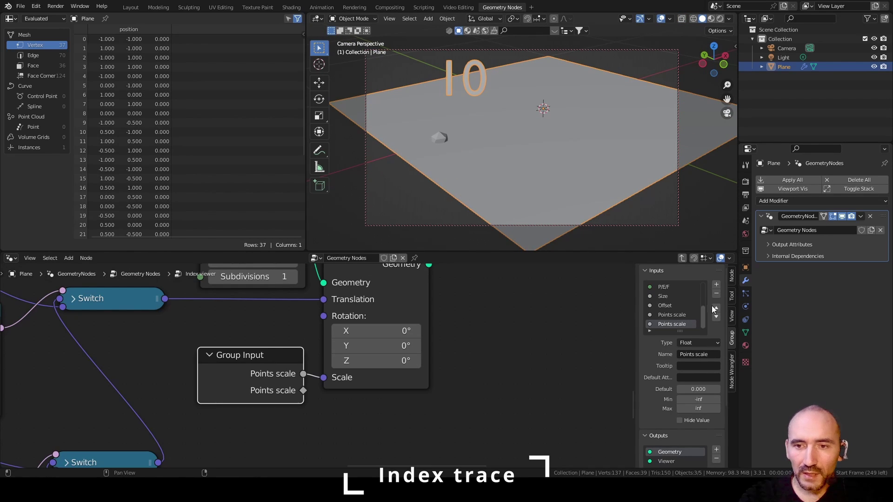
{"action": "left_click", "coordinate": [716, 308]}
{"action": "left_click", "coordinate": [697, 343]}
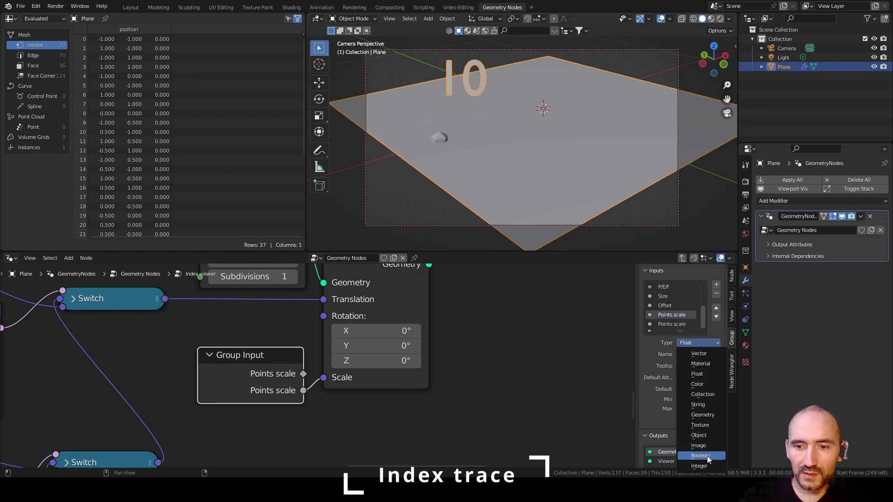
{"action": "left_click", "coordinate": [705, 456]}
{"action": "type", "text": "Points"}
{"action": "key", "text": "Return"}
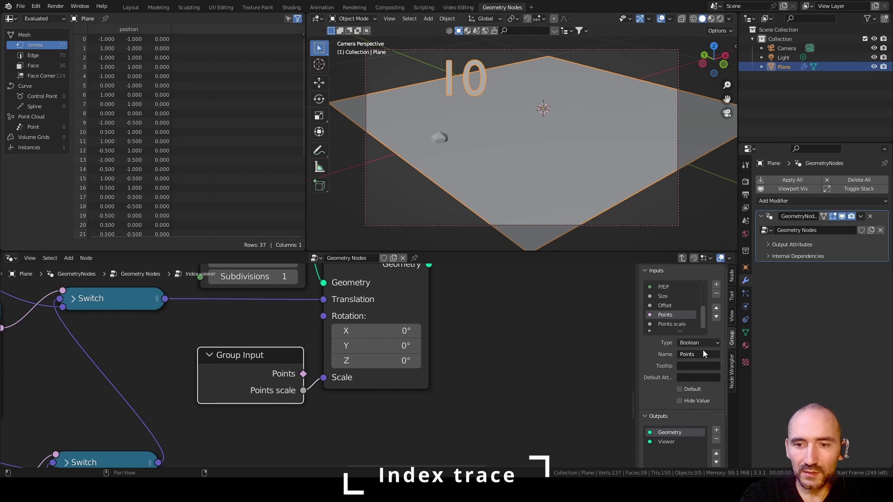
- Add a Geometry Switch node, linking the Points input to Switch and the Transform's Geometry to True
{"action": "left_click_drag", "start_coordinate": [232, 354], "coordinate": [233, 388]}
{"action": "key", "text": "F3"}
{"action": "type", "text": "swi"}
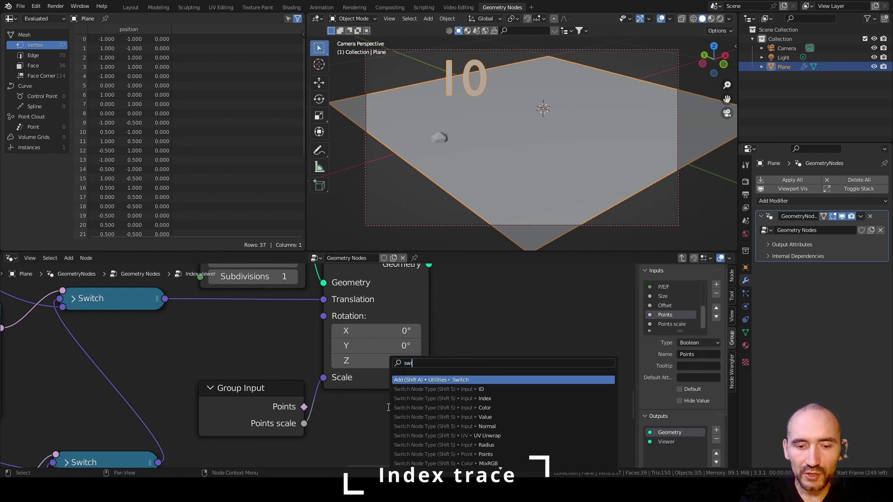
{"action": "key", "text": "Return"}
{"action": "left_click", "coordinate": [466, 300]}
{"action": "scroll", "coordinate": [331, 397], "scroll_direction": "down", "scroll_amount": 3}
{"action": "middle_click_drag", "start_coordinate": [331, 396], "coordinate": [225, 405]}
{"action": "left_click_drag", "start_coordinate": [203, 407], "coordinate": [335, 376]}
{"action": "left_click_drag", "start_coordinate": [356, 341], "coordinate": [359, 370]}
{"action": "left_click_drag", "start_coordinate": [305, 297], "coordinate": [338, 433]}
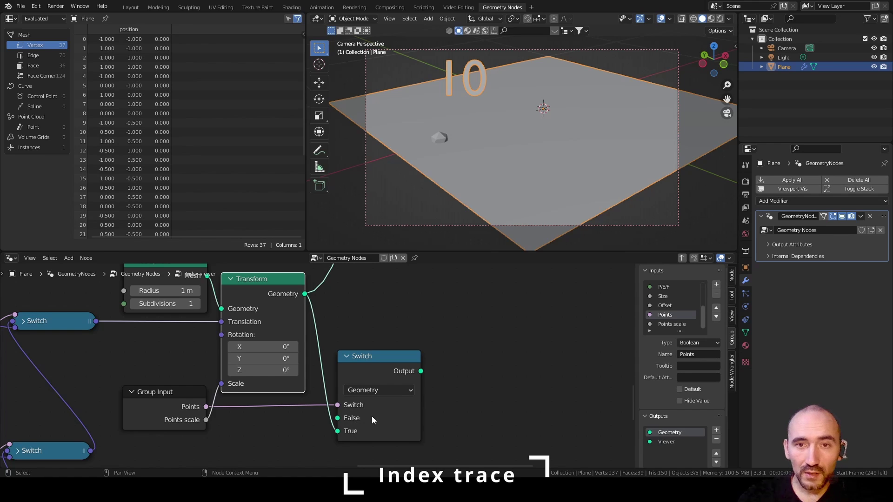
- Feed the Switch output into the Join Geometry node, cut the Transform's direct link to it, and leave the group
{"action": "scroll", "coordinate": [446, 333], "scroll_direction": "down", "scroll_amount": 6}
{"action": "middle_click_drag", "start_coordinate": [328, 350], "coordinate": [313, 401]}
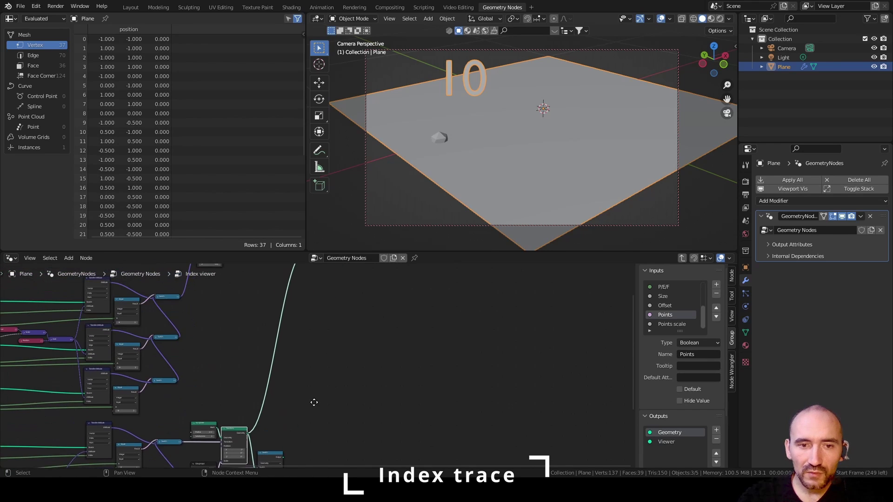
{"action": "scroll", "coordinate": [311, 398], "scroll_direction": "down", "scroll_amount": 2}
{"action": "left_click_drag", "start_coordinate": [287, 445], "coordinate": [311, 308]}
{"action": "right_click_drag", "start_coordinate": [287, 344], "coordinate": [293, 358], "text": "ctrl"}
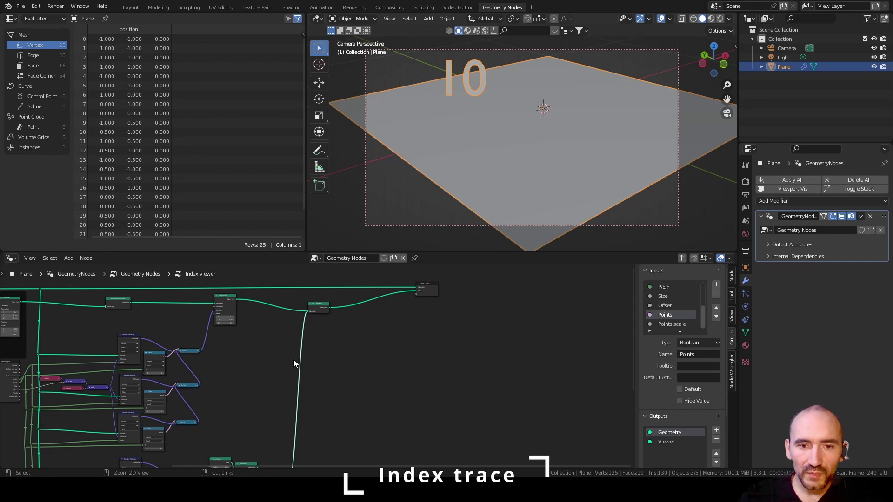
{"action": "key", "text": "Tab"}
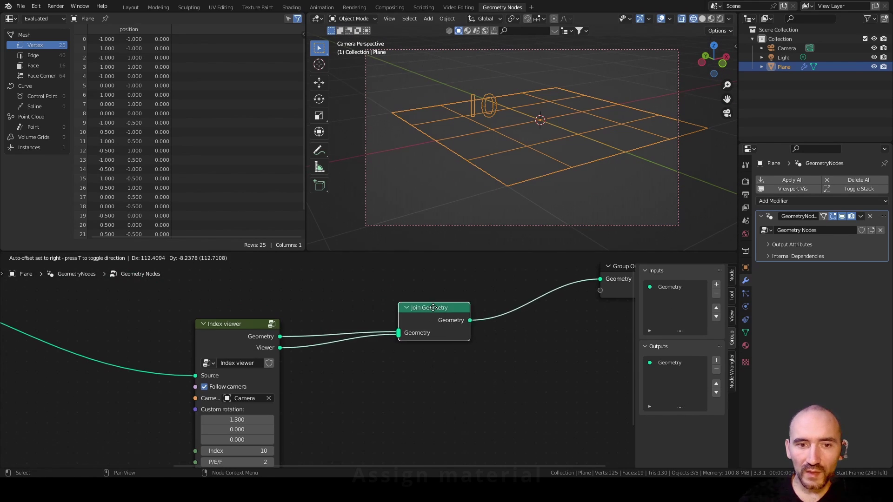
- Make room before Join Geometry and insert a Set Material node on both the Geometry and Viewer links of the Index viewer
{"action": "left_click", "coordinate": [490, 311]}
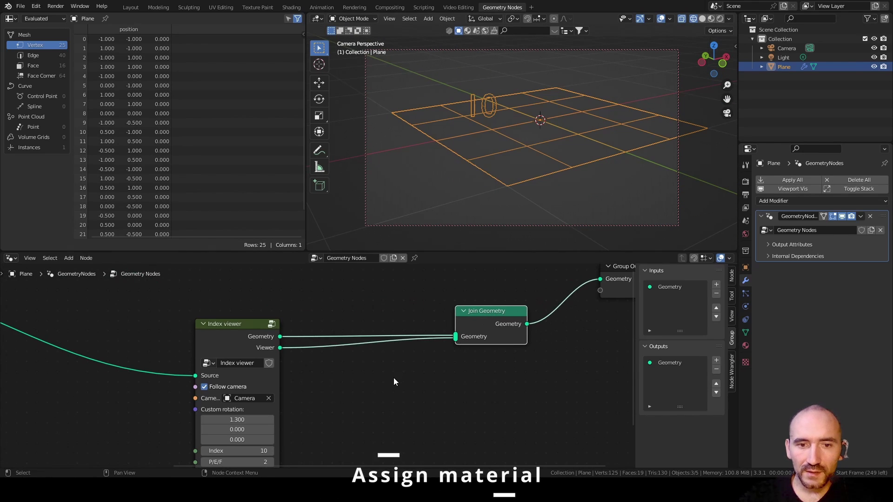
{"action": "key", "text": "F3"}
{"action": "type", "text": "set mat"}
{"action": "key", "text": "Return"}
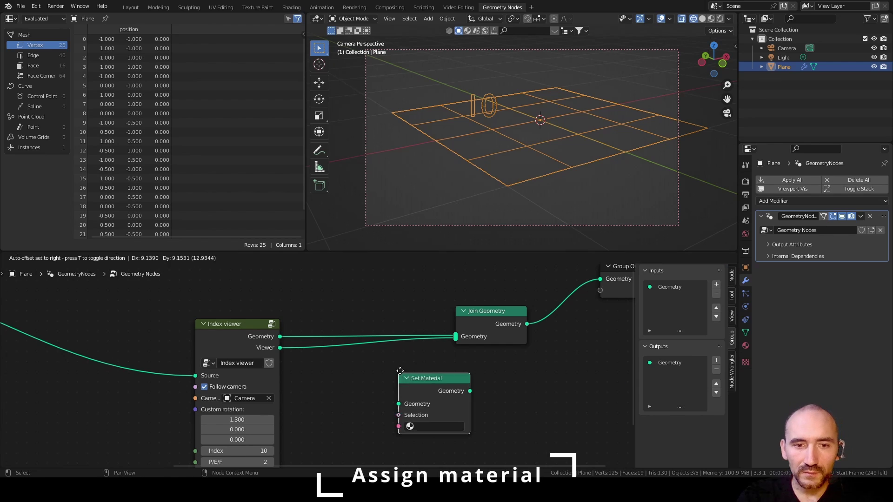
{"action": "left_click", "coordinate": [328, 371]}
{"action": "key", "text": "shift+d"}
{"action": "left_click", "coordinate": [379, 302]}
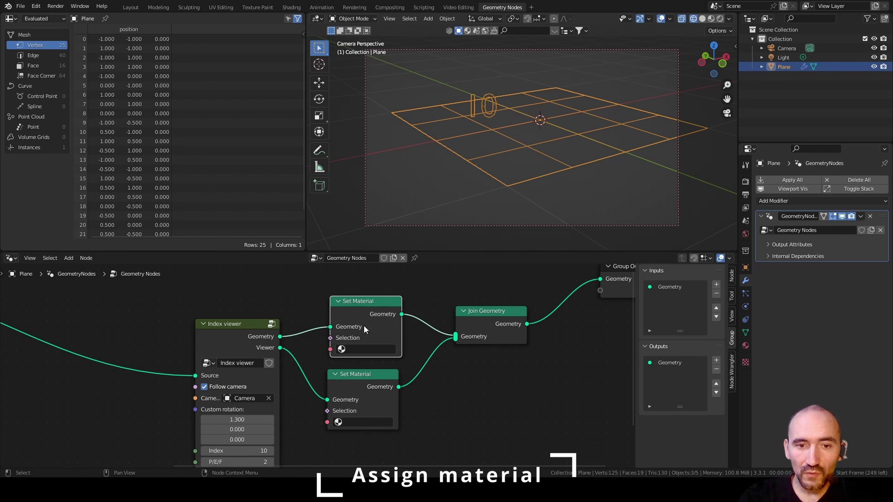
- Rename the plane's material red, give it a red base color, and assign it to the Geometry branch's Set Material node
{"action": "left_click", "coordinate": [745, 345]}
{"action": "left_click", "coordinate": [783, 219]}
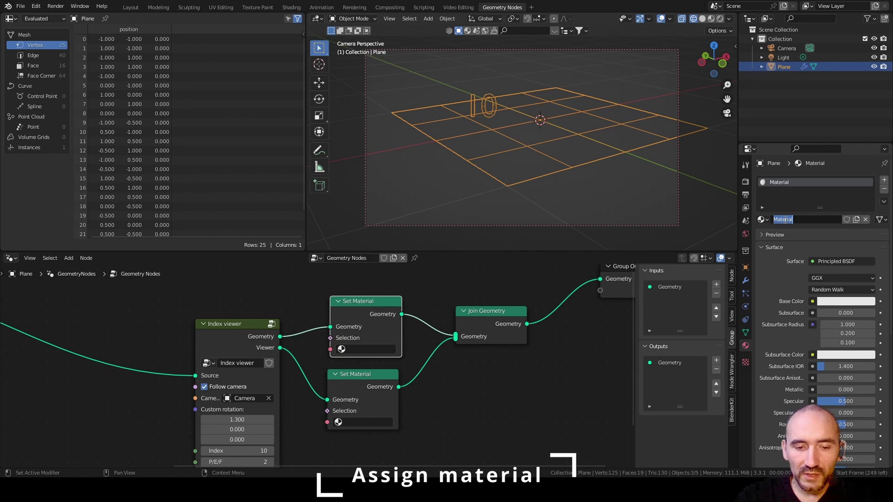
{"action": "type", "text": "red"}
{"action": "key", "text": "Return"}
{"action": "left_click", "coordinate": [845, 301]}
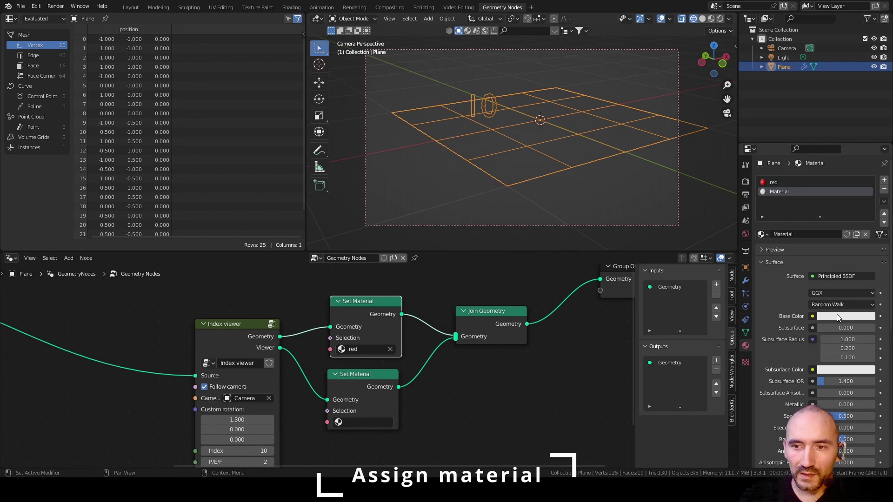
- Name the plane's second material white and assign it to the Viewer branch's Set Material node
{"action": "type", "text": "white"}
{"action": "key", "text": "Return"}
{"action": "left_click", "coordinate": [363, 422]}
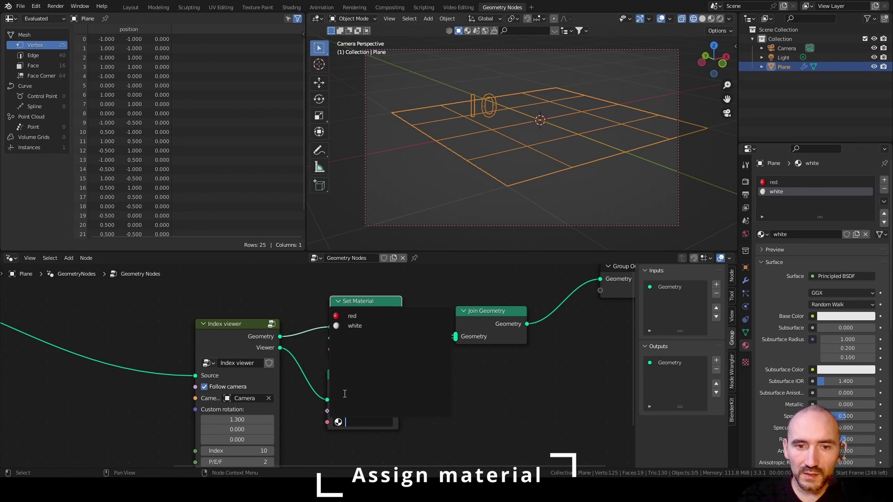
{"action": "left_click", "coordinate": [358, 329]}
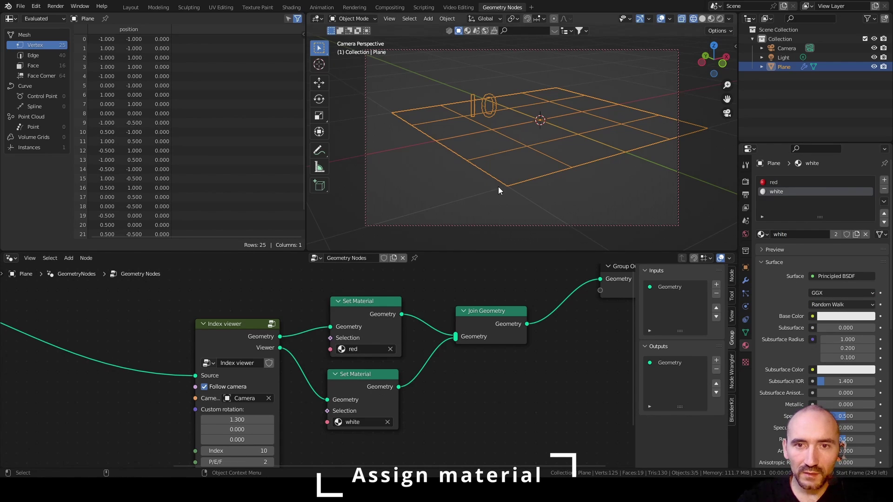
- Show the viewport in Material Preview shading and deselect the plane
{"action": "left_click", "coordinate": [711, 19]}
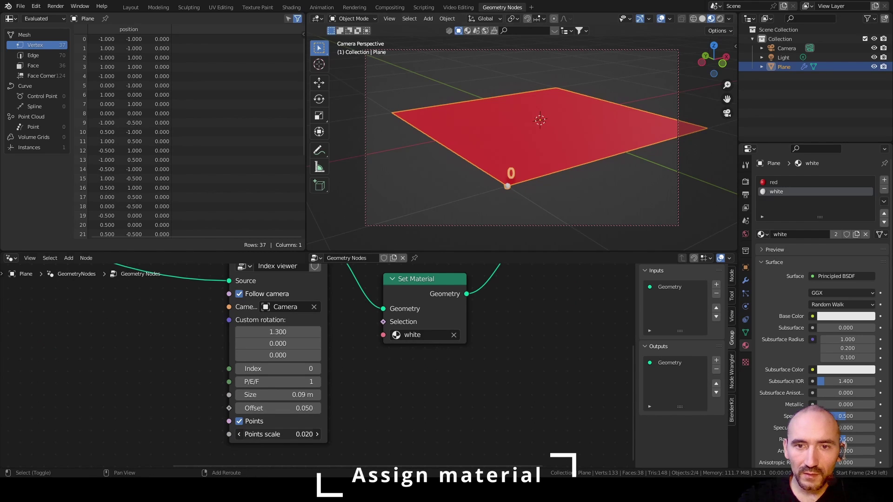
{"action": "left_click", "coordinate": [589, 196]}
{"action": "middle_click_drag", "start_coordinate": [589, 196], "coordinate": [566, 137]}
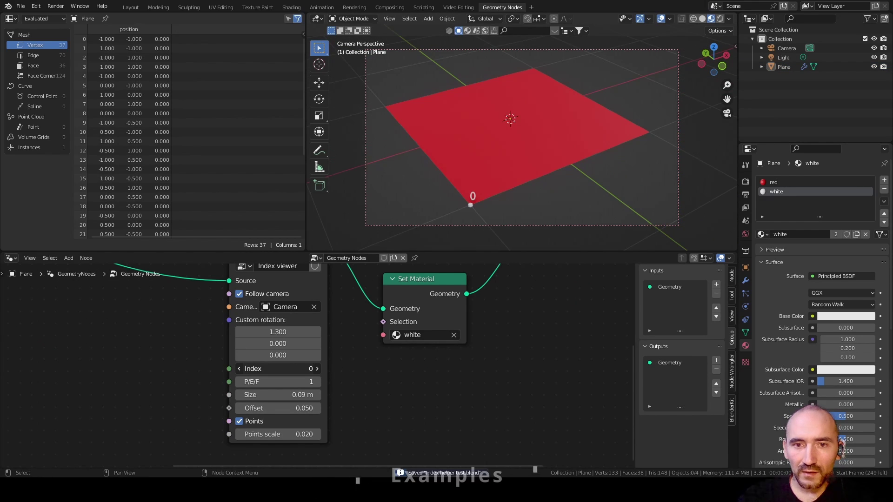
- Test the Index viewer by raising Index to 11 and switching P/E/F to 3
{"action": "mouse_move", "coordinate": [277, 369]}
{"action": "left_mouse_down"}
{"action": "mouse_move", "coordinate": [306, 368]}
{"action": "mouse_move", "coordinate": [265, 366]}
{"action": "left_mouse_up"}
{"action": "left_click_drag", "start_coordinate": [272, 369], "coordinate": [321, 380]}
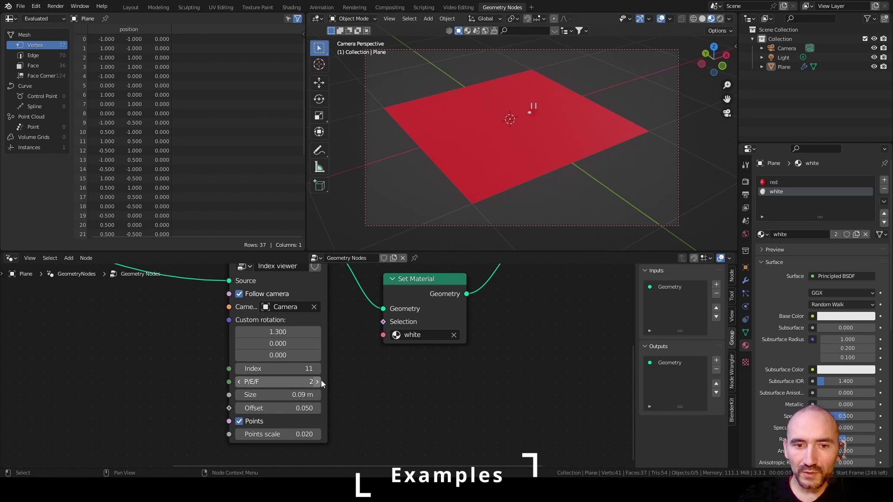
{"action": "left_click", "coordinate": [317, 381]}
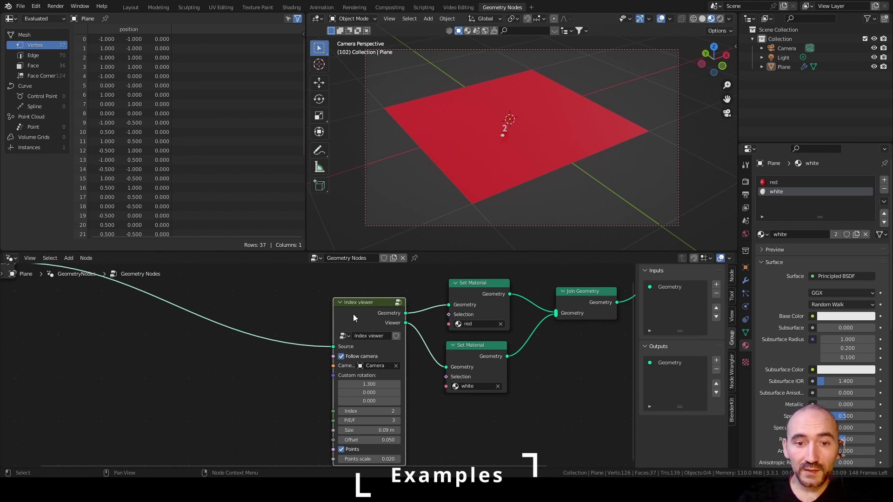
{"action": "key", "text": "Home"}
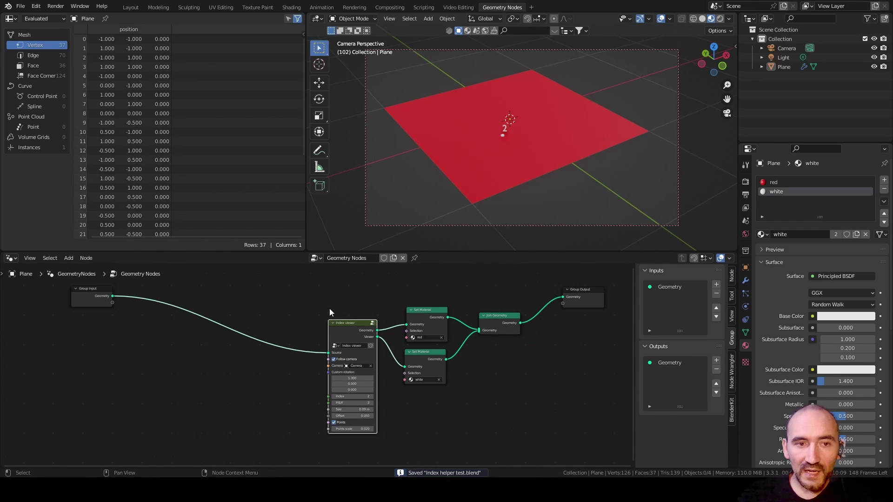
{"action": "left_click", "coordinate": [21, 8]}
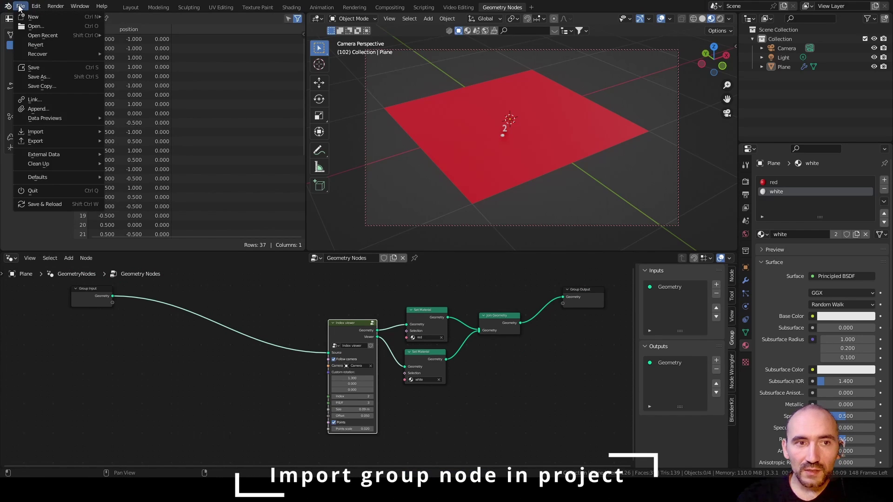
{"action": "mouse_move", "coordinate": [35, 18]}
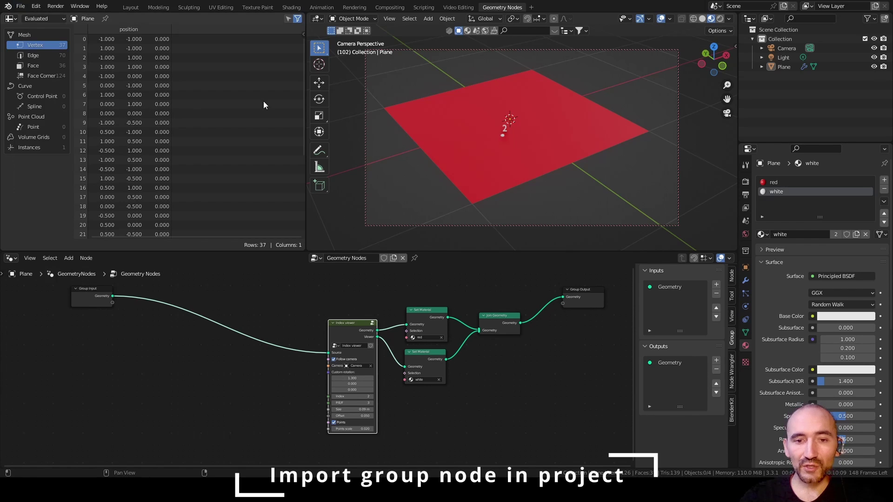
{"action": "left_click", "coordinate": [470, 270]}
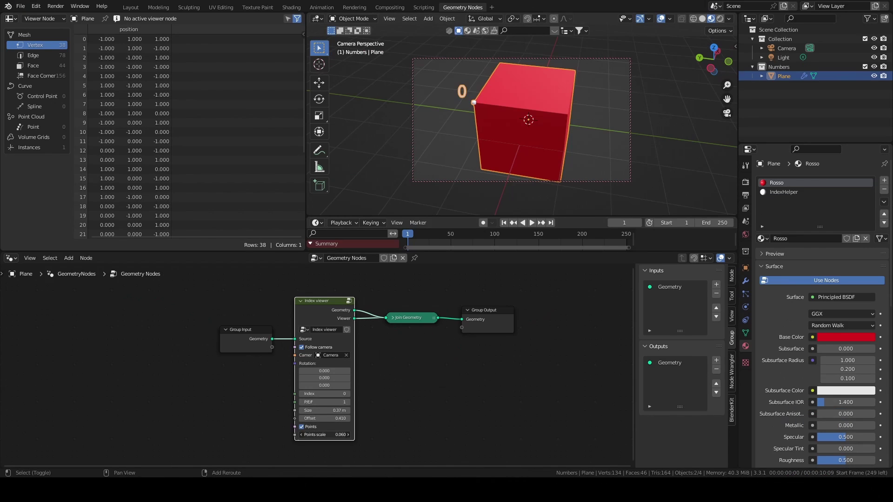
- Try different Points scale, Offset and Index values in the cube example's Index viewer, and set Offset to 0.500
{"action": "left_click_drag", "start_coordinate": [324, 434], "coordinate": [327, 410]}
{"action": "mouse_move", "coordinate": [324, 418]}
{"action": "left_mouse_down"}
{"action": "mouse_move", "coordinate": [355, 418]}
{"action": "mouse_move", "coordinate": [333, 418]}
{"action": "left_mouse_up"}
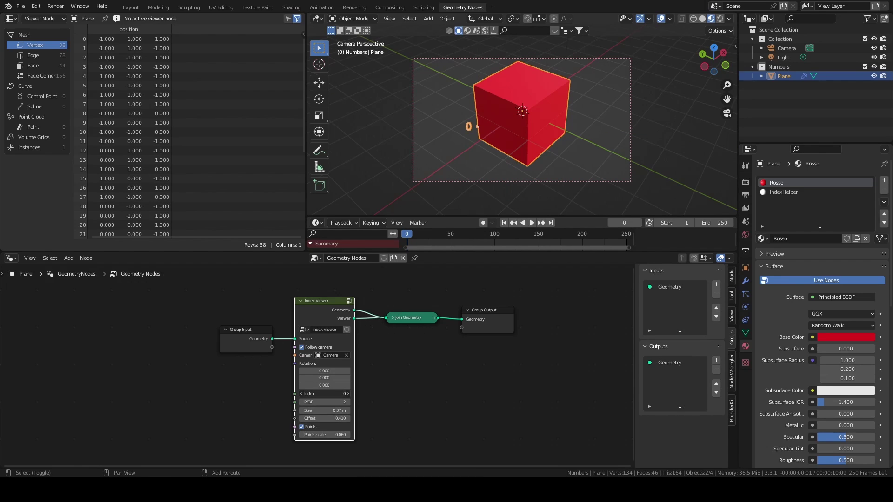
{"action": "left_click", "coordinate": [347, 394]}
{"action": "left_click_drag", "start_coordinate": [344, 393], "coordinate": [339, 393]}
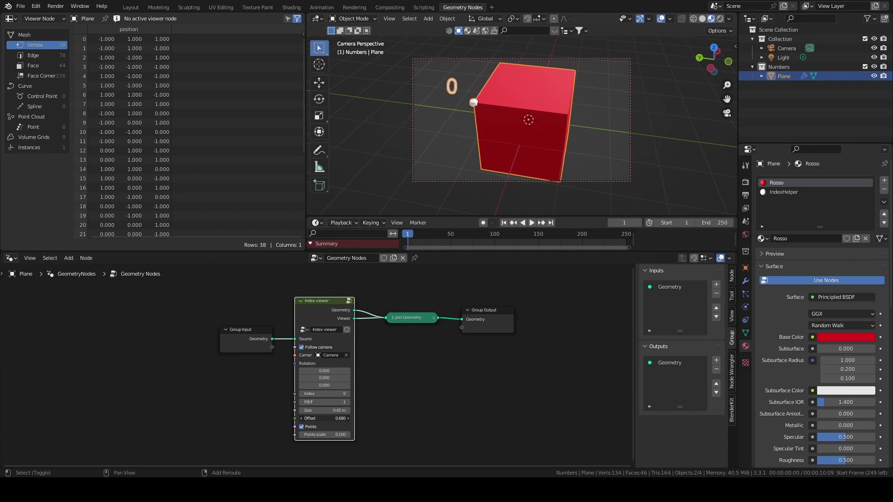
{"action": "mouse_move", "coordinate": [324, 418]}
{"action": "left_mouse_down"}
{"action": "mouse_move", "coordinate": [337, 418]}
{"action": "mouse_move", "coordinate": [326, 418]}
{"action": "left_mouse_up"}
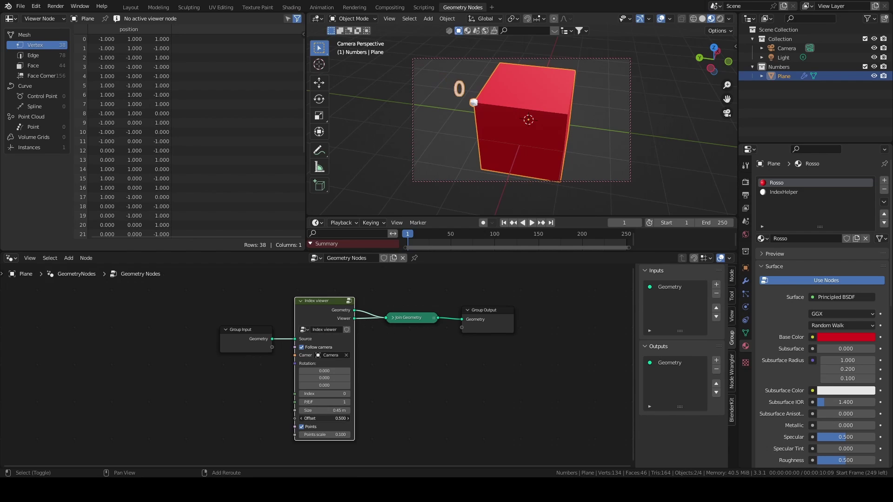